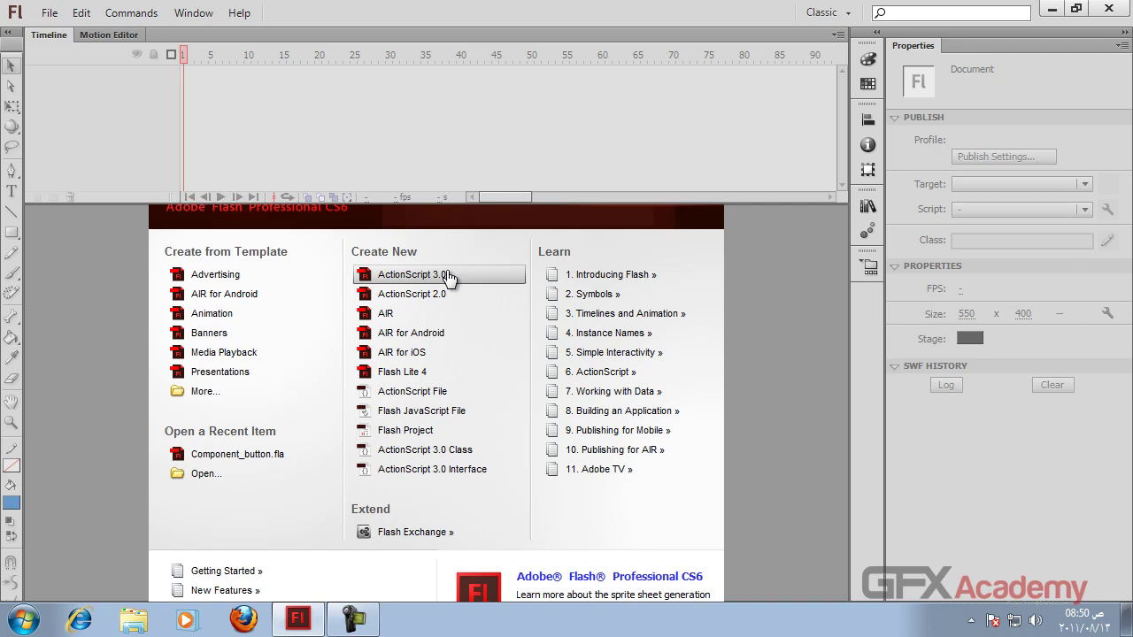
Create a new ActionScript 3.0 document and fit the whole stage in the window.
left_click(447, 276)
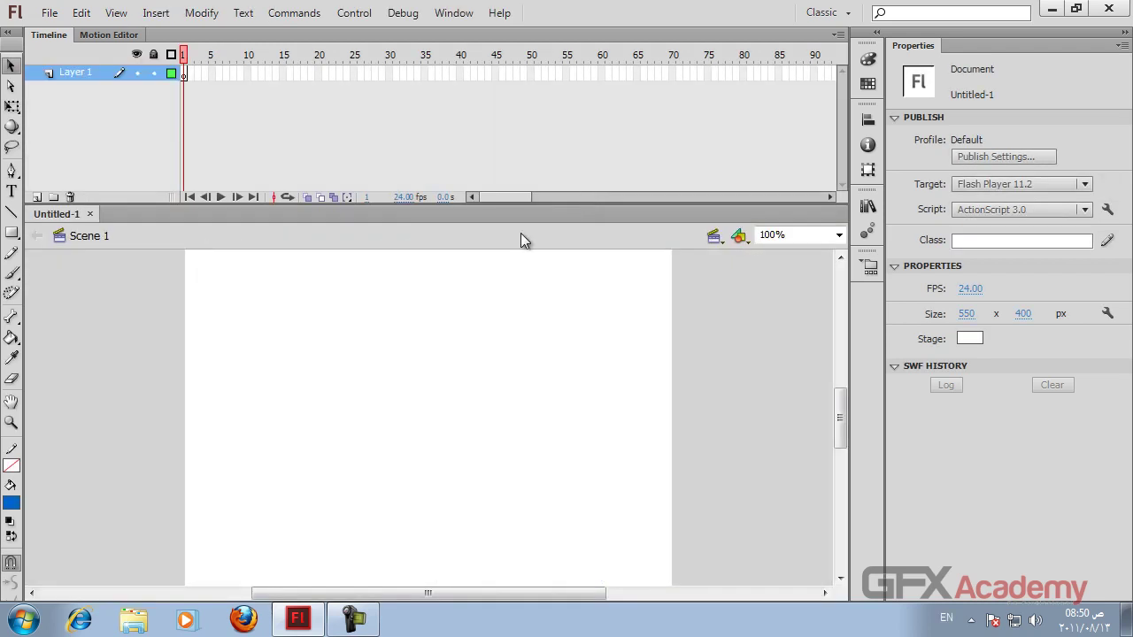
left_click(840, 234)
left_click(807, 254)
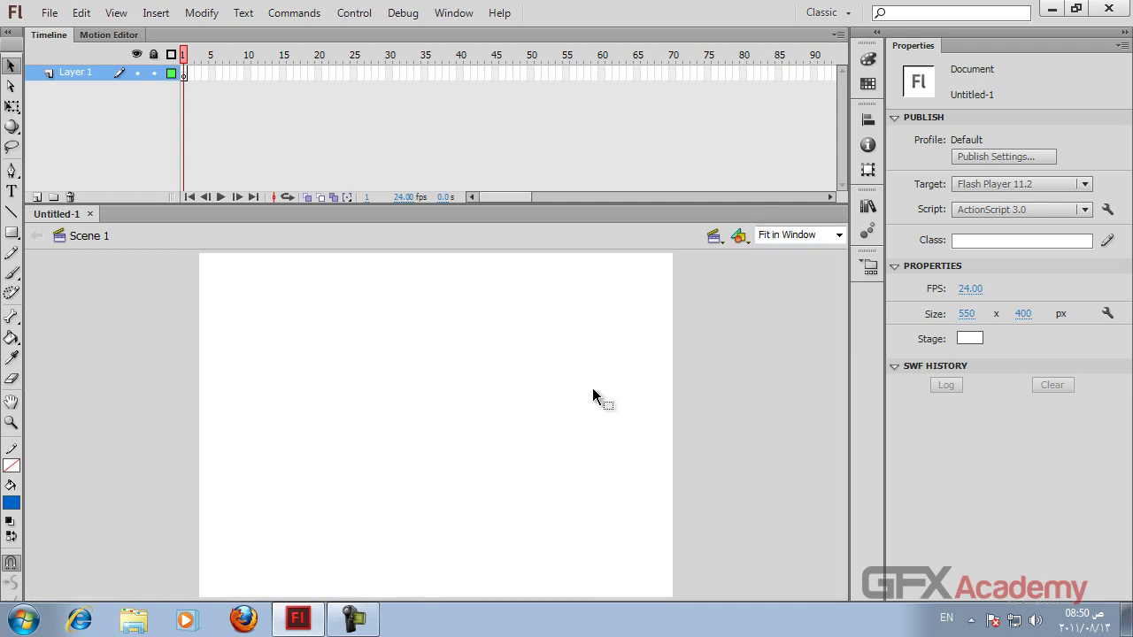
Show the Components panel, move it over the stage, and collapse its User Interface category.
left_click(453, 13)
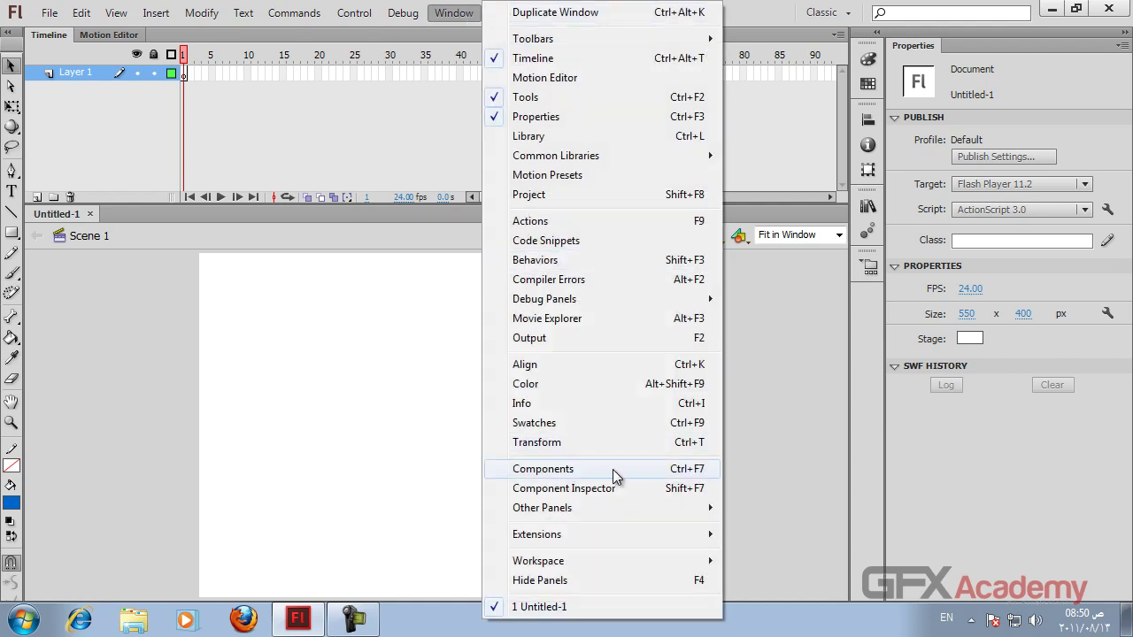
left_click(390, 407)
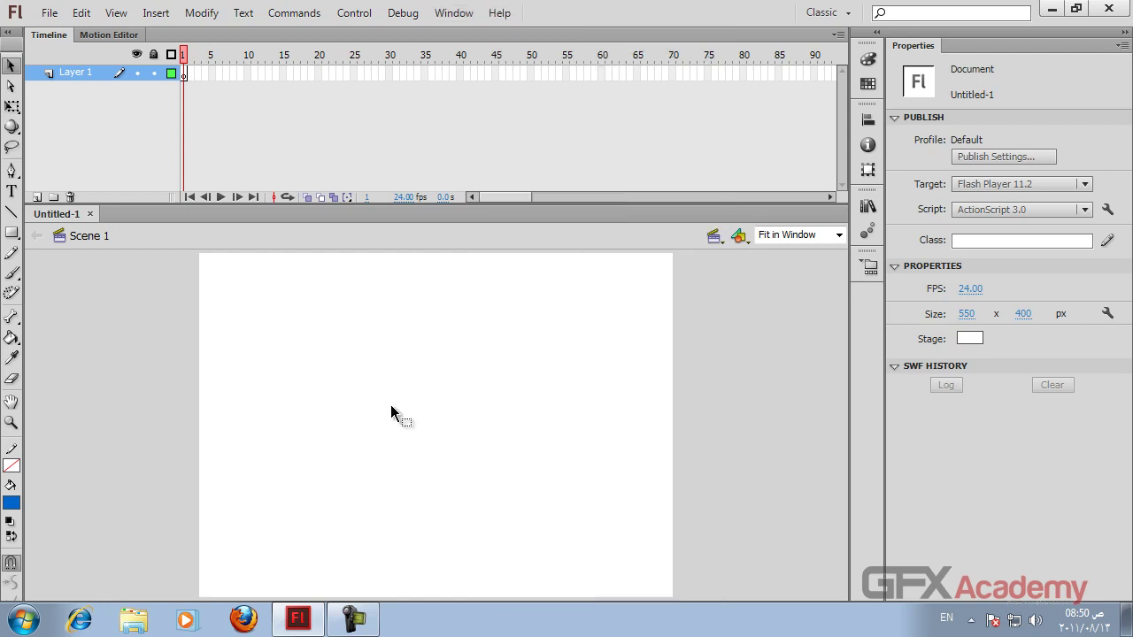
key("ctrl+F7")
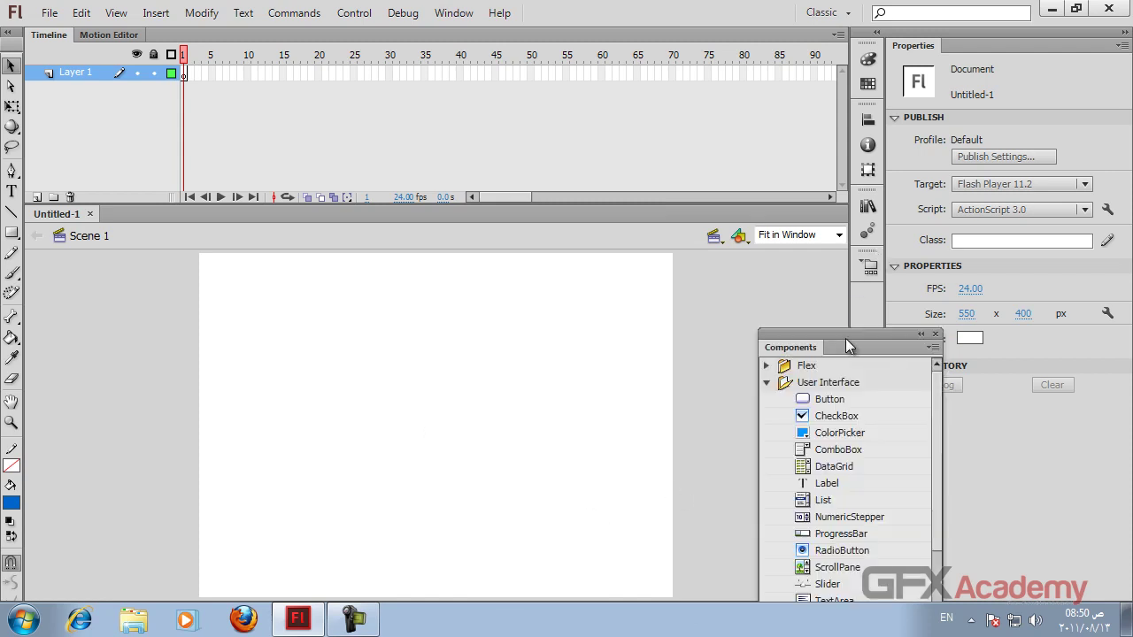
left_click_drag(845, 338, 583, 285)
left_click(504, 329)
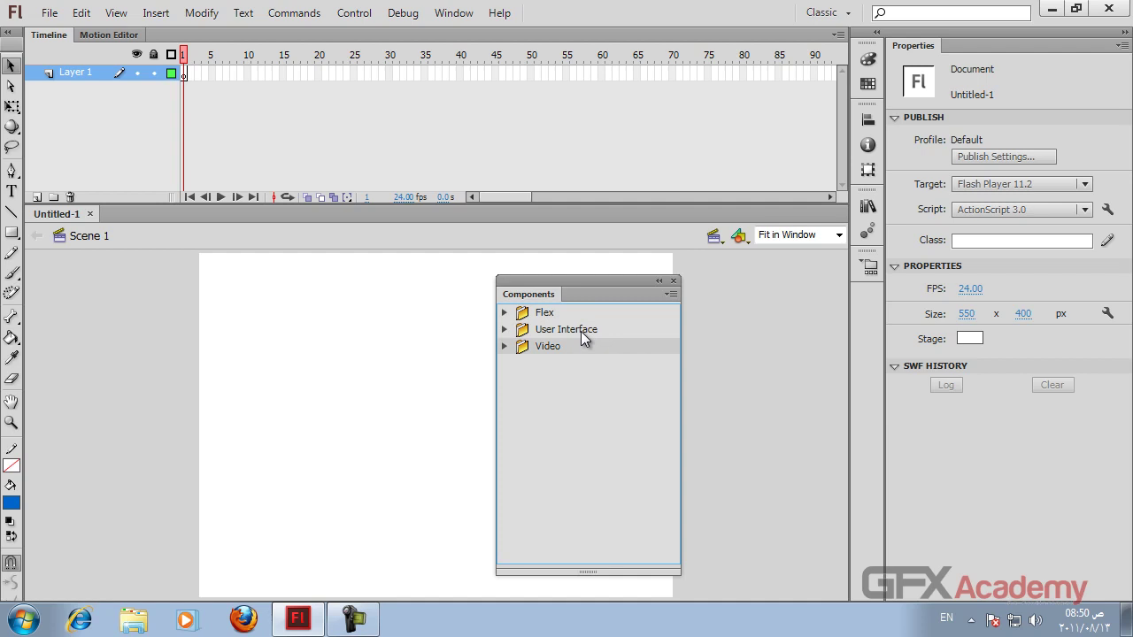
Place a FlexComponentBase component from the Flex category on the stage, delete it again, and collapse the category.
left_click(503, 314)
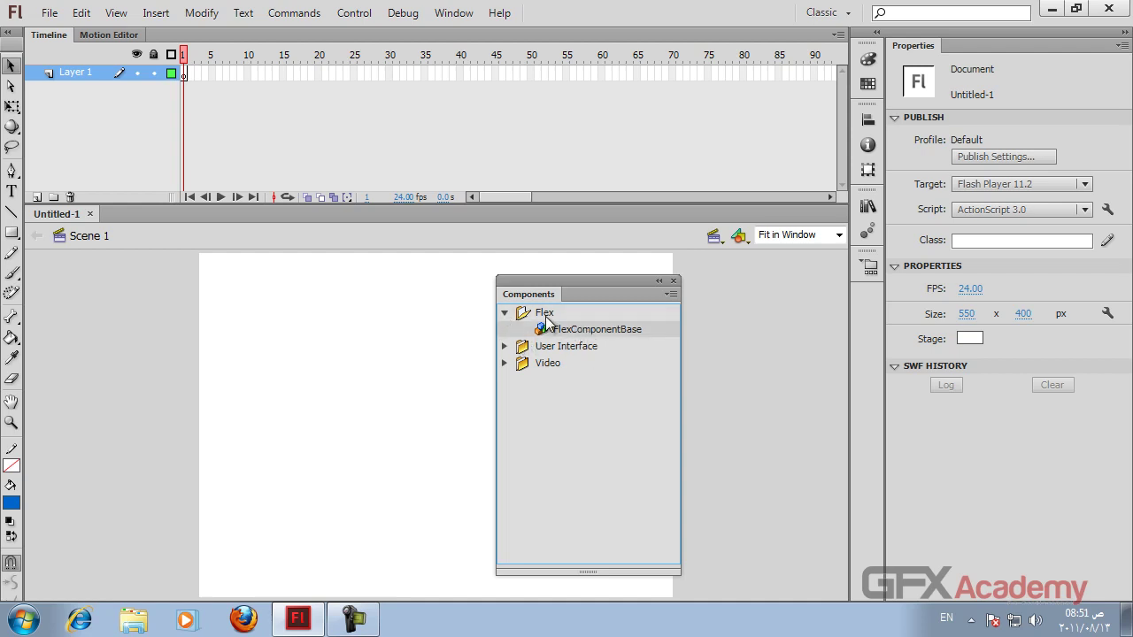
left_click_drag(543, 328, 424, 429)
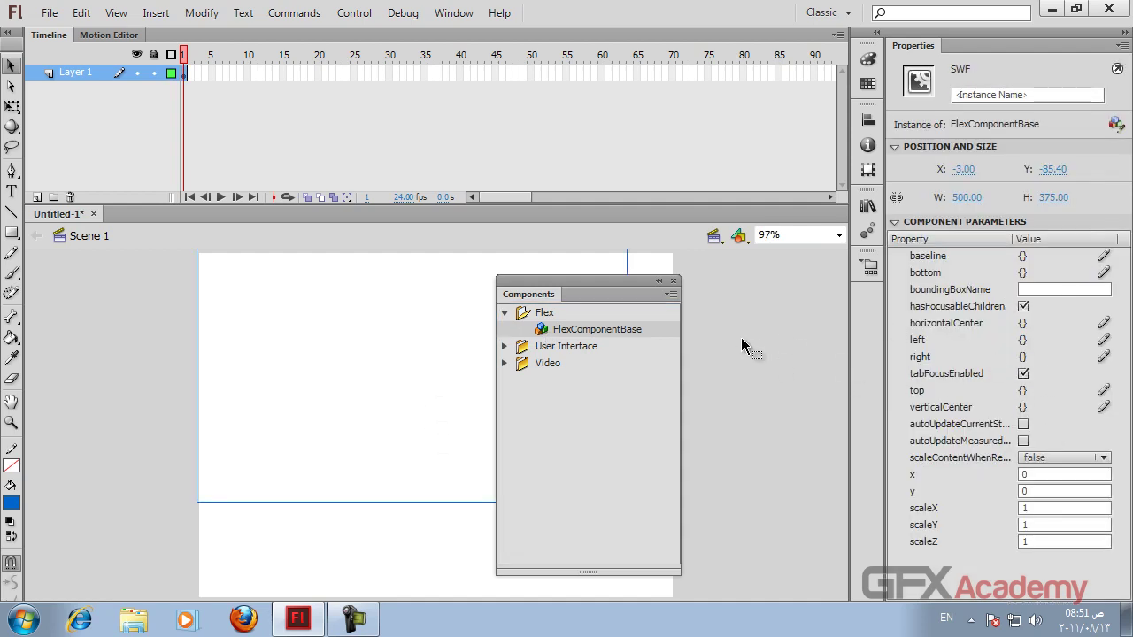
left_click_drag(597, 329, 382, 295)
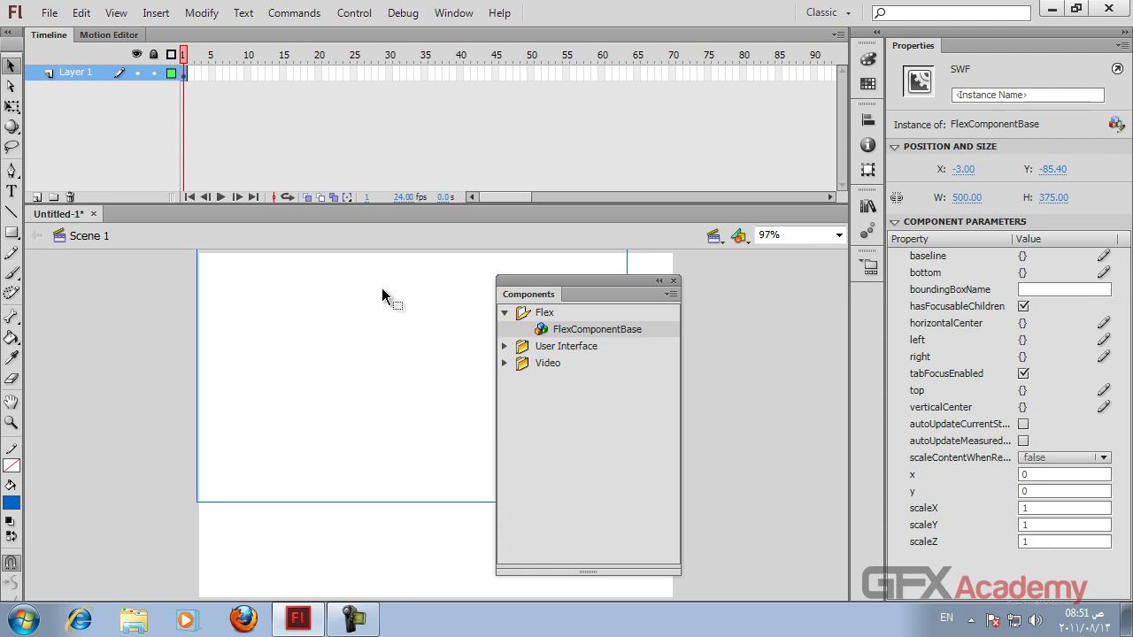
left_click(99, 349)
left_click(384, 370)
key("Delete")
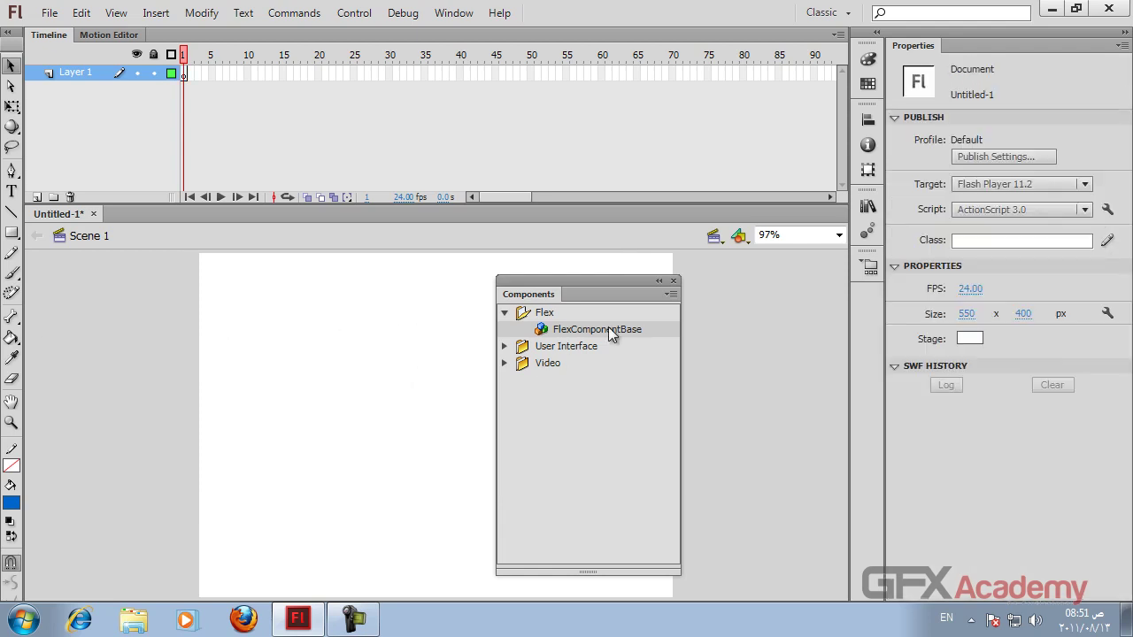
left_click(505, 313)
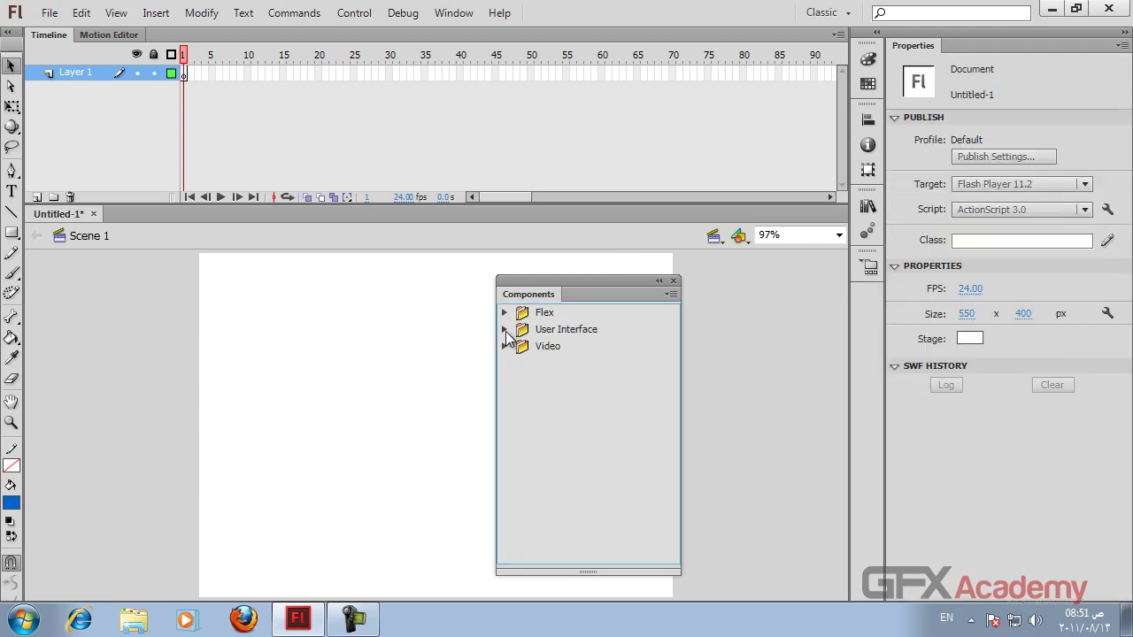
View the Video components, expand the User Interface category, and move the Components panel so it covers less of the stage.
left_click(504, 346)
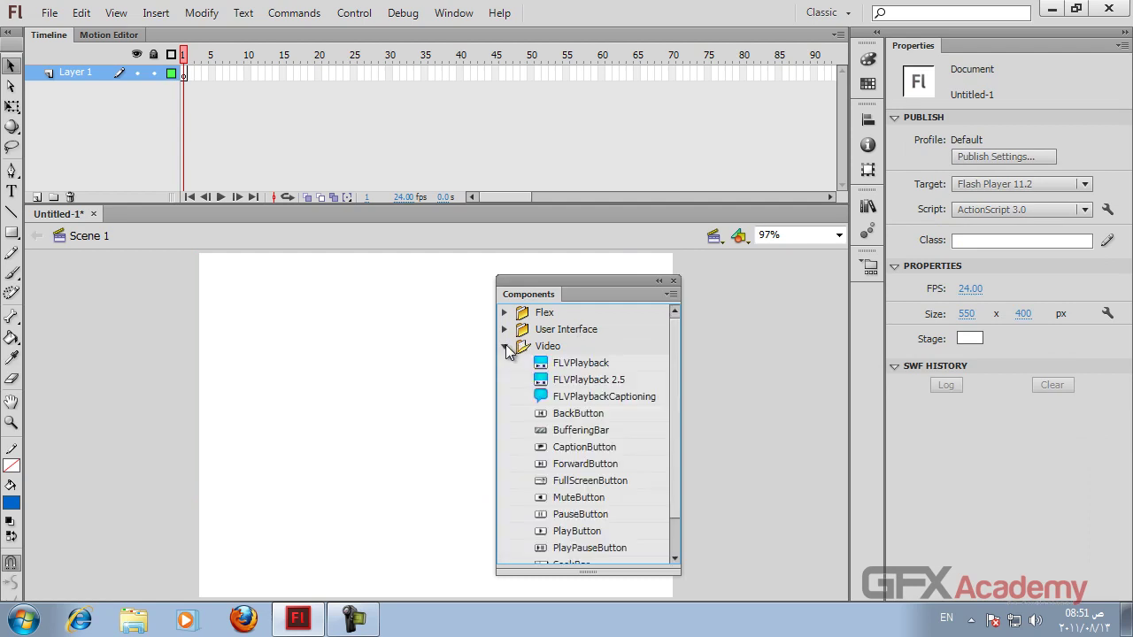
left_click(505, 346)
left_click(504, 329)
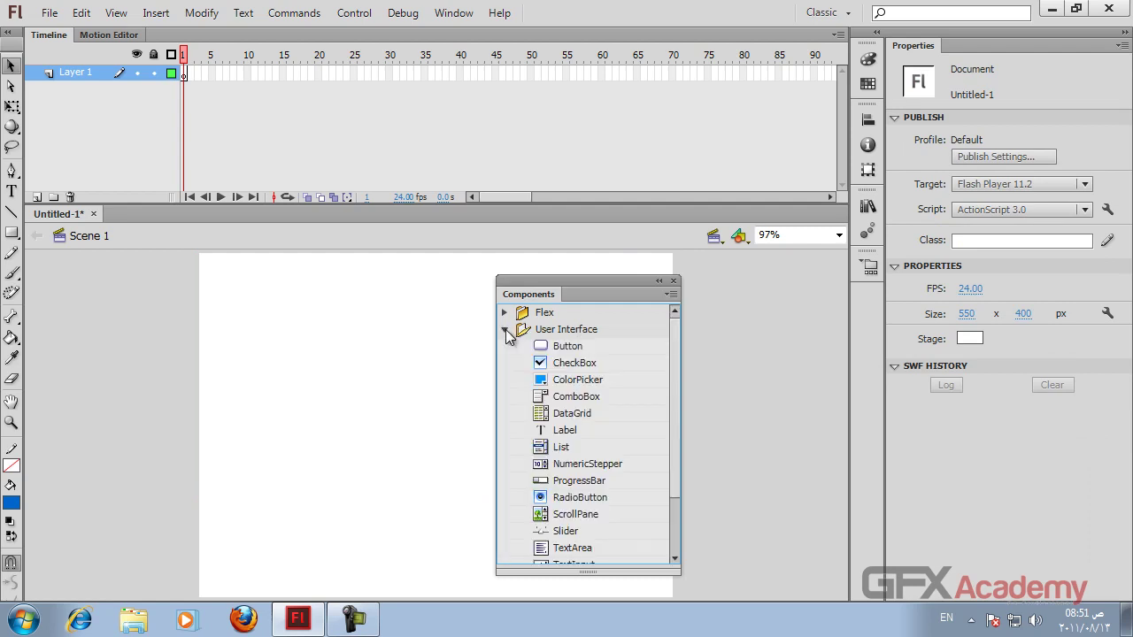
left_click(577, 346)
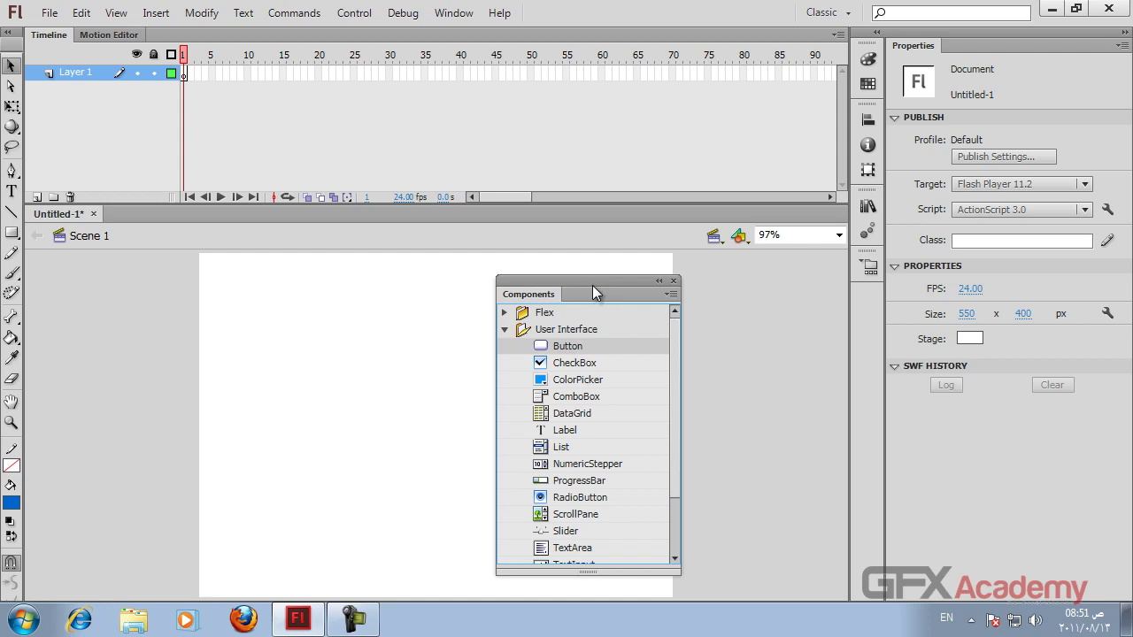
left_click_drag(592, 285, 699, 108)
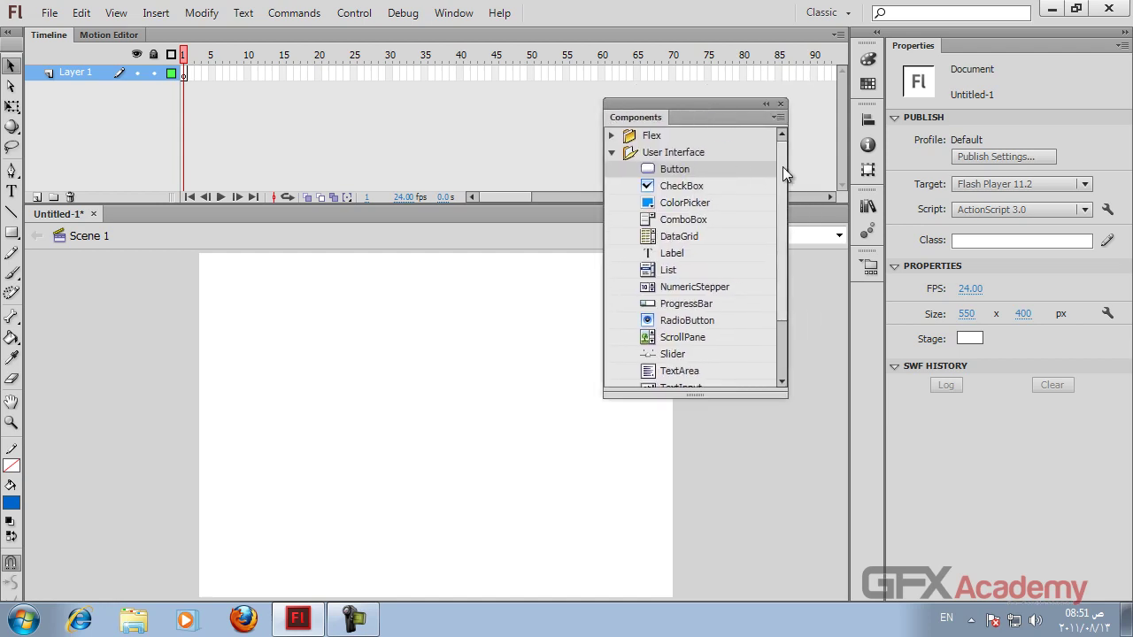
mouse_move(782, 173)
left_mouse_down()
mouse_move(782, 235)
mouse_move(784, 165)
left_mouse_up()
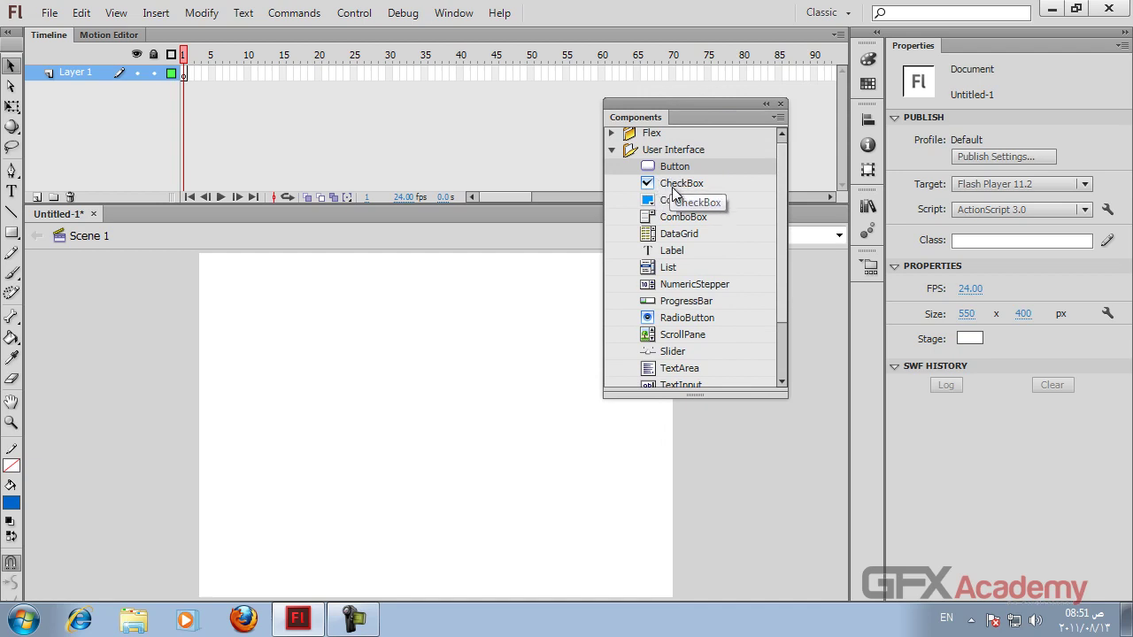
left_click(710, 187)
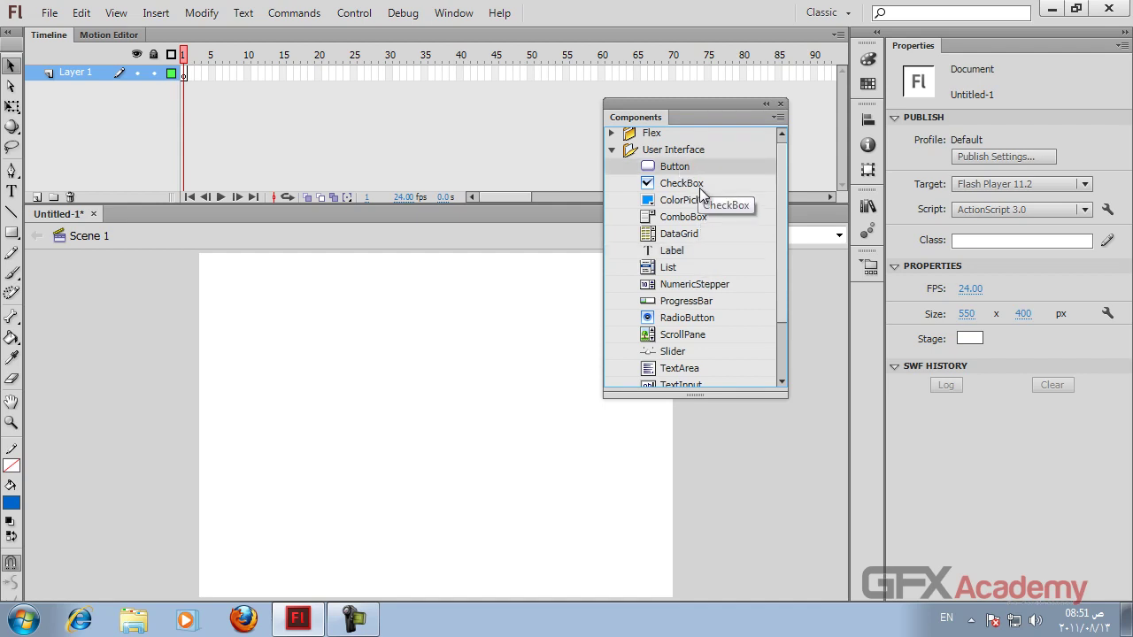
Place a Button component in the upper part of the stage at about X 368, Y 57, and test the movie.
left_click_drag(643, 170, 575, 317)
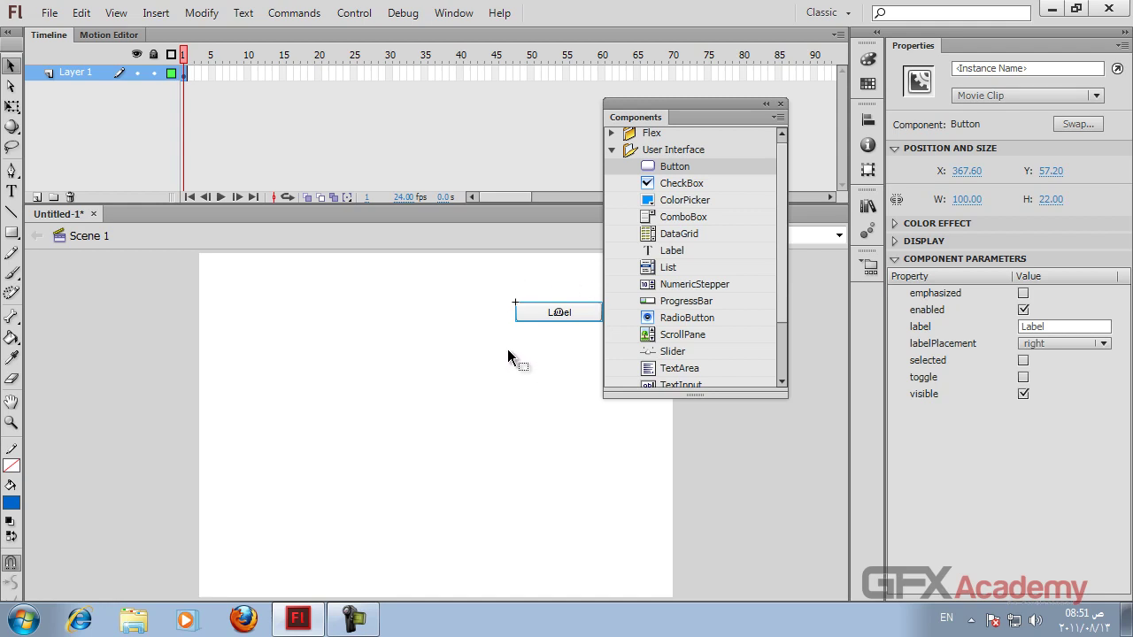
key("ctrl+Return")
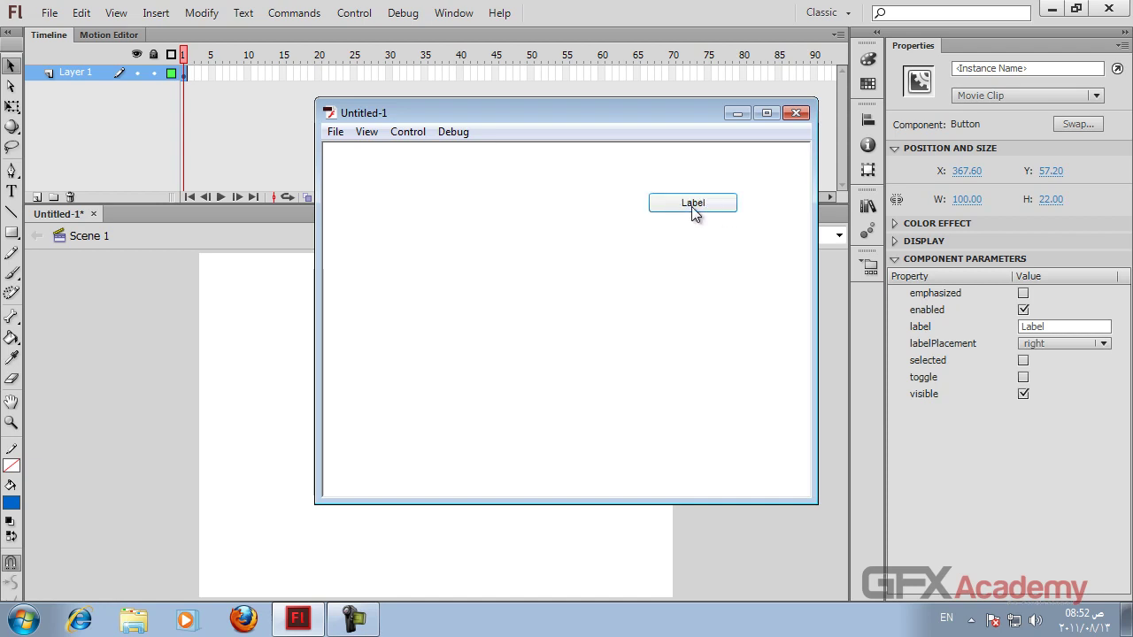
left_click(800, 117)
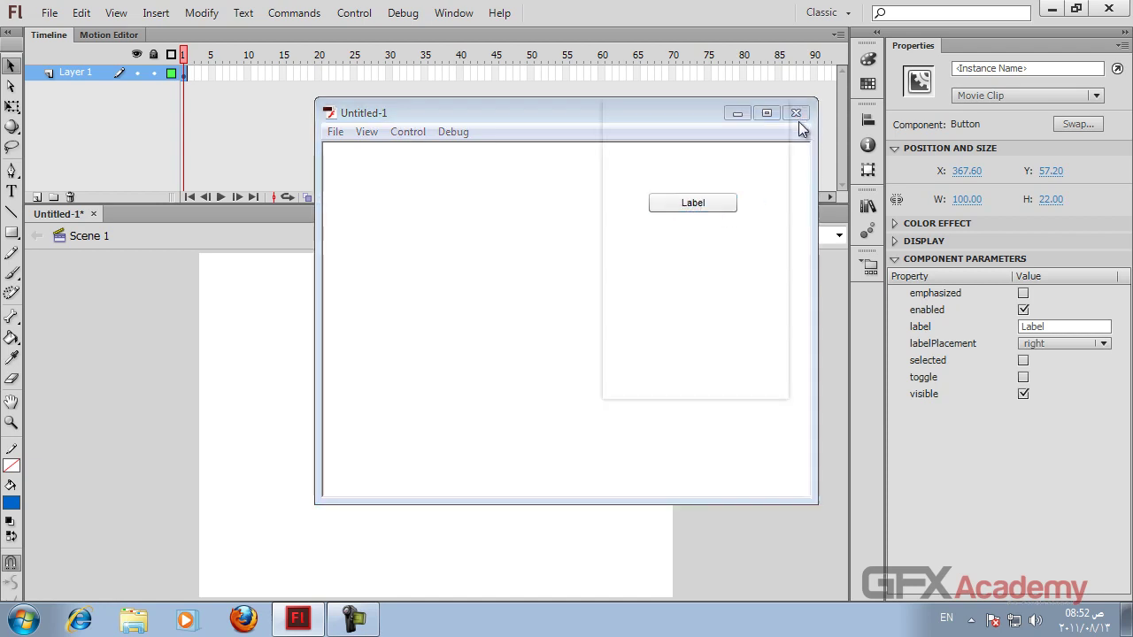
Move the button to about X 345, Y 91, and turn off its enabled parameter.
left_click_drag(590, 316, 579, 353)
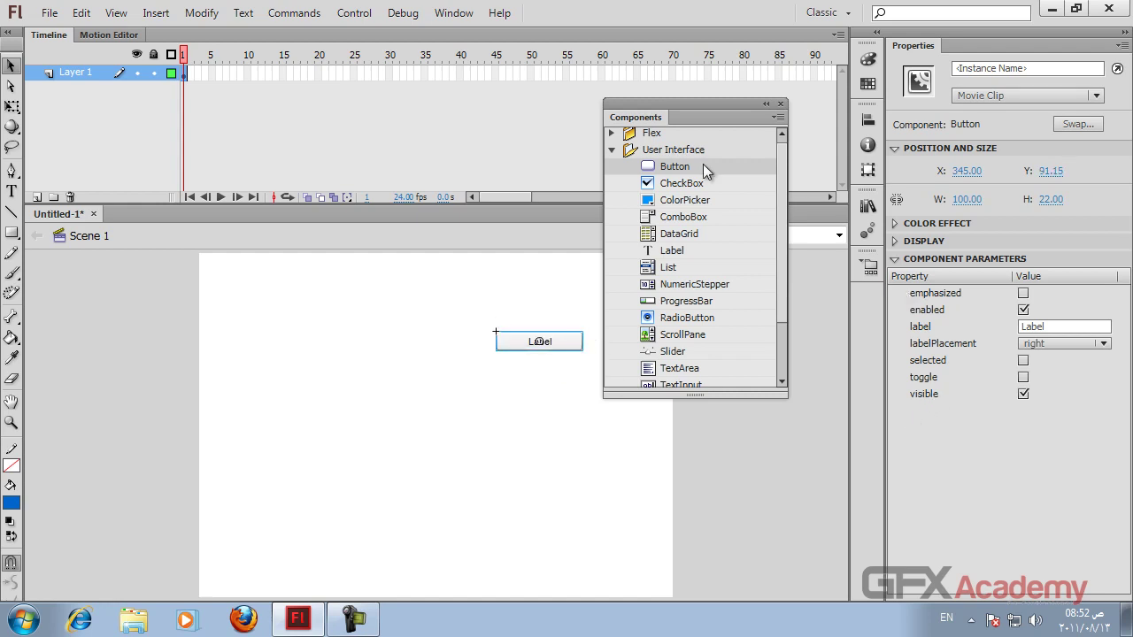
left_click_drag(703, 168, 758, 393)
left_click(1025, 312)
left_click(565, 406)
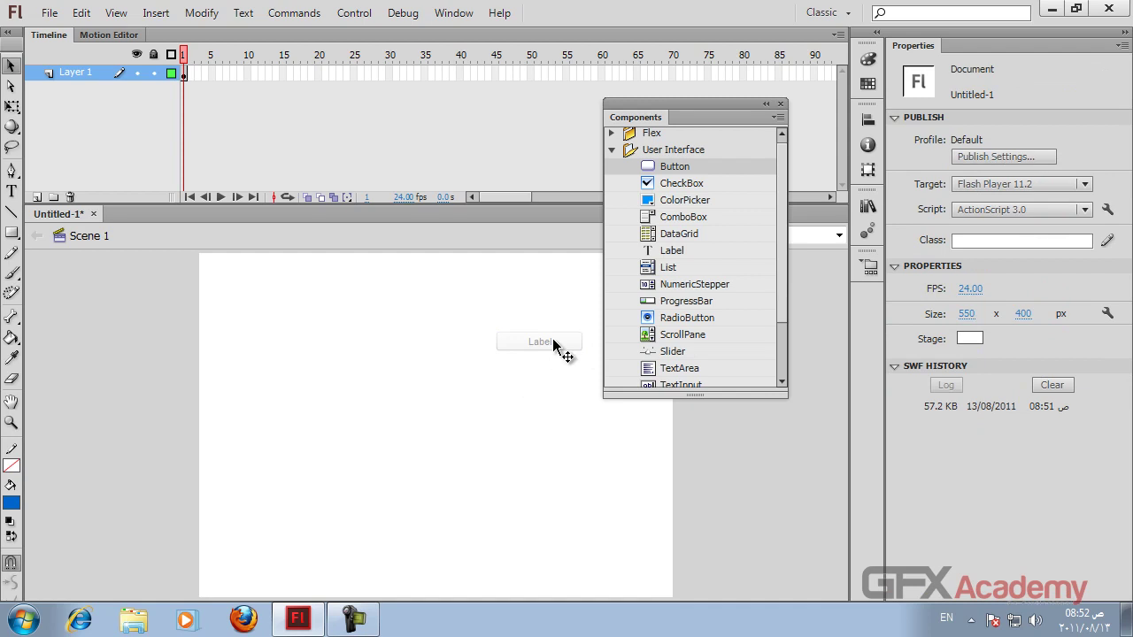
Toggle the button's enabled parameter to compare both states, leave it off, and test the movie with the disabled button.
left_click(556, 348)
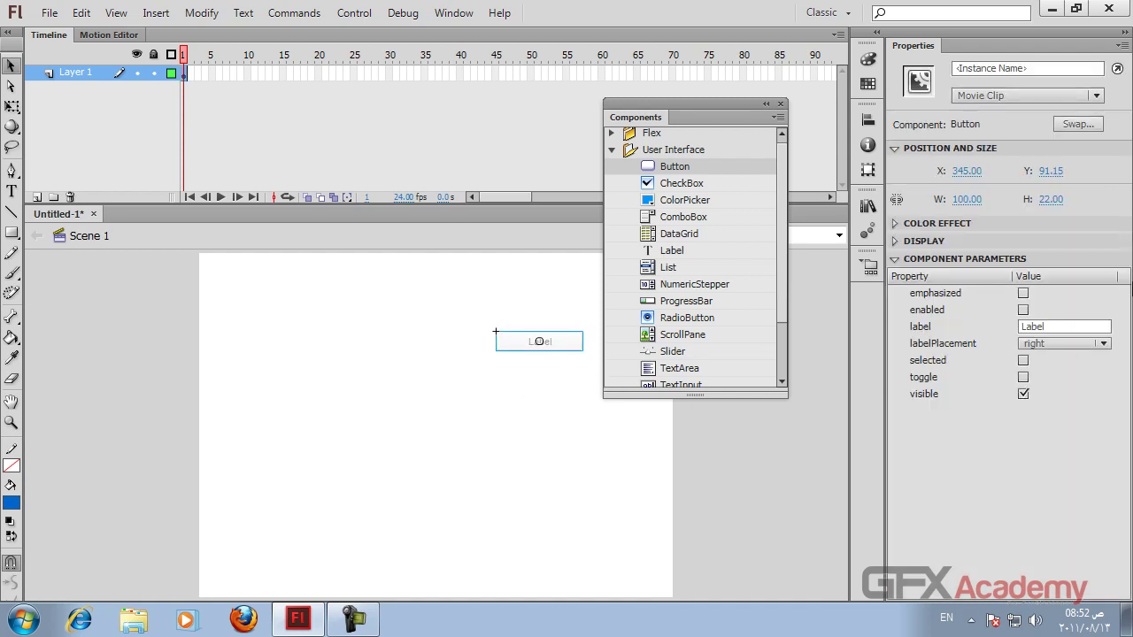
left_click(1025, 311)
left_click(1025, 311)
left_click(1025, 310)
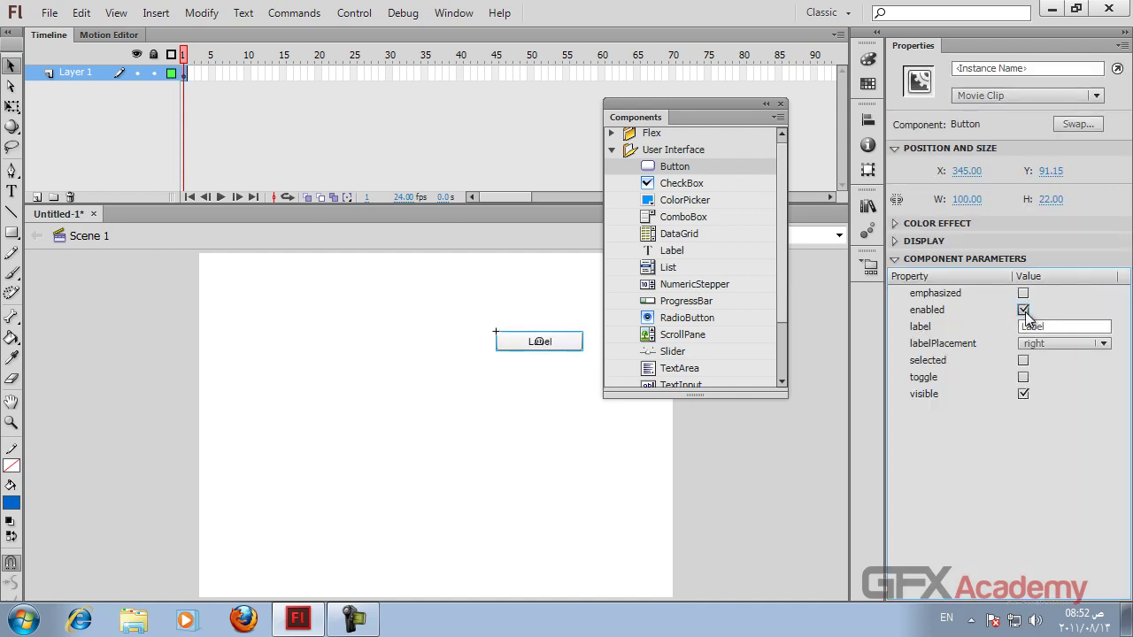
left_click(1025, 311)
key("ctrl+Return")
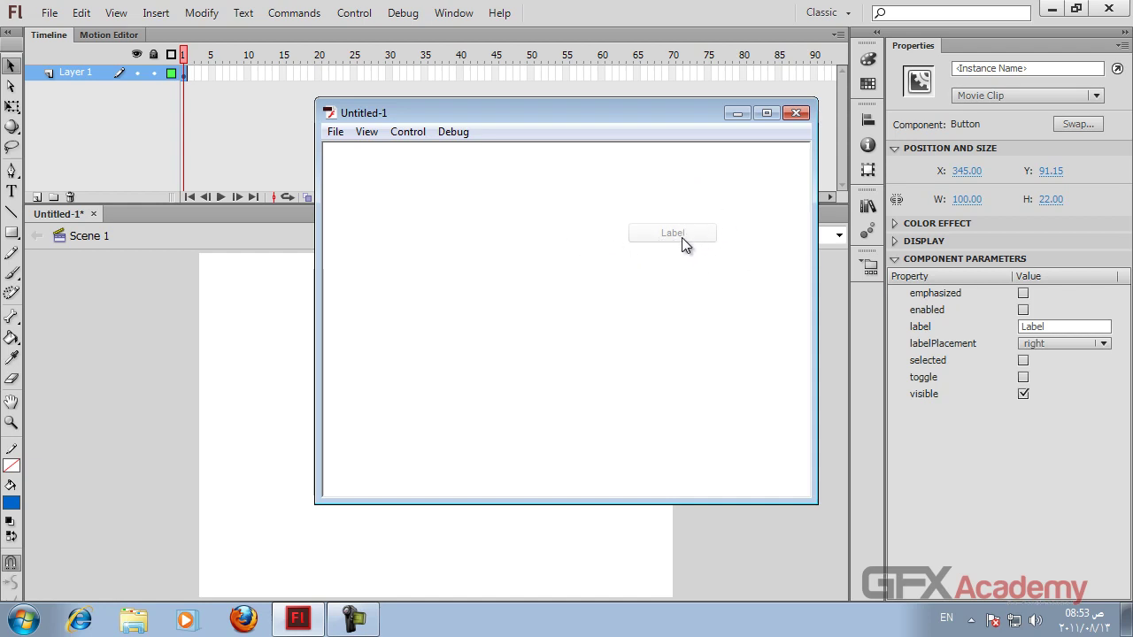
left_click(797, 112)
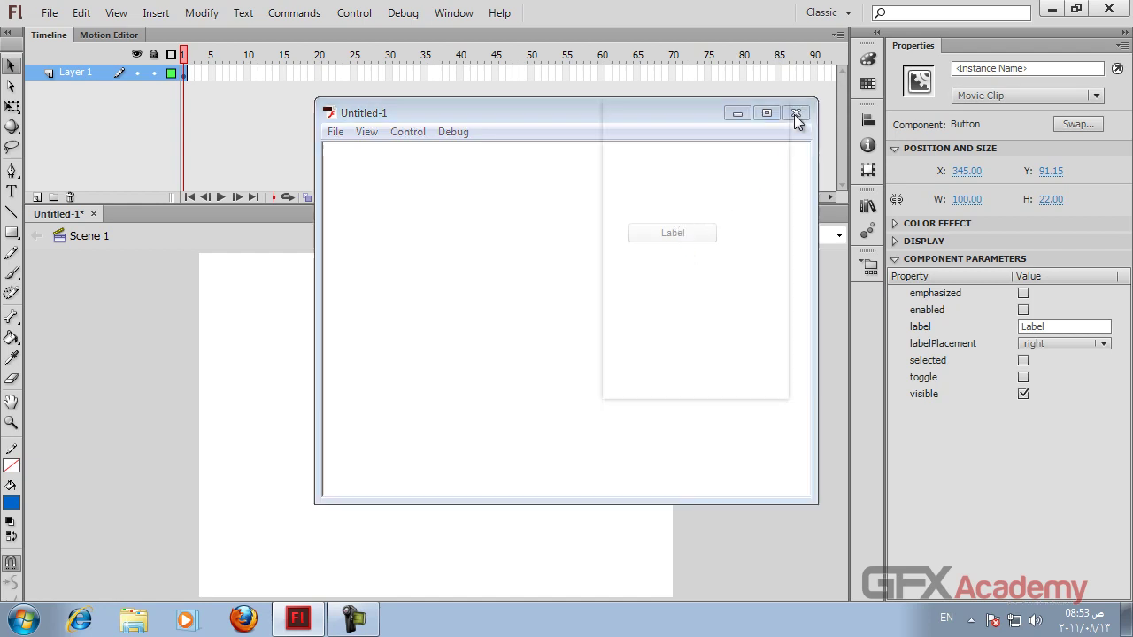
Turn the button's enabled parameter back on, turn off its visible parameter, and test the movie.
left_click(1024, 310)
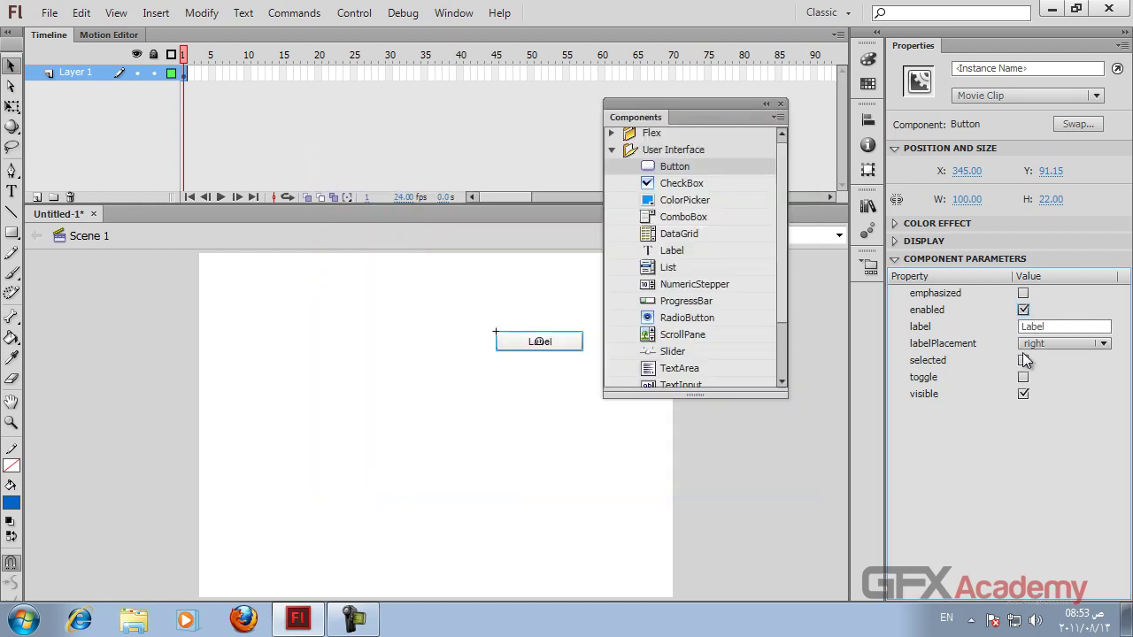
left_click(1023, 394)
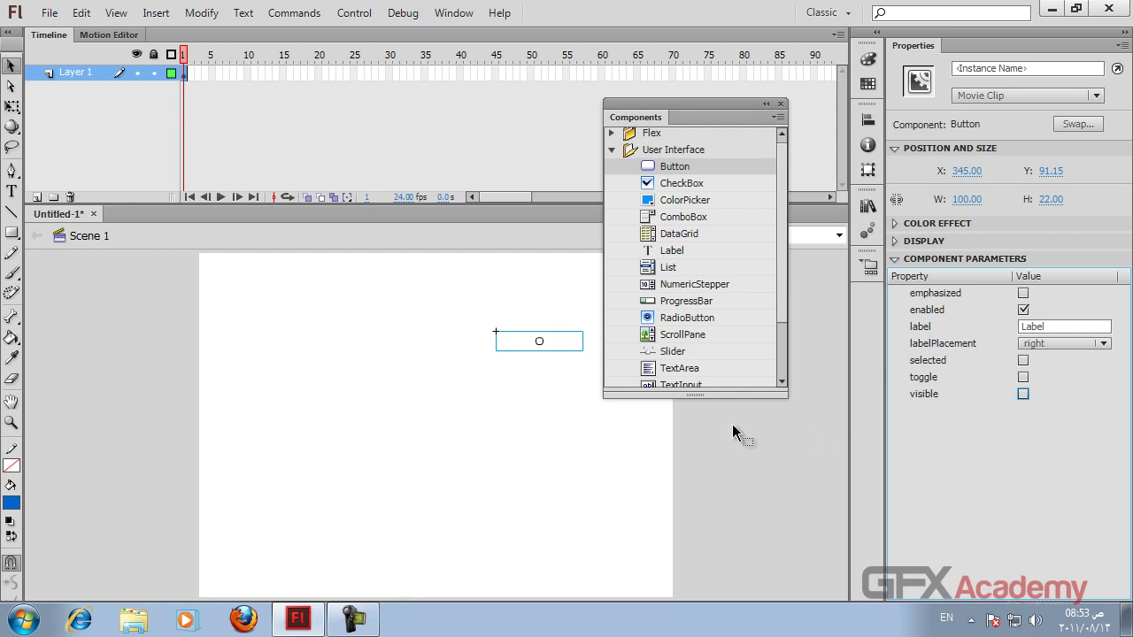
left_click(602, 427)
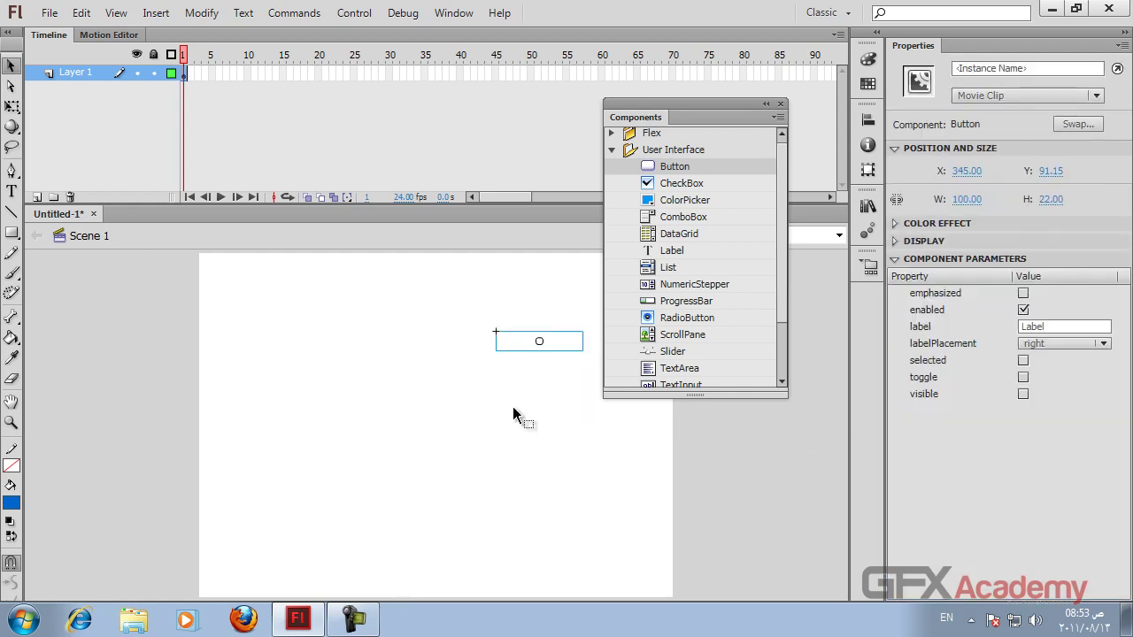
key("ctrl+Return")
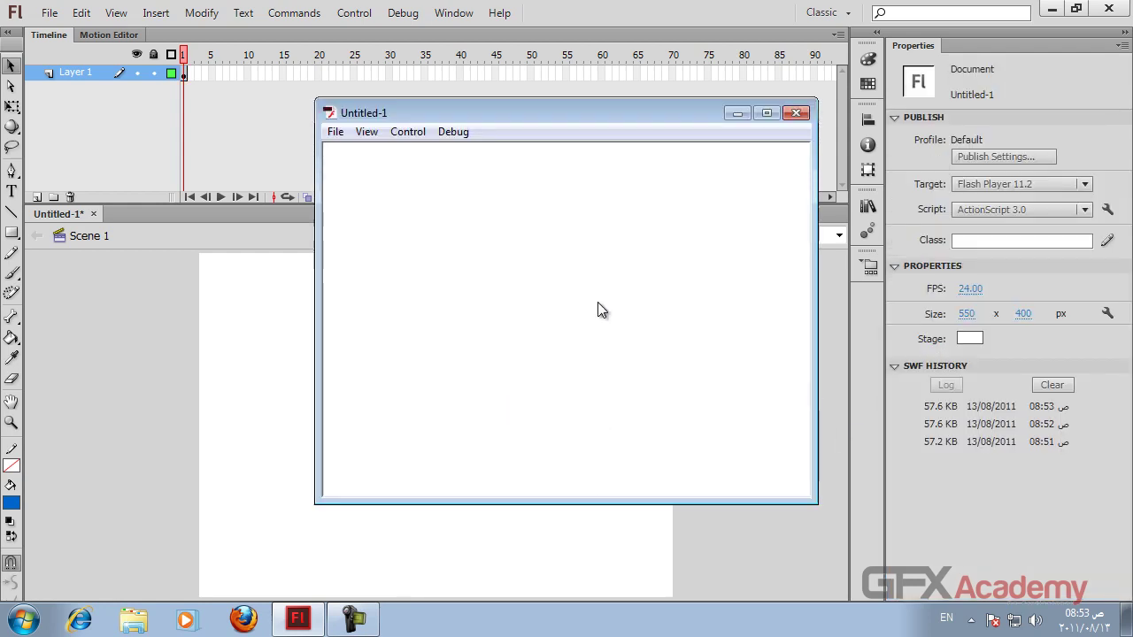
left_click(796, 113)
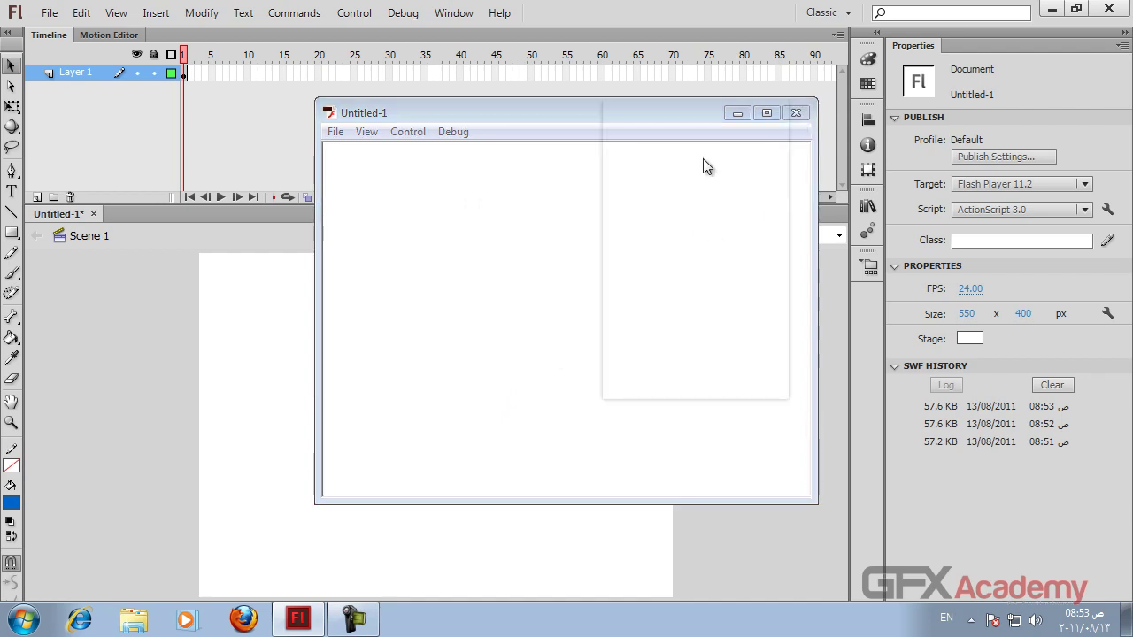
Move the hidden button to about X 364, Y 91, and turn on its visible and emphasized parameters.
left_click_drag(703, 167, 603, 452)
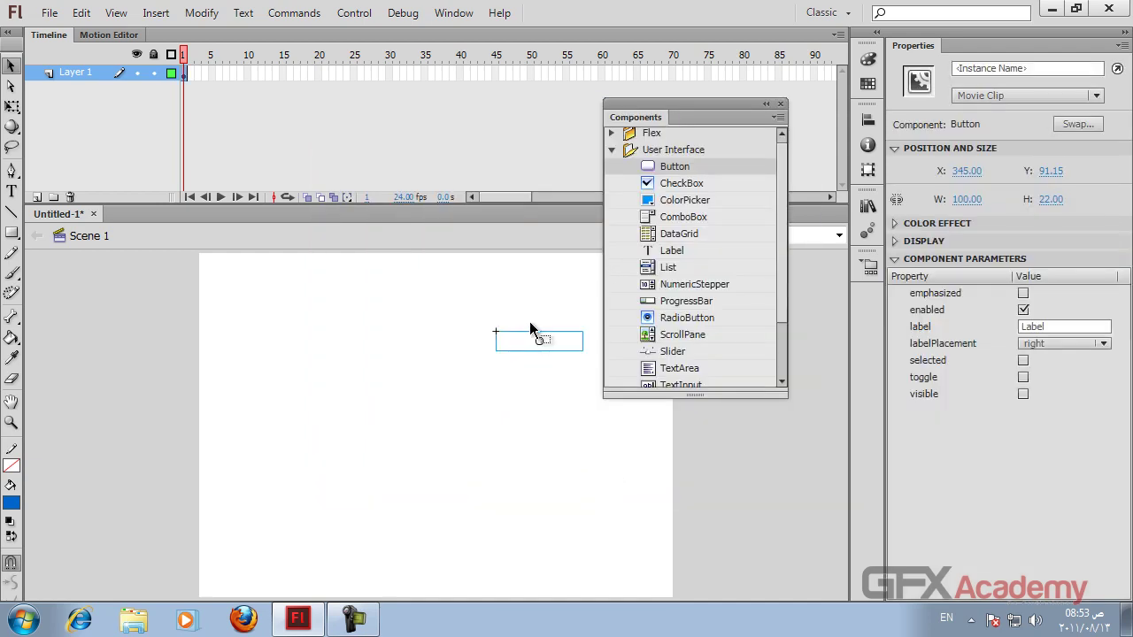
left_click_drag(564, 347, 580, 347)
left_click(1024, 395)
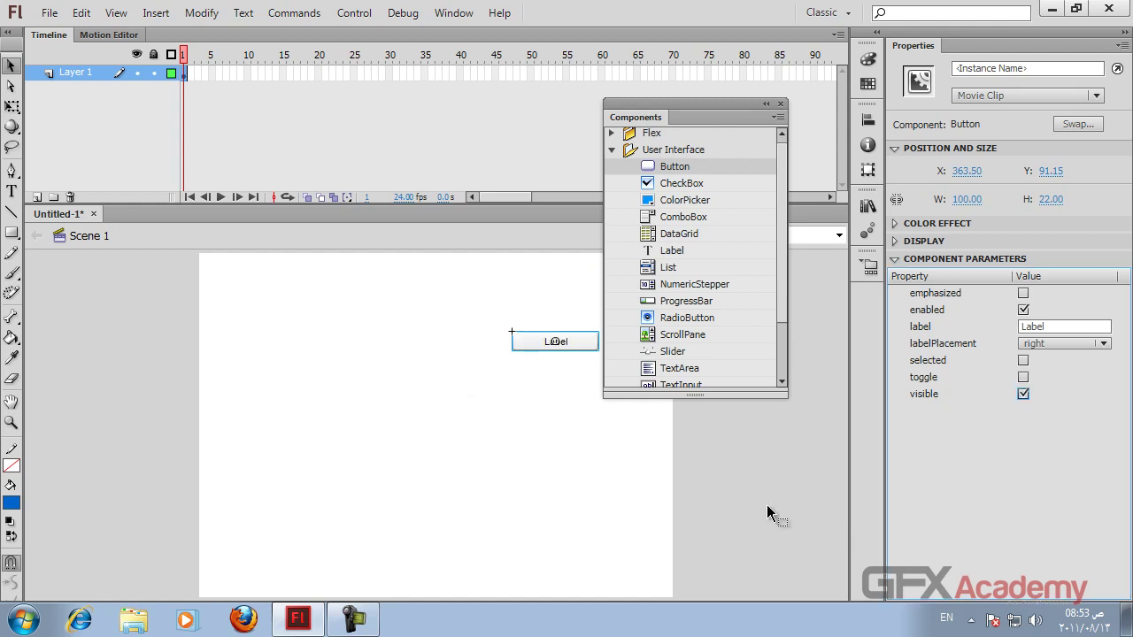
left_click(1023, 294)
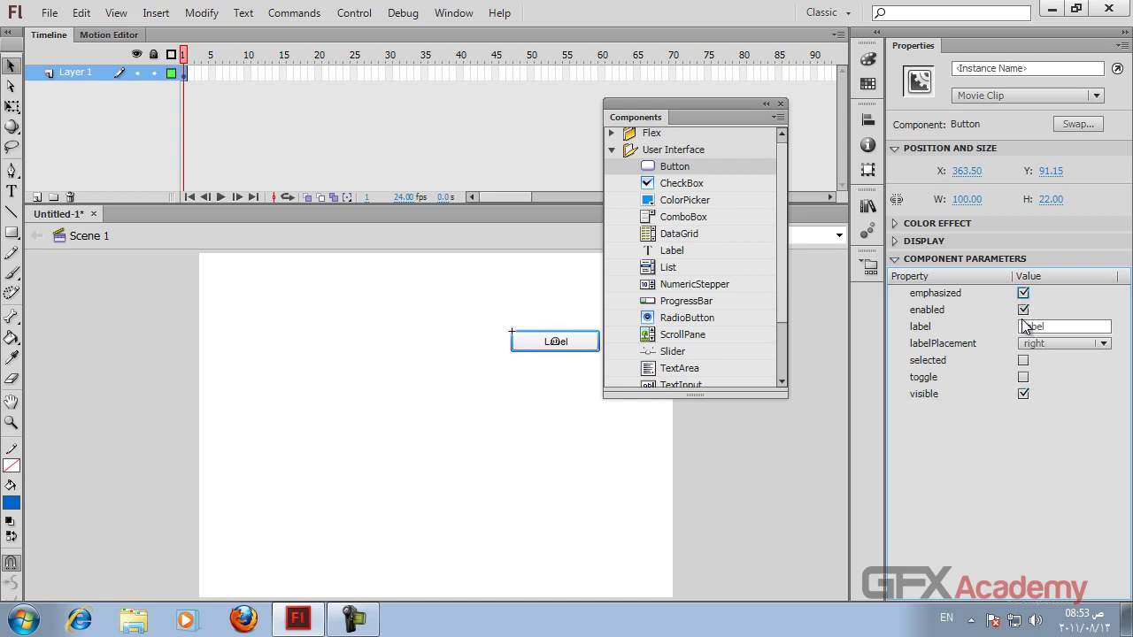
left_click(553, 386)
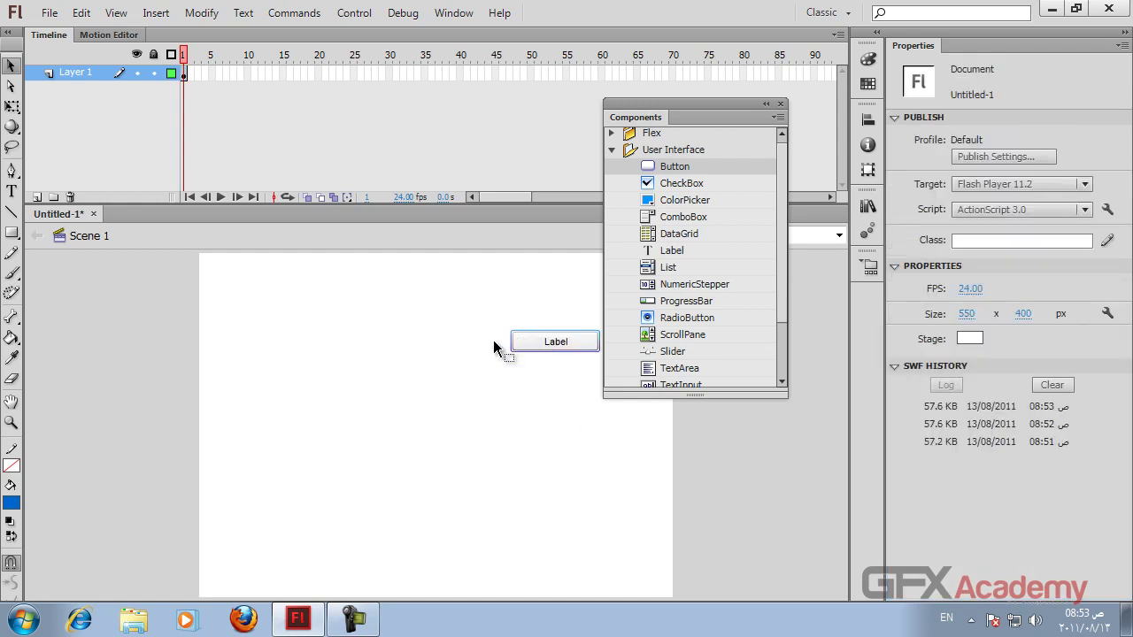
Test the movie with the emphasized button and close the preview.
left_click(598, 359)
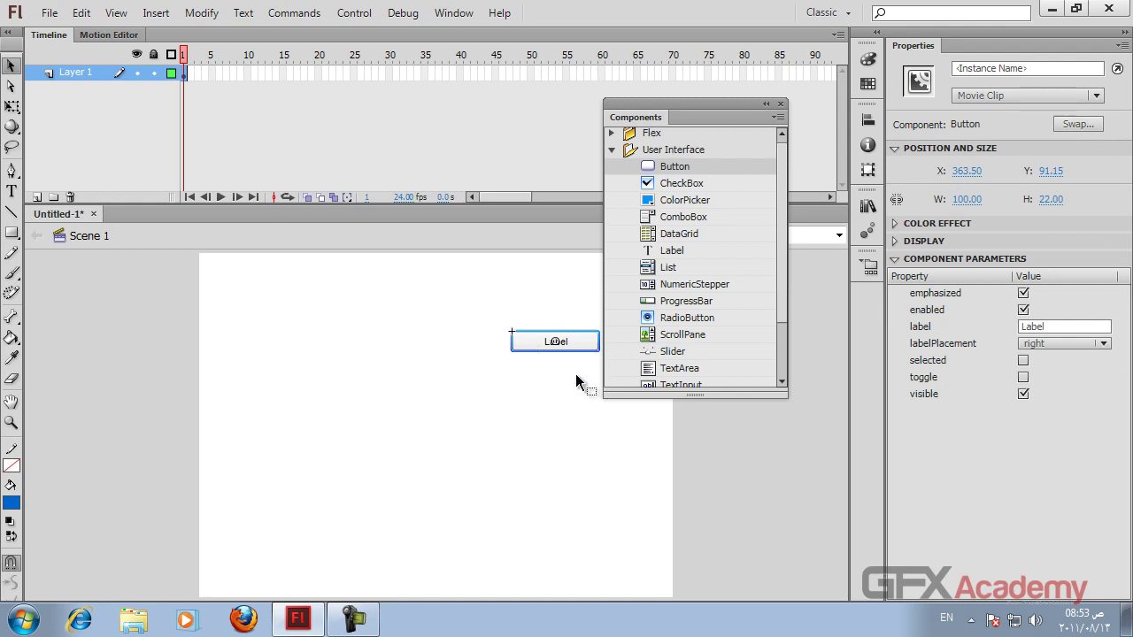
key("ctrl+Return")
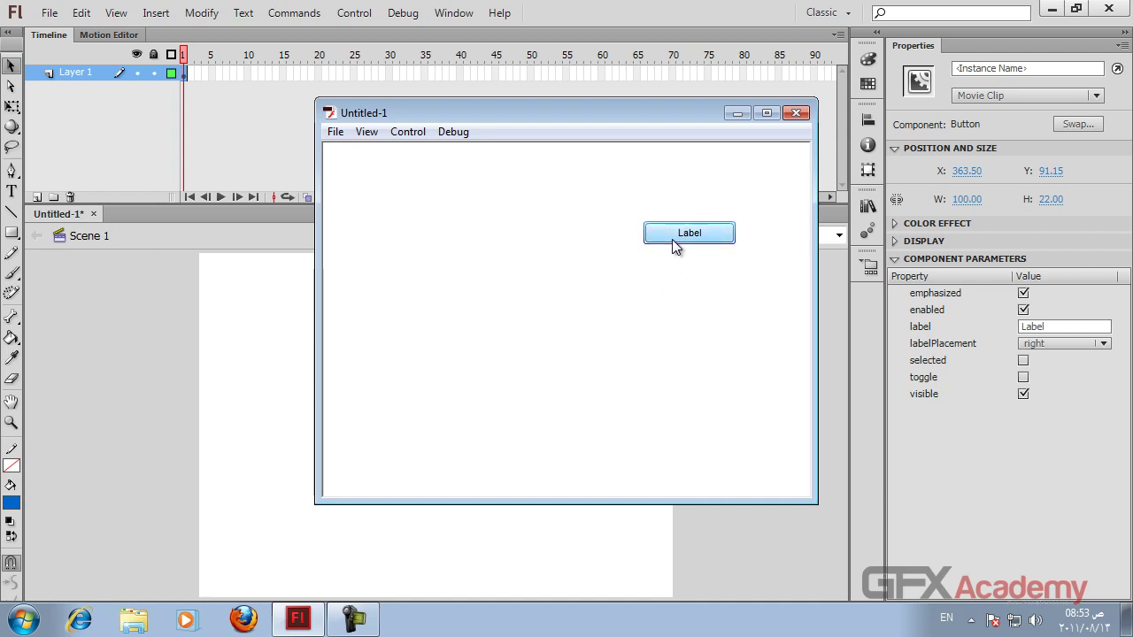
left_click(796, 112)
left_click(495, 385)
Turn off the button's emphasized parameter and set its label to GfXacademy.net.
left_click(550, 350)
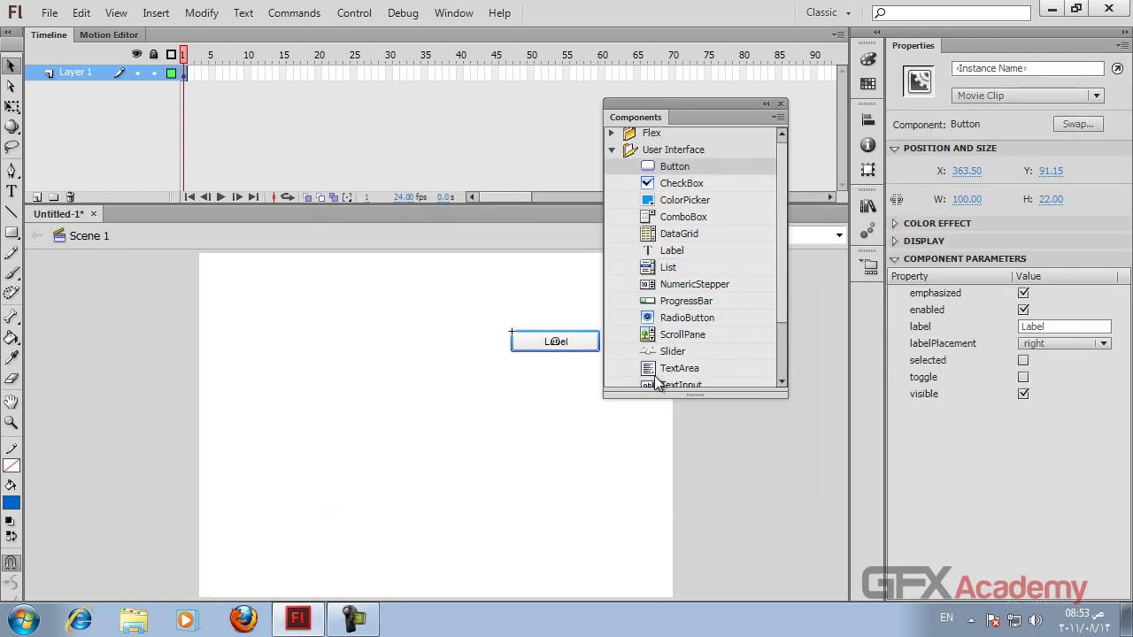
left_click(1024, 292)
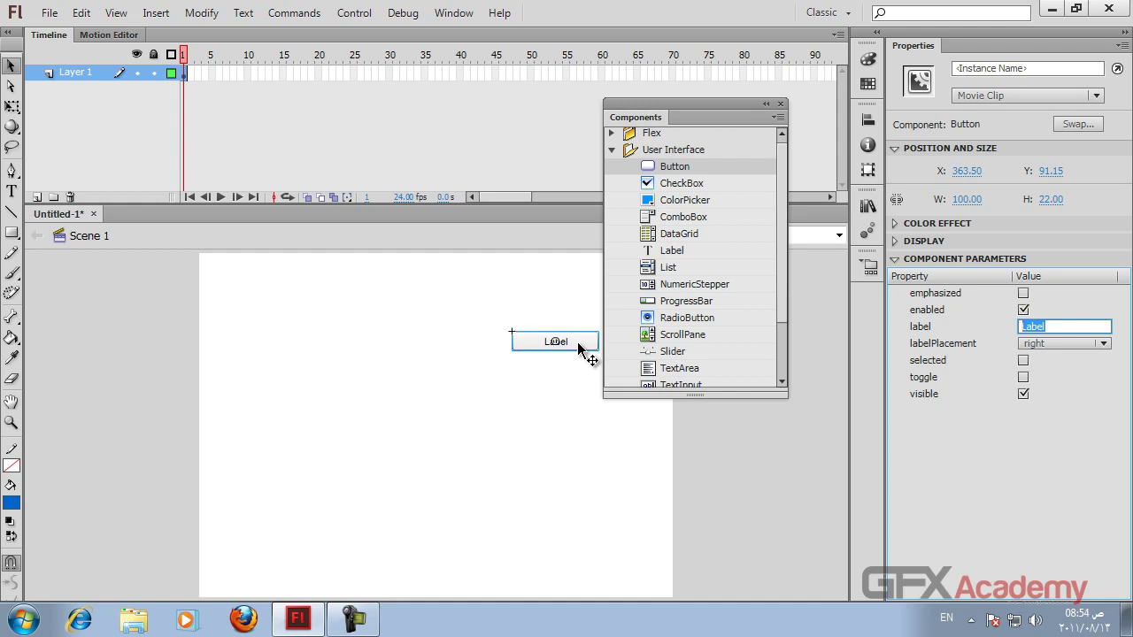
type("Gf")
type("xa")
type("cademy.net")
key("Return")
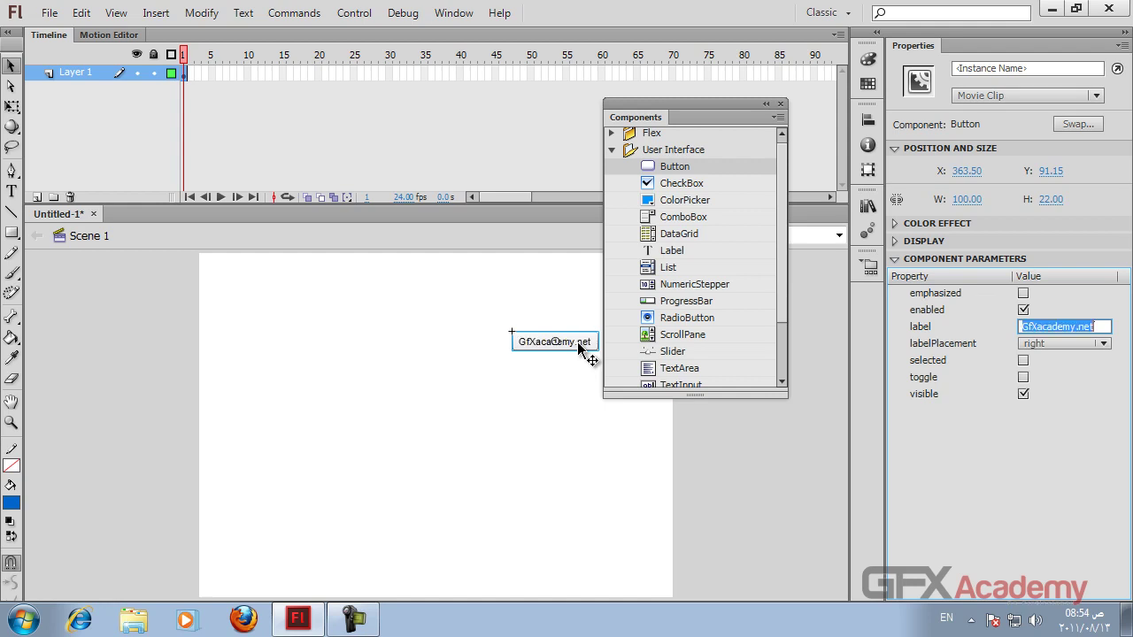
left_click(492, 458)
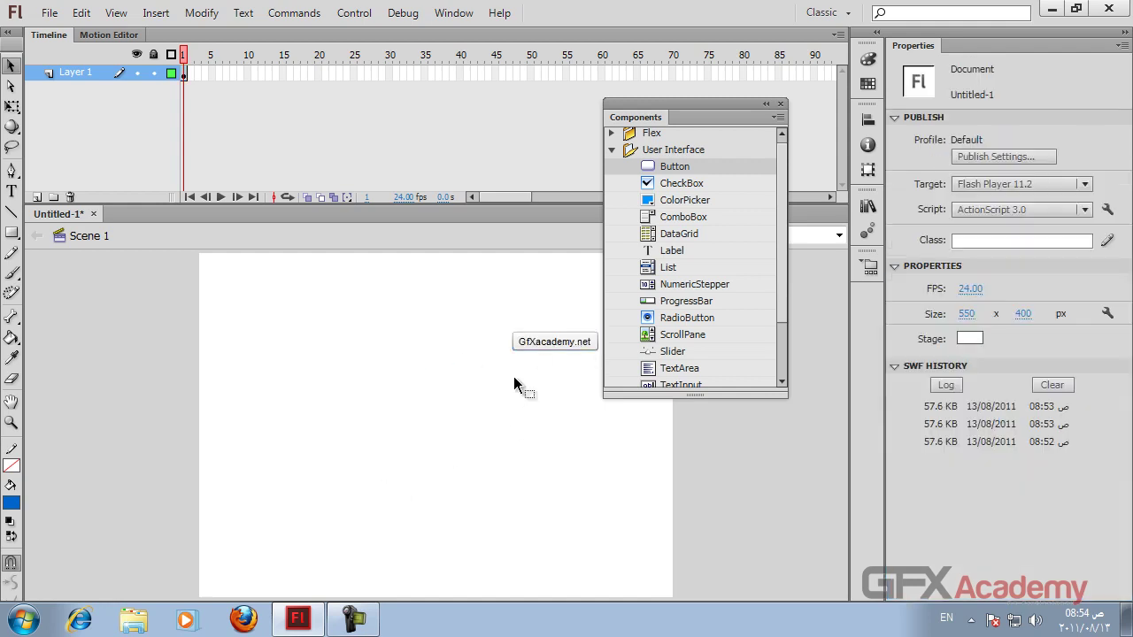
Test the movie with the relabelled button and close the preview.
left_click(567, 348)
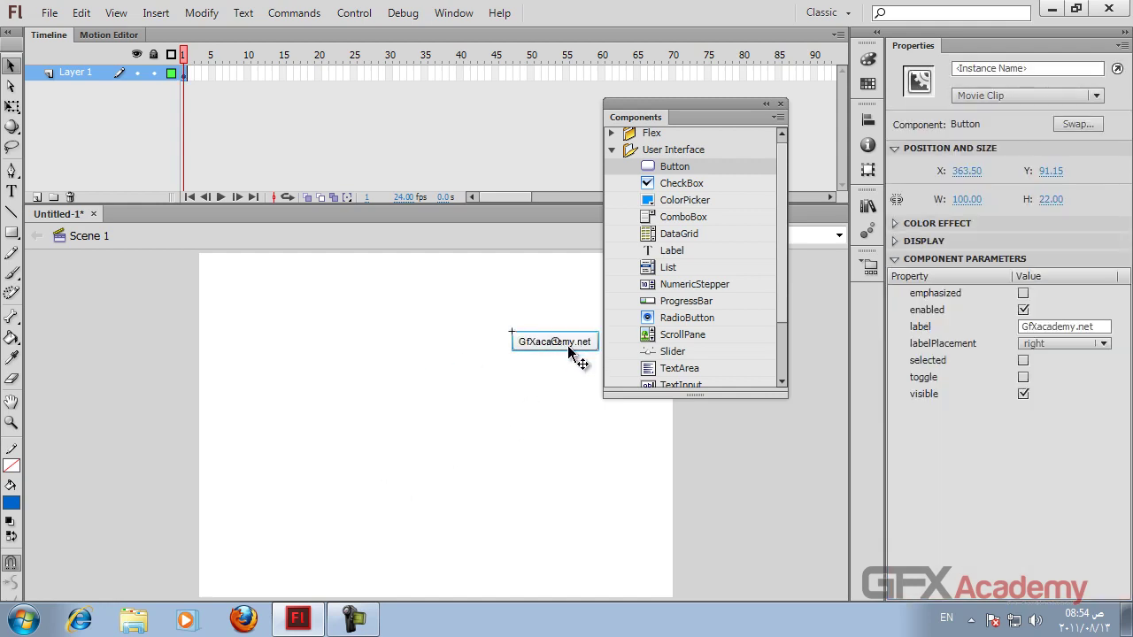
key("ctrl+Return")
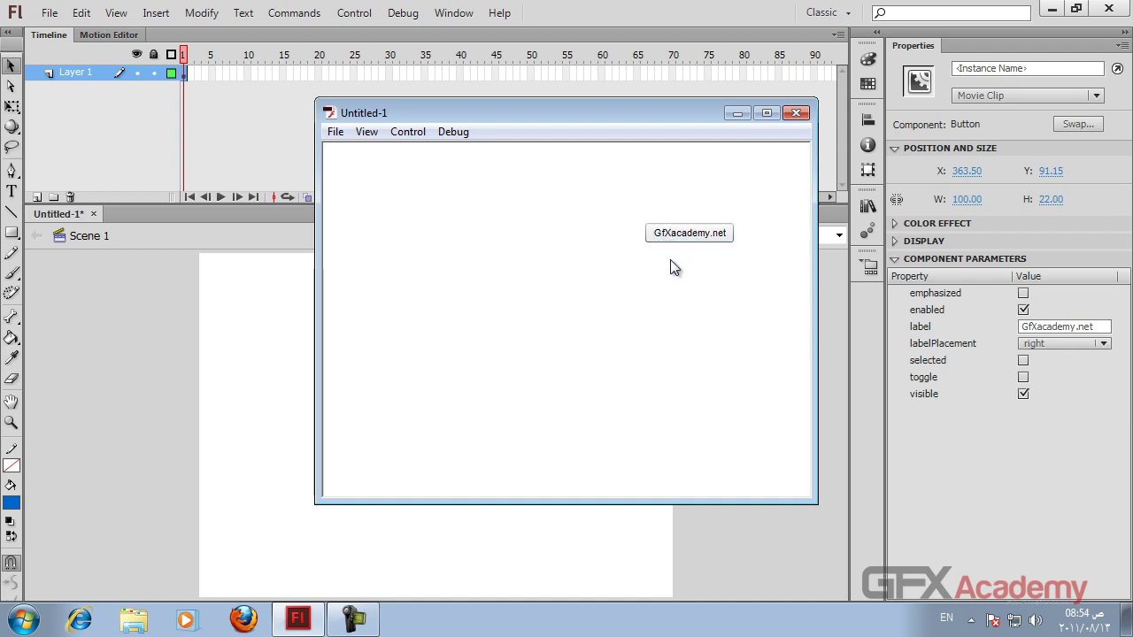
left_click(796, 112)
left_click(1090, 326)
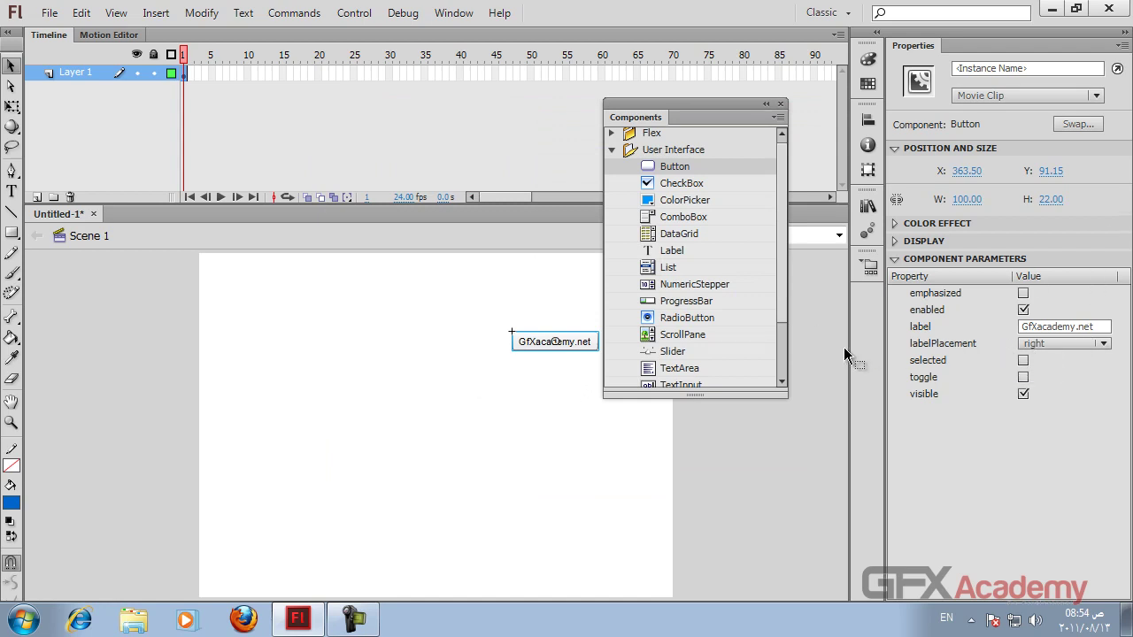
Move the button to about X 235, Y 117 on the stage.
left_click_drag(580, 348, 470, 355)
left_click(442, 372)
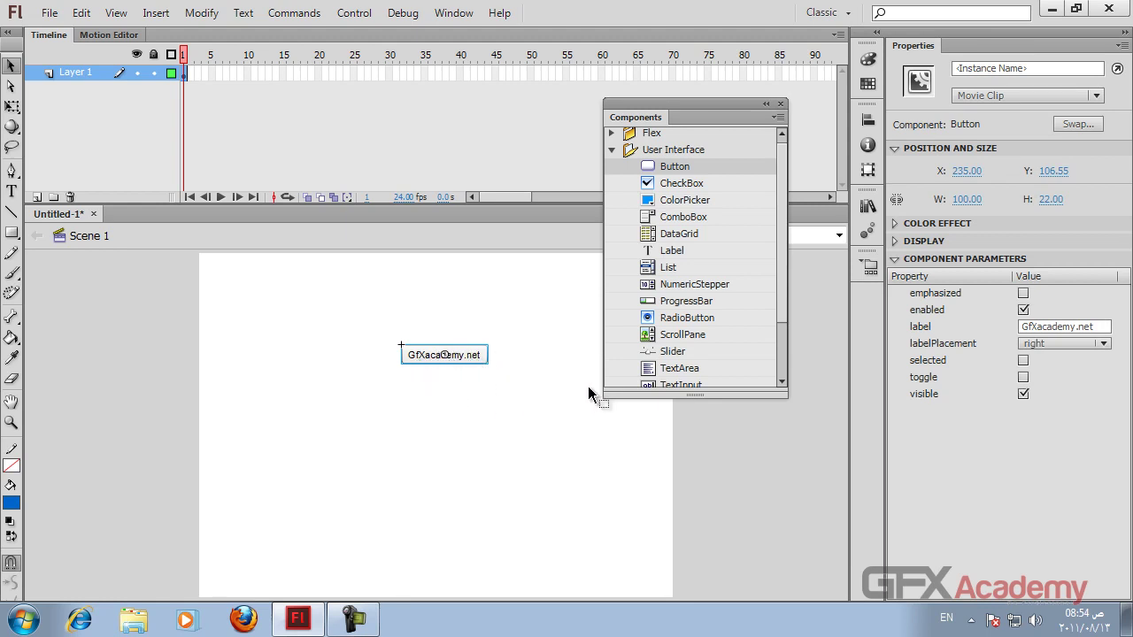
left_click_drag(467, 358, 467, 366)
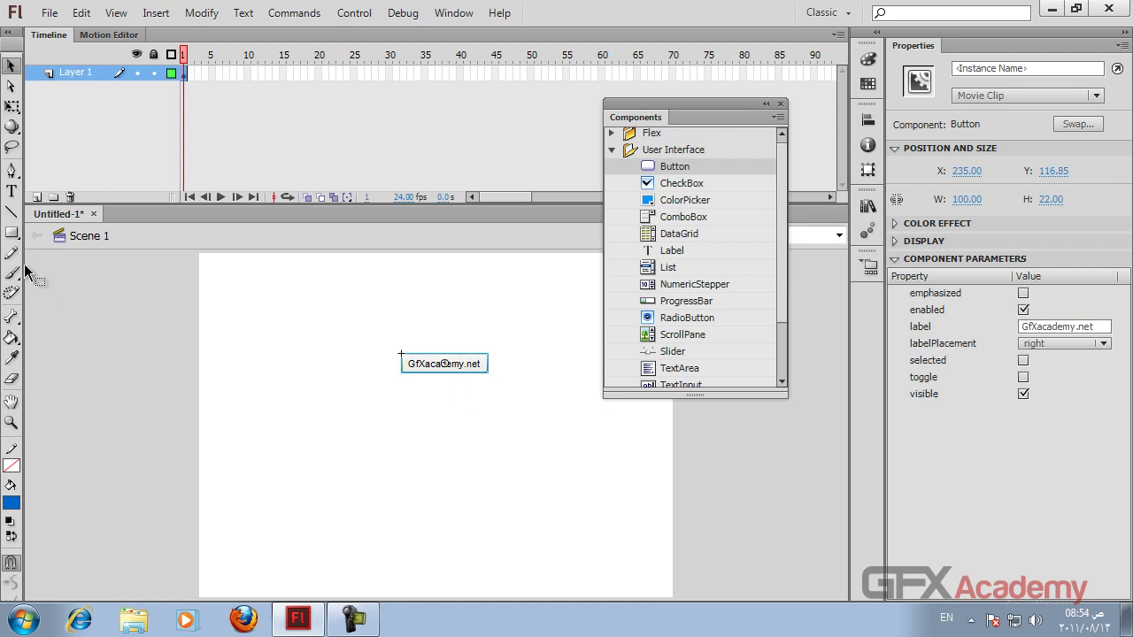
Draw a small circle about 10.8 px wide below the button with the Oval tool.
left_click(11, 233)
left_click_drag(13, 238, 63, 255)
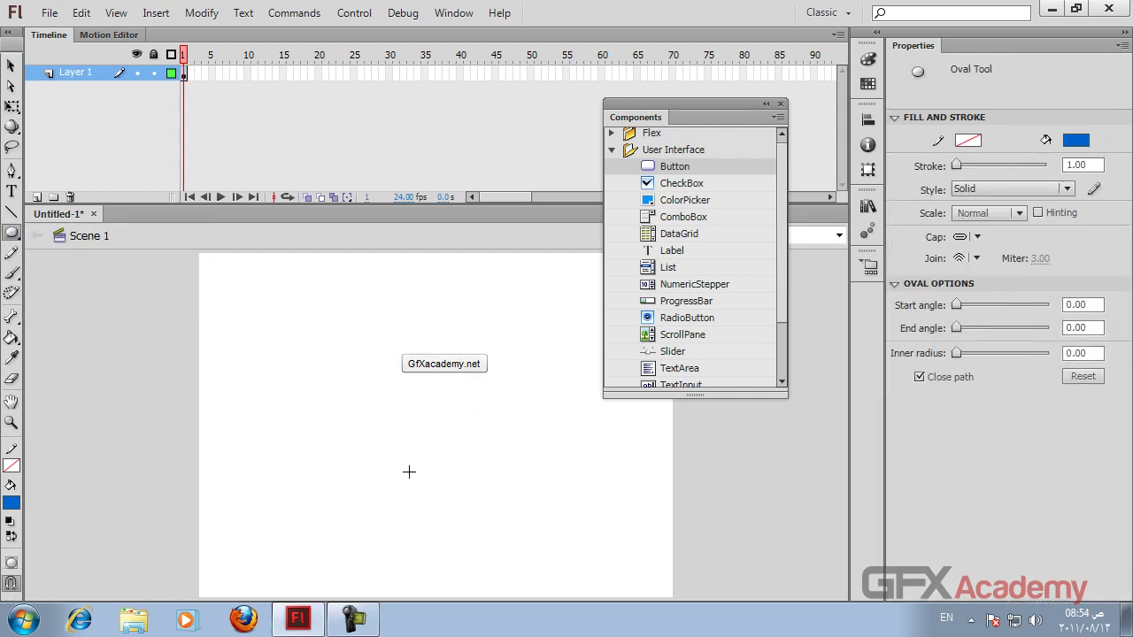
left_click_drag(411, 458, 420, 468)
Fill the small circle with the black-and-white radial gradient.
left_click(10, 65)
left_click_drag(366, 425, 479, 525)
left_click(10, 503)
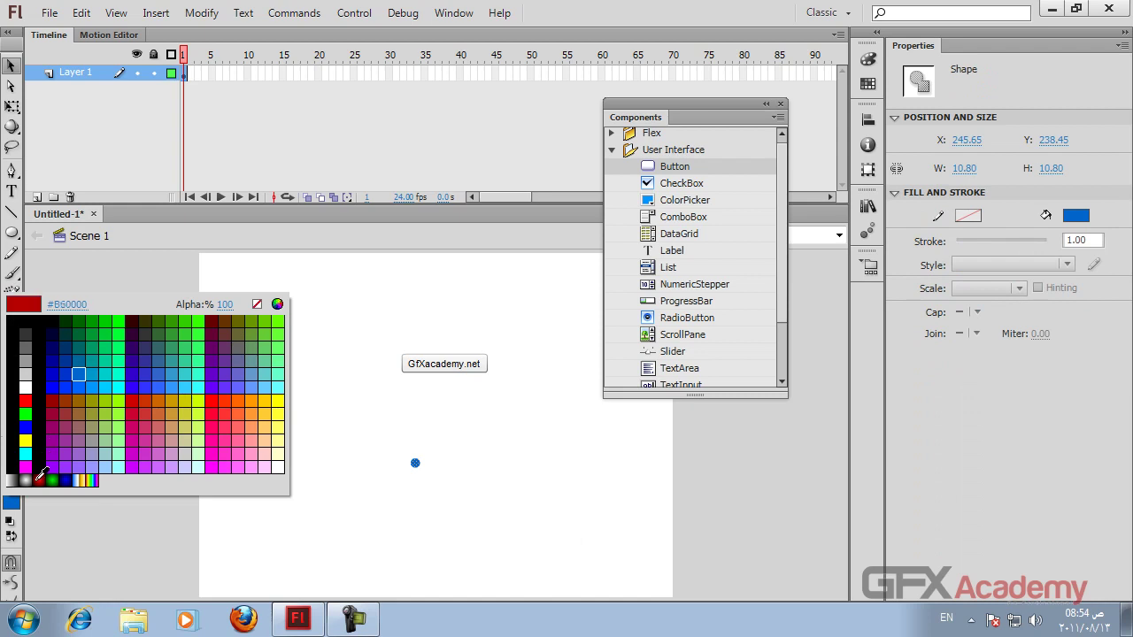
left_click(25, 480)
left_click(177, 456)
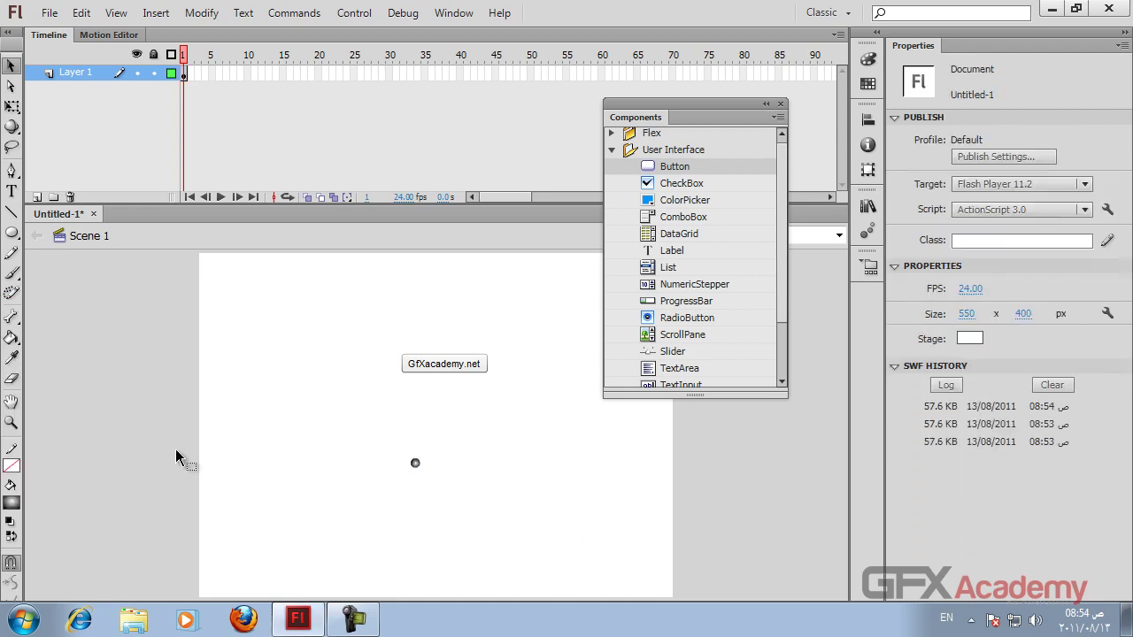
Fill the small circle below the button with solid dark grey.
left_click_drag(371, 435, 425, 469)
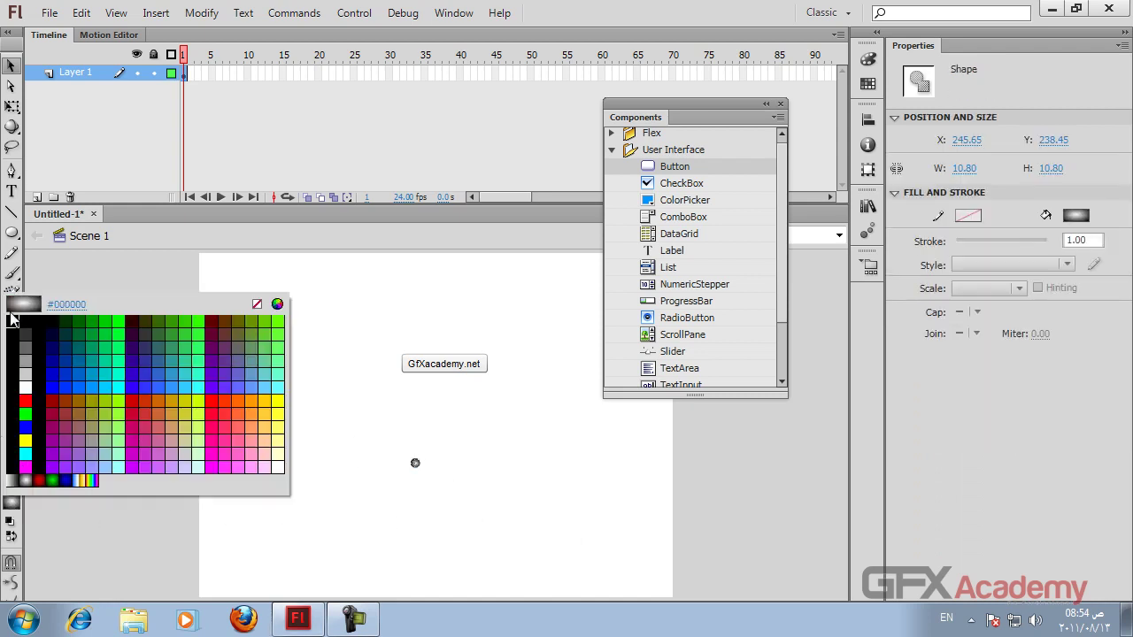
left_click(11, 502)
left_click(32, 347)
left_click(367, 445)
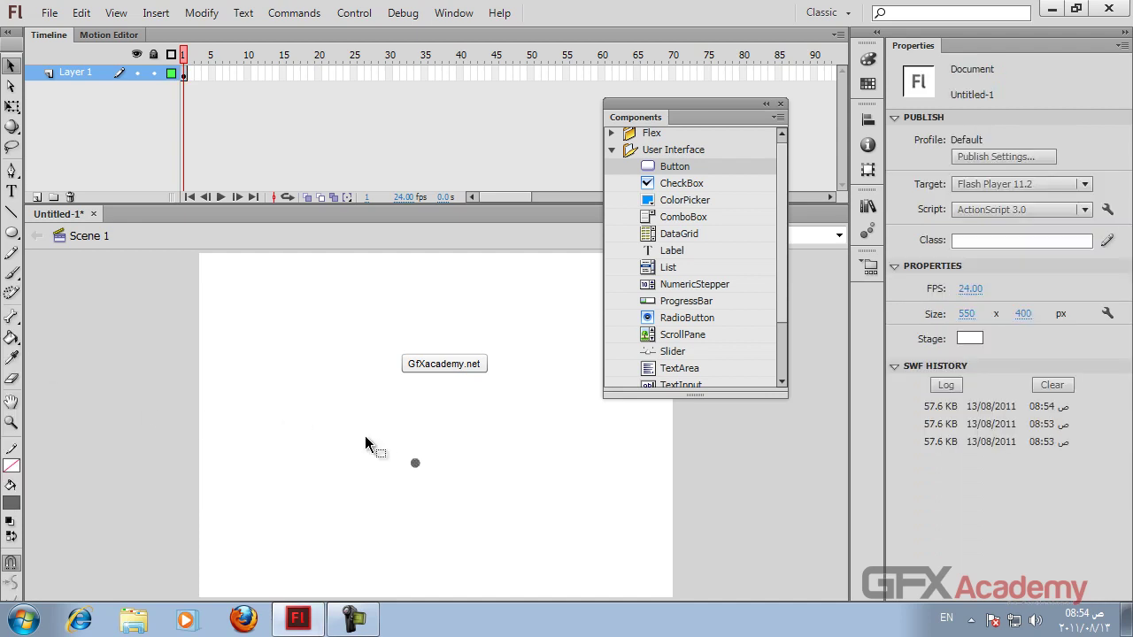
Start converting the grey circle to a movie clip symbol, leave 9-slice scaling guides off, and name it Icon.
left_click_drag(377, 448, 453, 487)
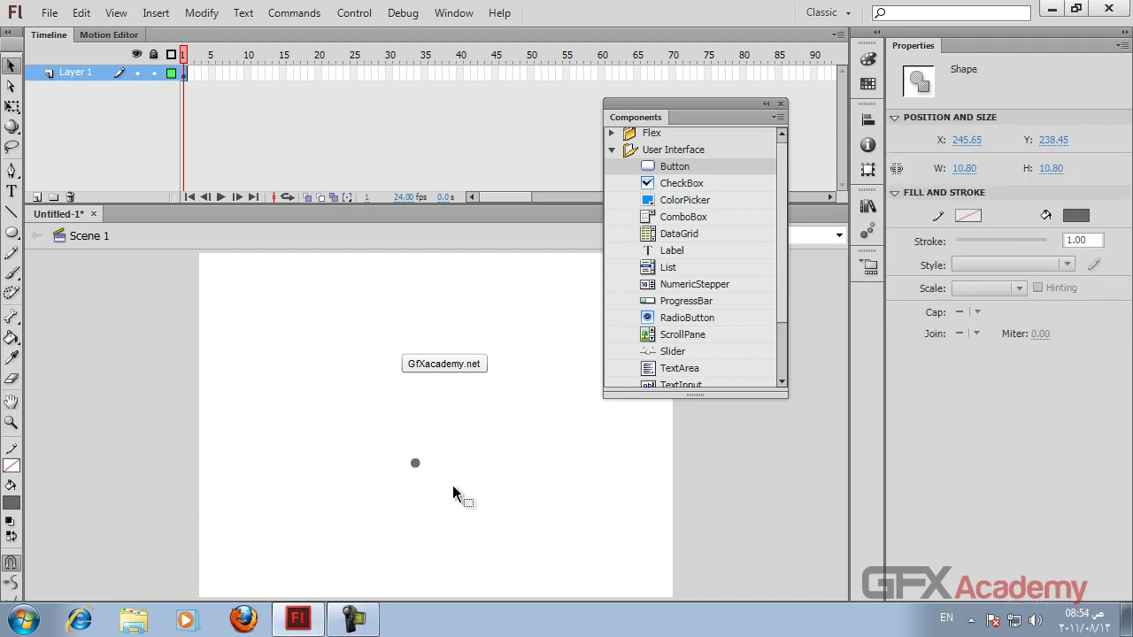
key("F8")
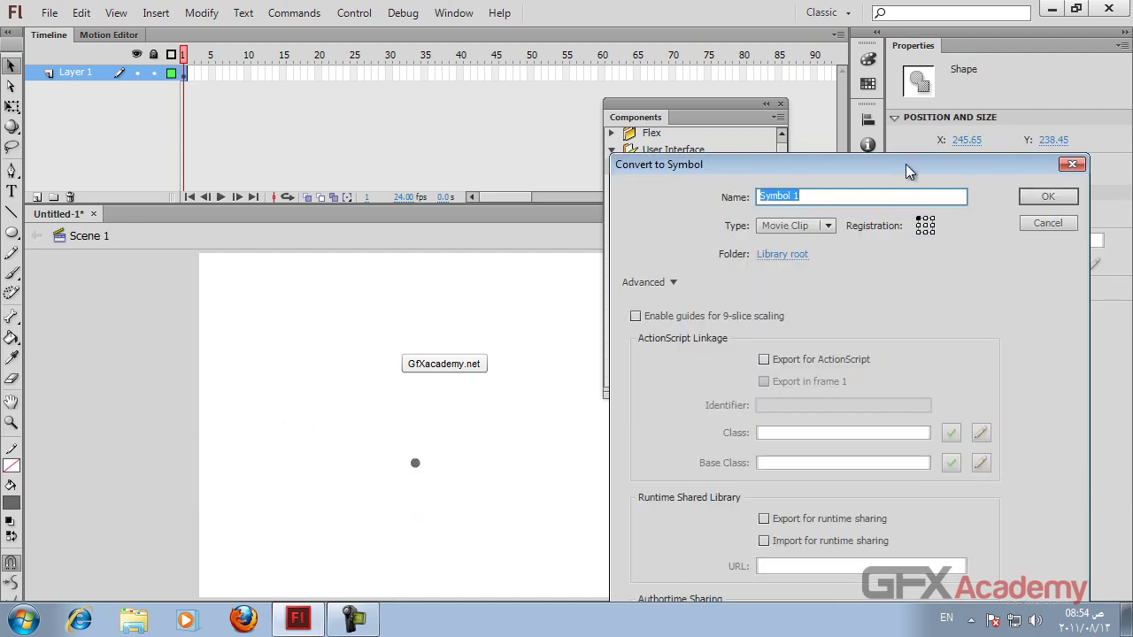
left_click_drag(909, 171, 789, 129)
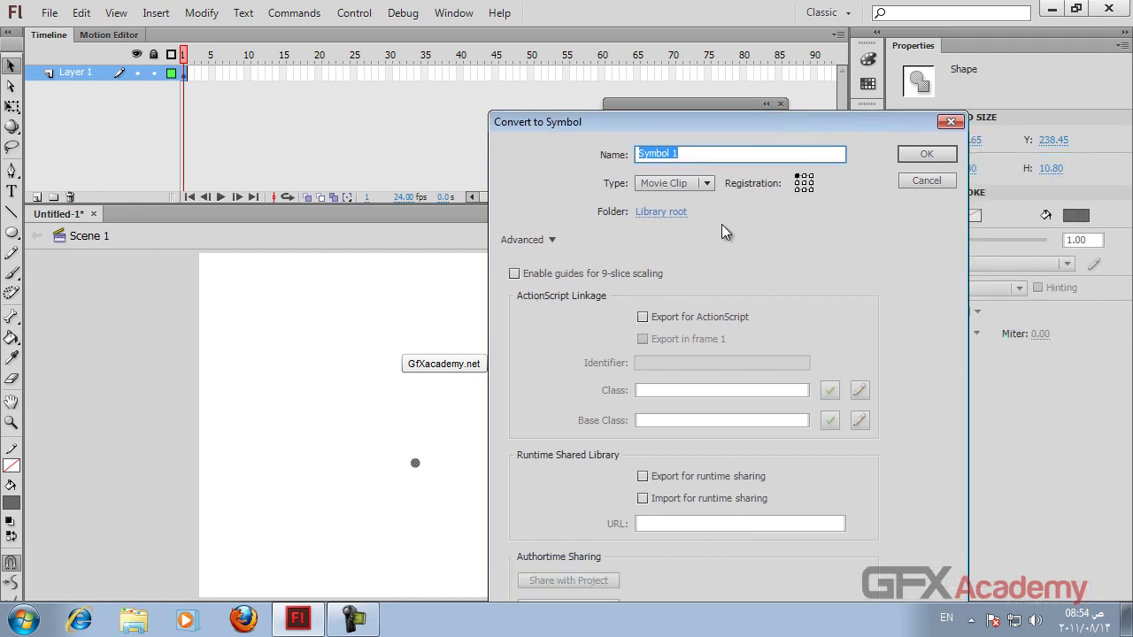
left_click(514, 274)
left_click(514, 274)
left_click(515, 274)
left_click(514, 274)
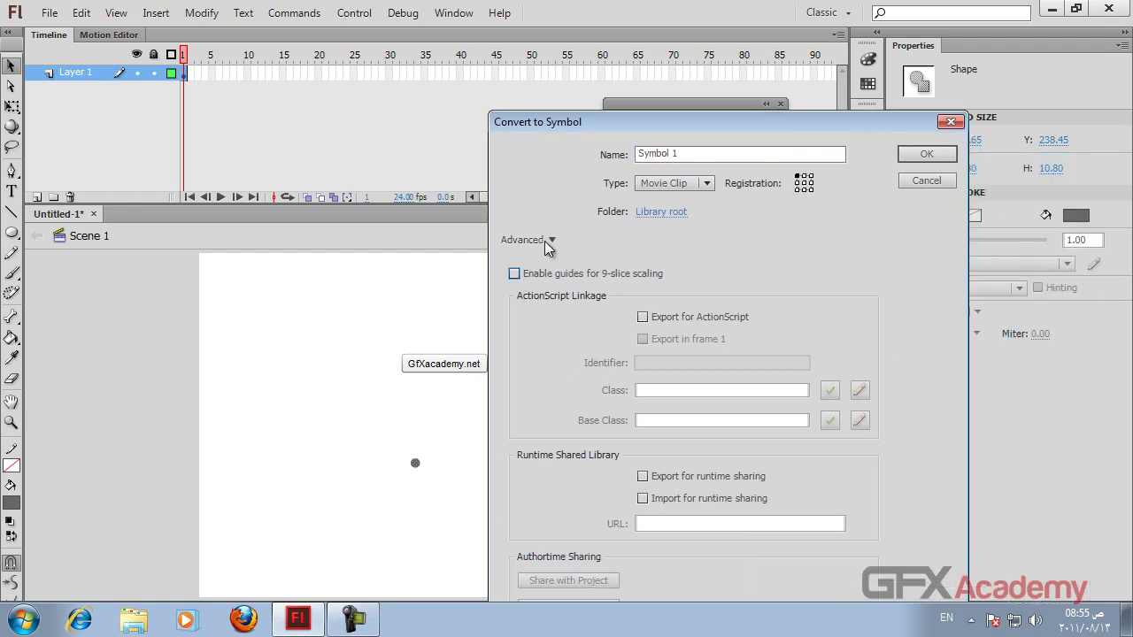
left_click(550, 240)
left_click_drag(588, 154, 531, 153)
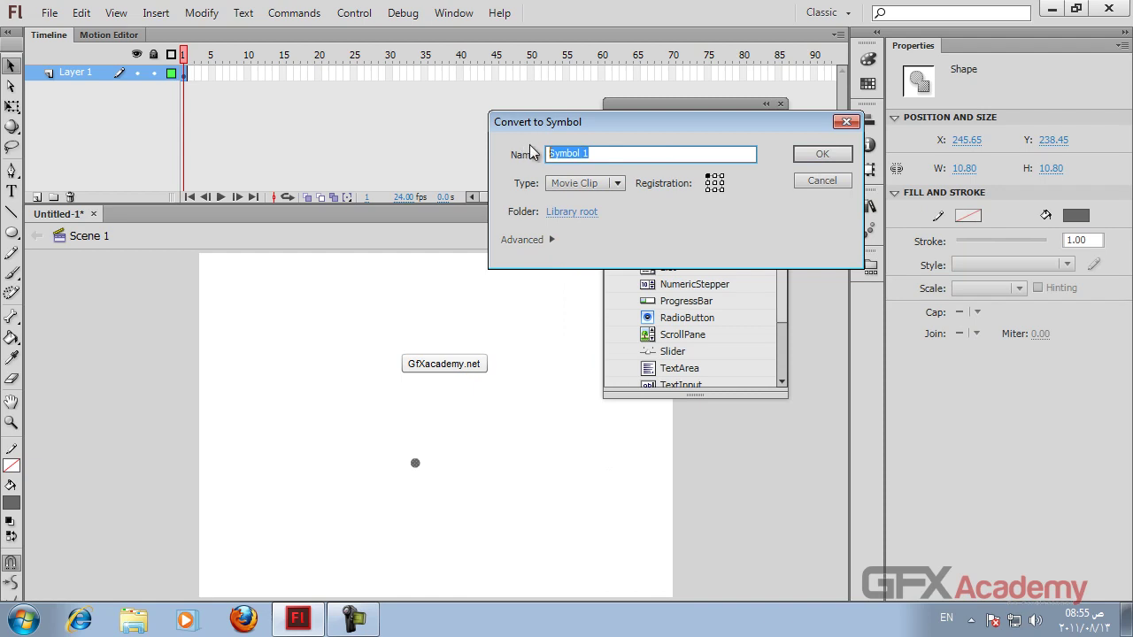
type("O")
Export the Icon movie clip for ActionScript in frame 1 with the class Icon, and create the symbol with an automatically generated class.
left_click(548, 240)
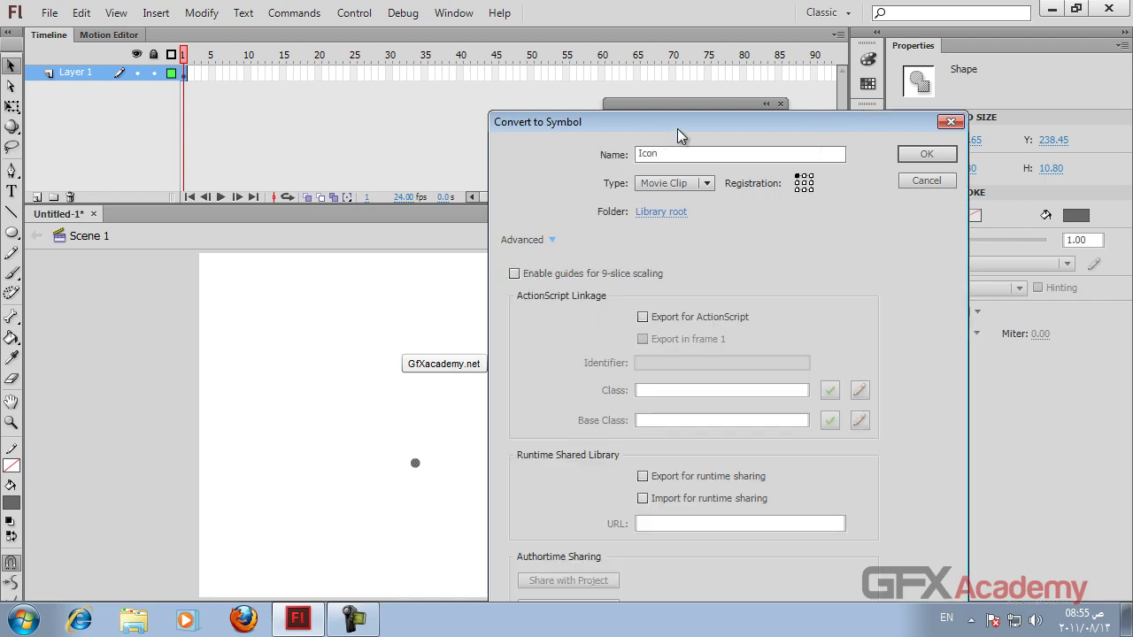
left_click_drag(666, 126, 396, 66)
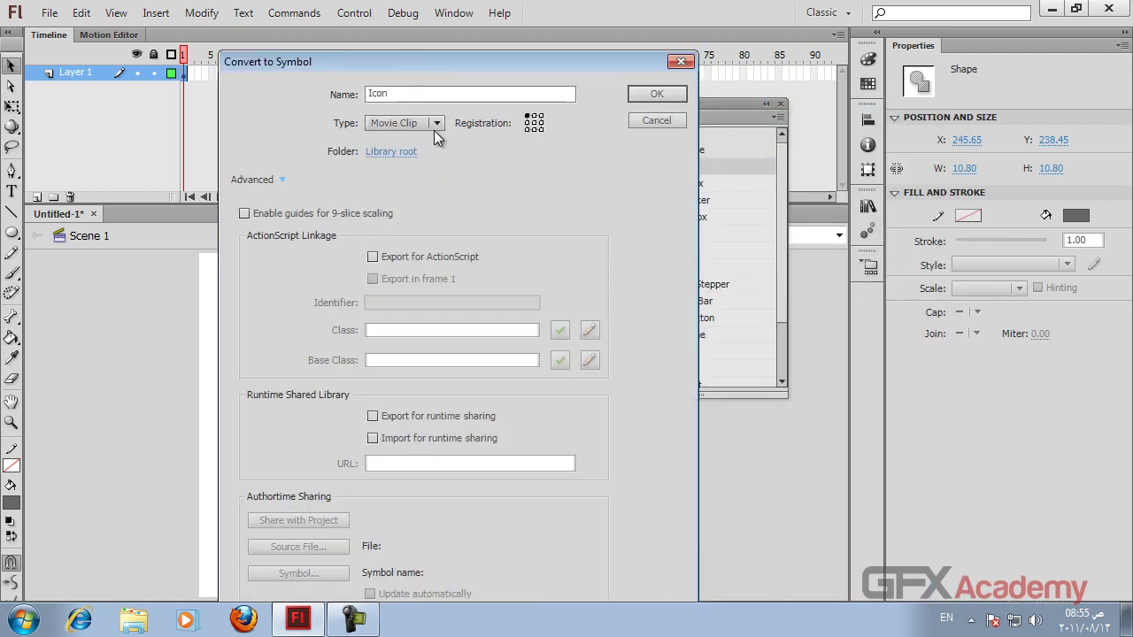
left_click(437, 126)
left_click(437, 126)
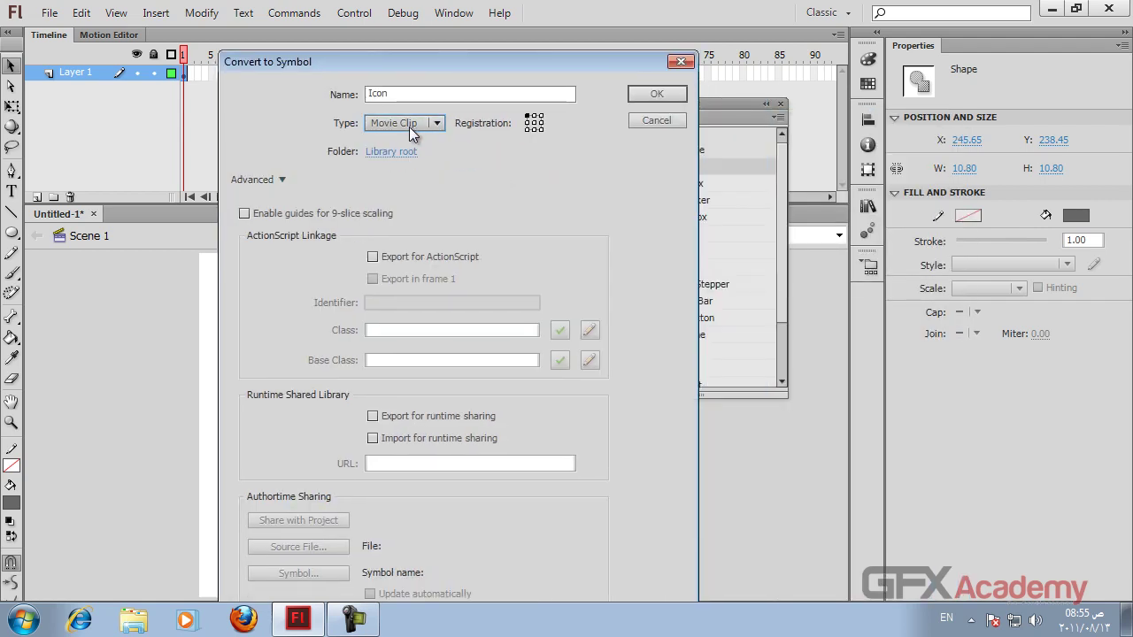
left_click(373, 257)
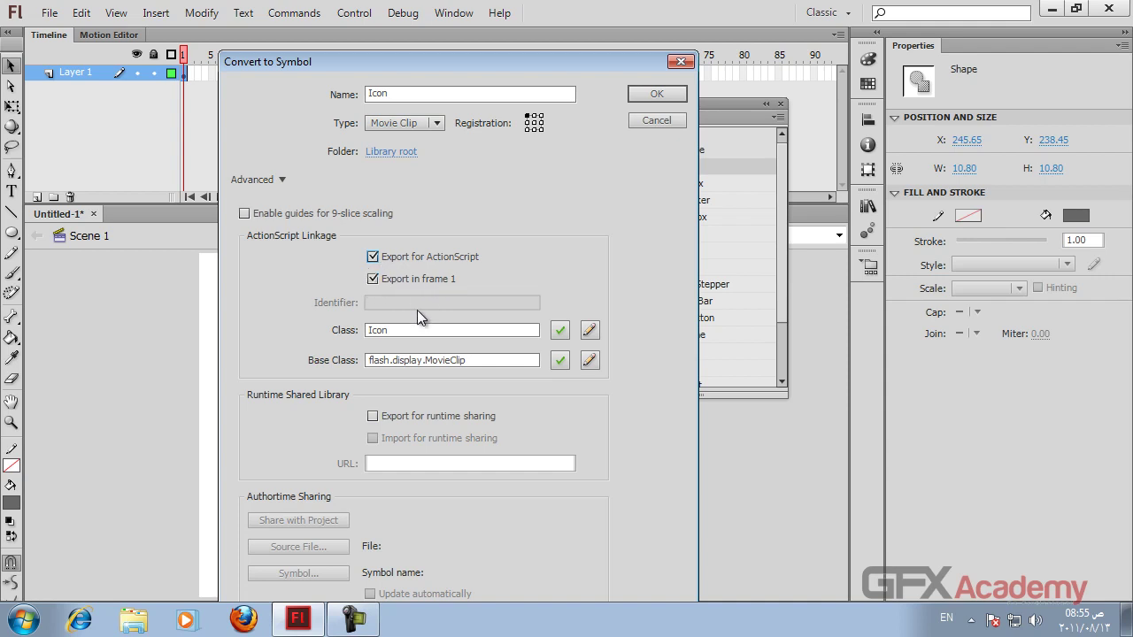
left_click_drag(430, 331, 341, 329)
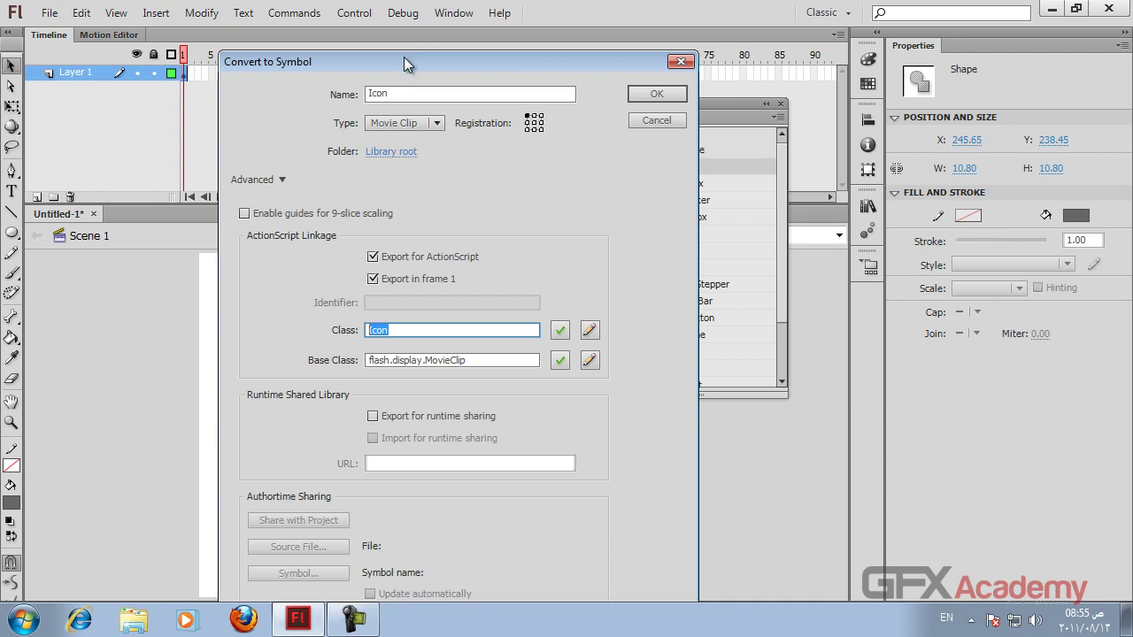
left_click_drag(410, 62, 539, 100)
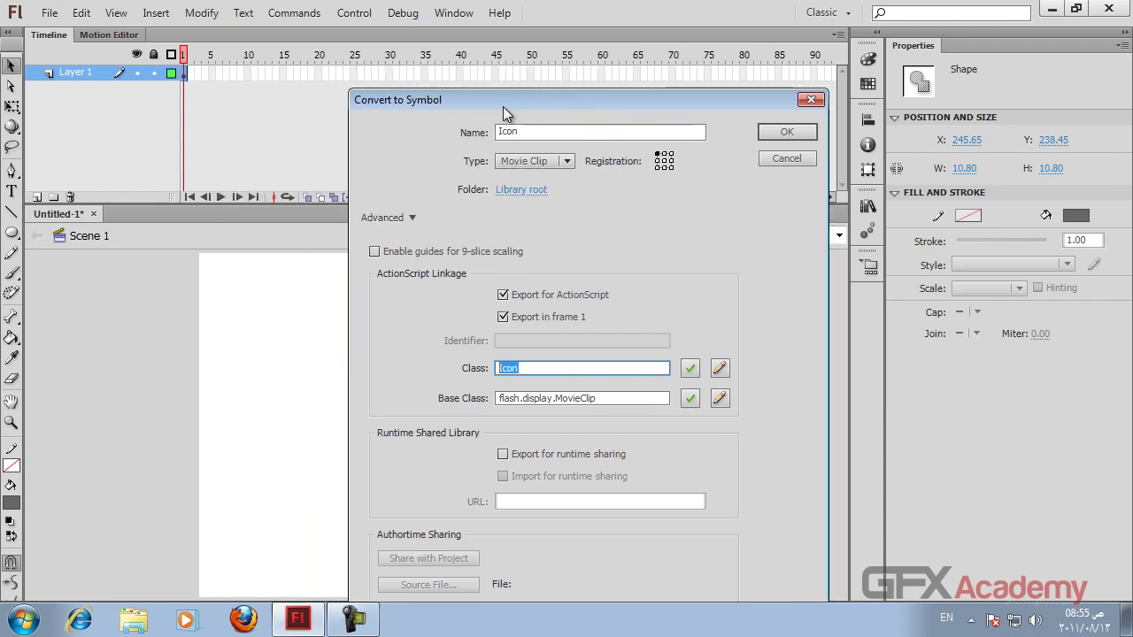
left_click_drag(503, 103, 433, 76)
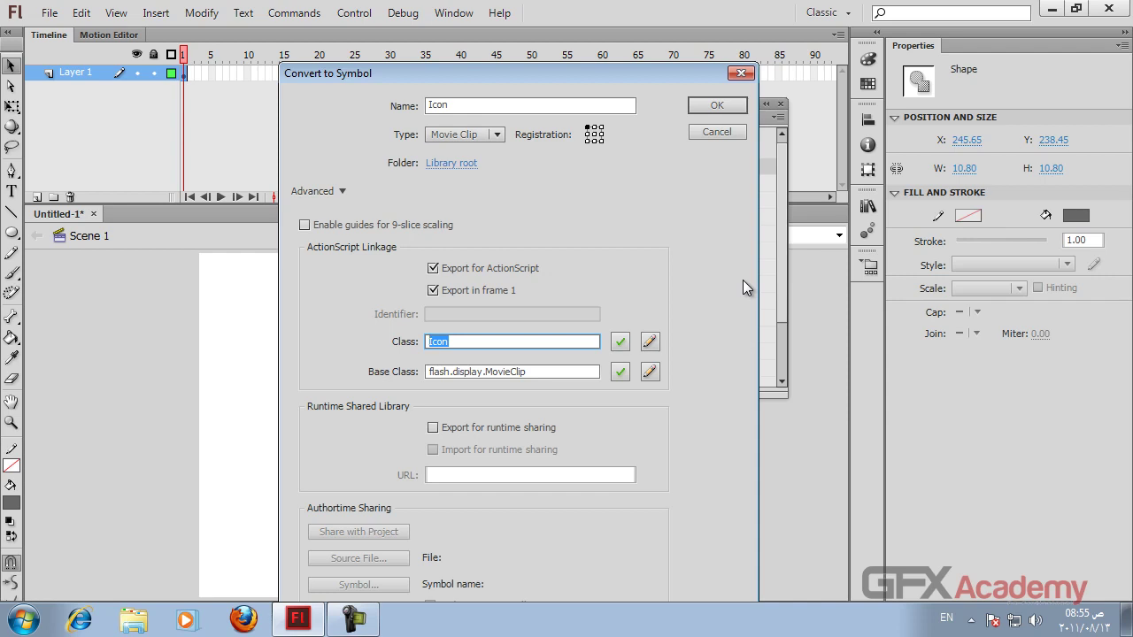
left_click(693, 108)
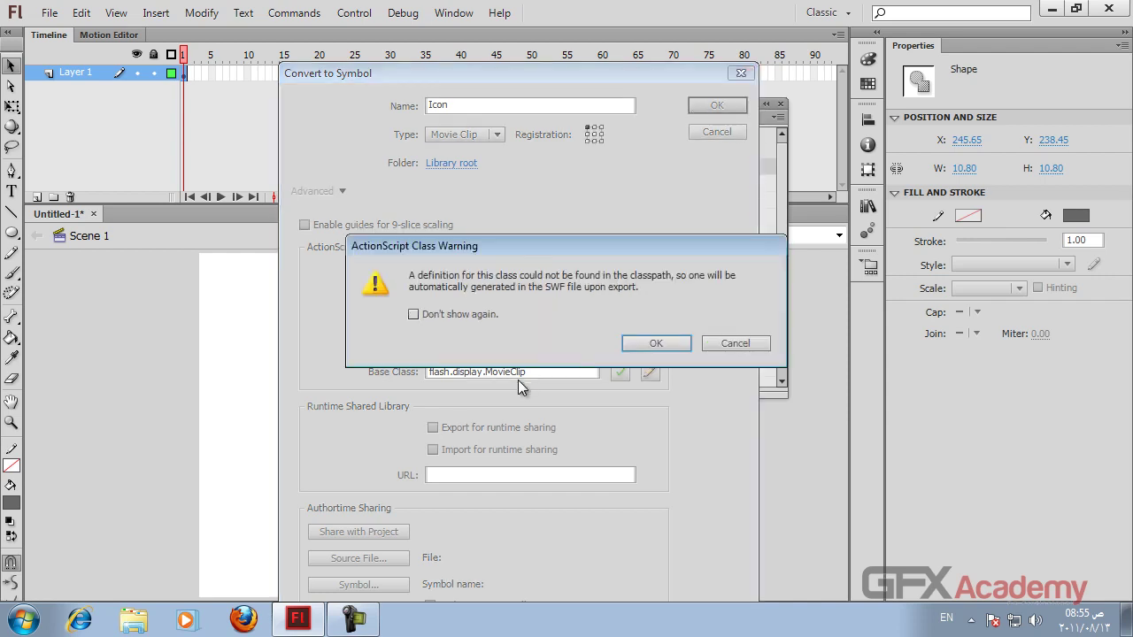
left_click(675, 344)
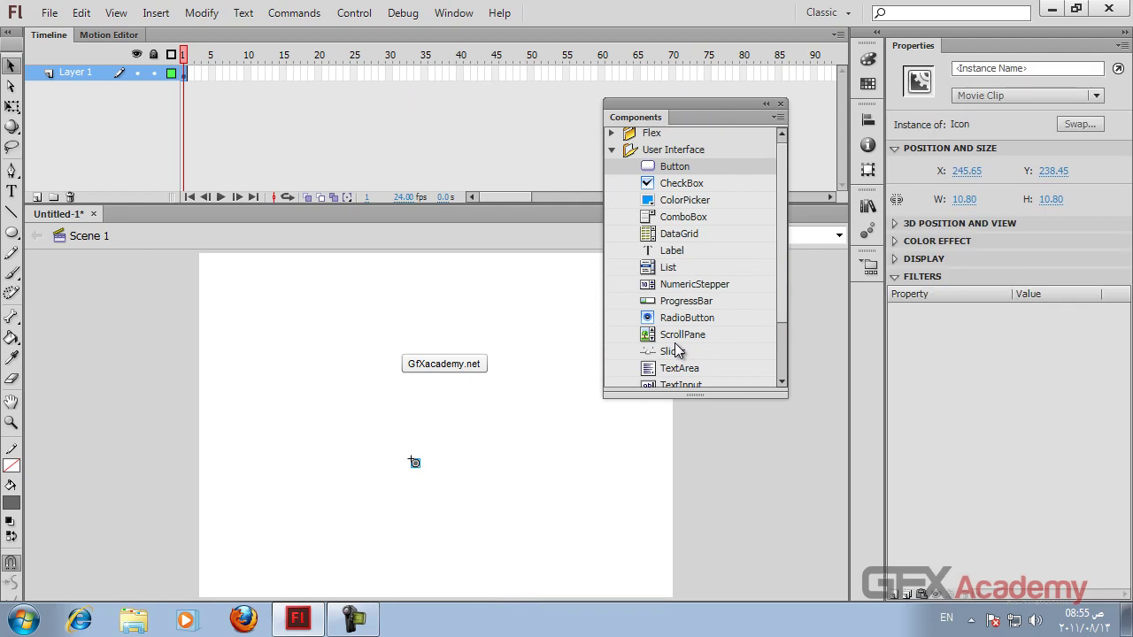
Delete the Icon instance from the stage and remove FlexComponentBase from the library.
left_click_drag(680, 289, 370, 522)
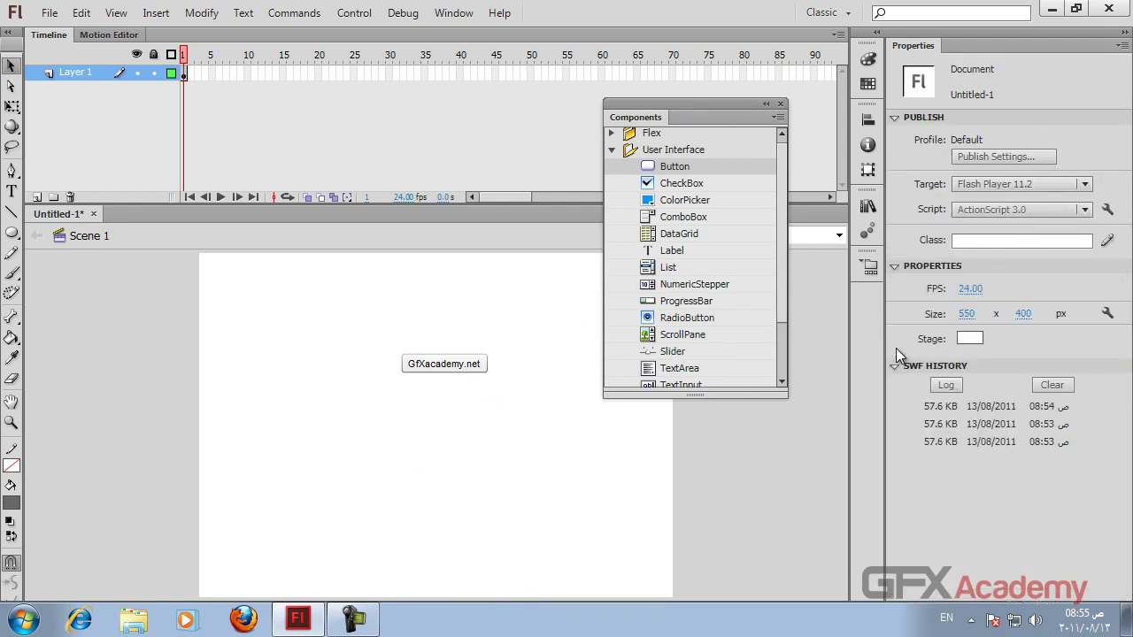
left_click(872, 209)
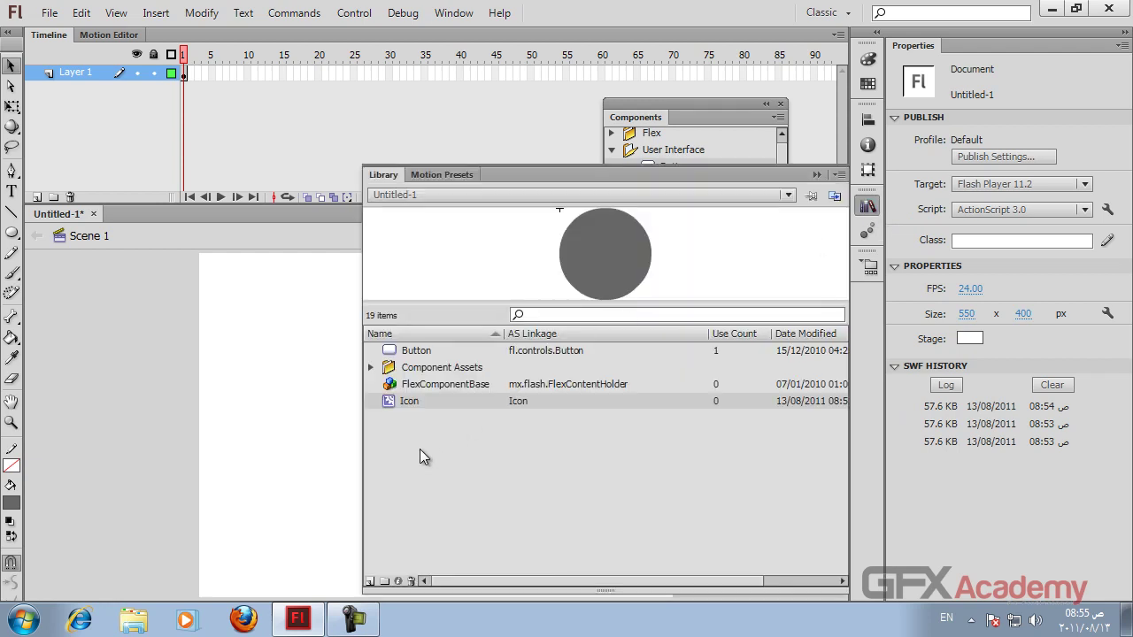
left_click(405, 386)
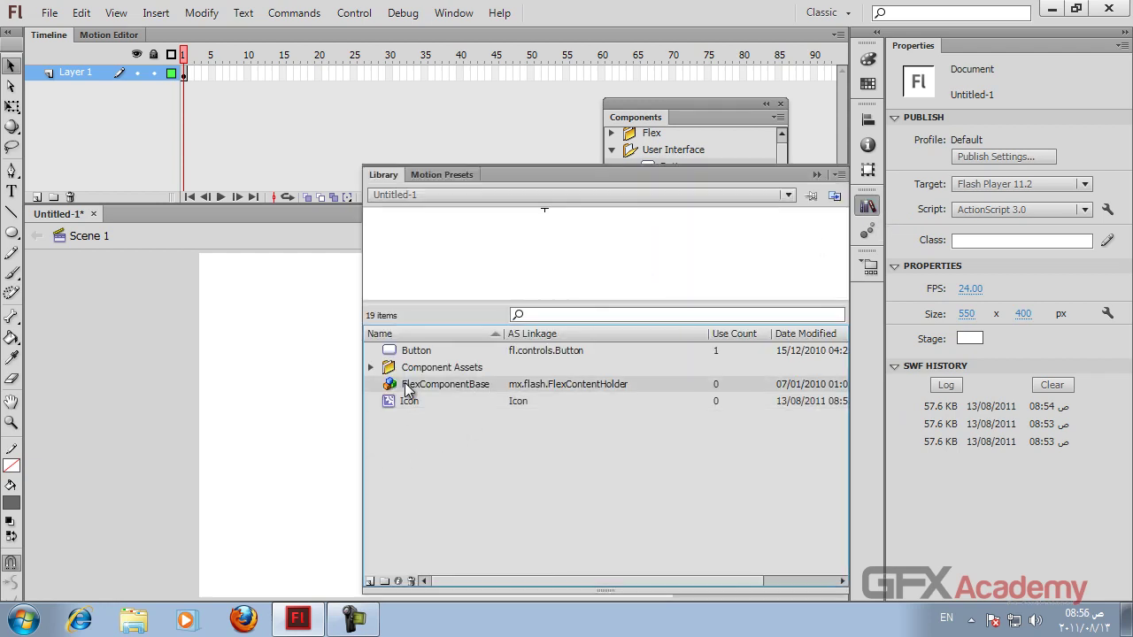
key("Delete")
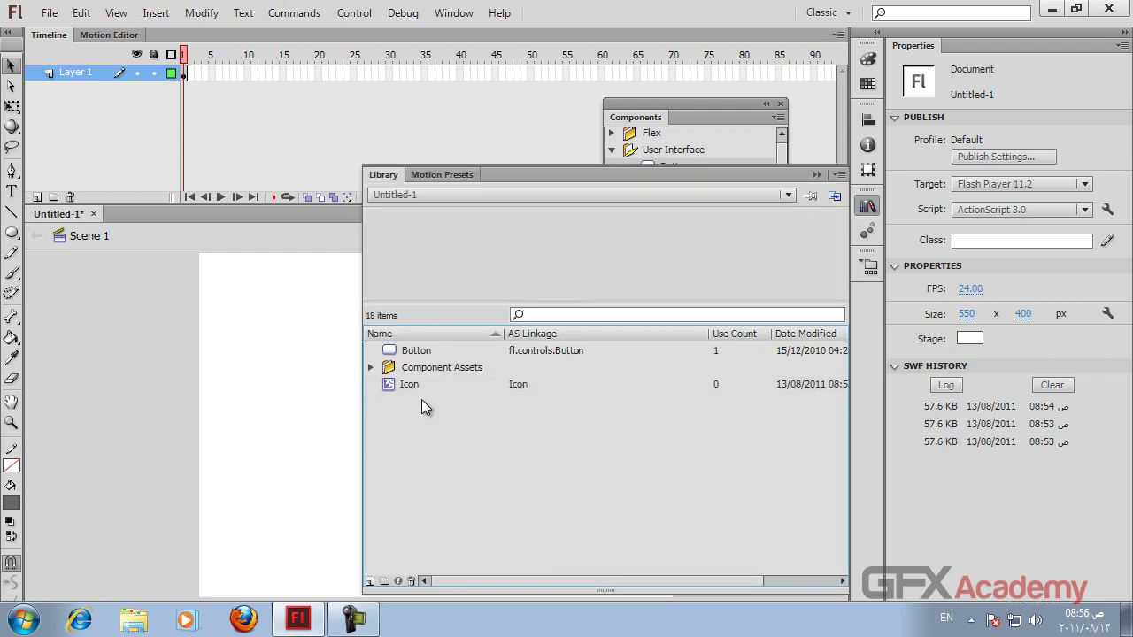
Examine the library's Component Assets folder and the AS linkage of the Button and Icon items.
left_click(372, 368)
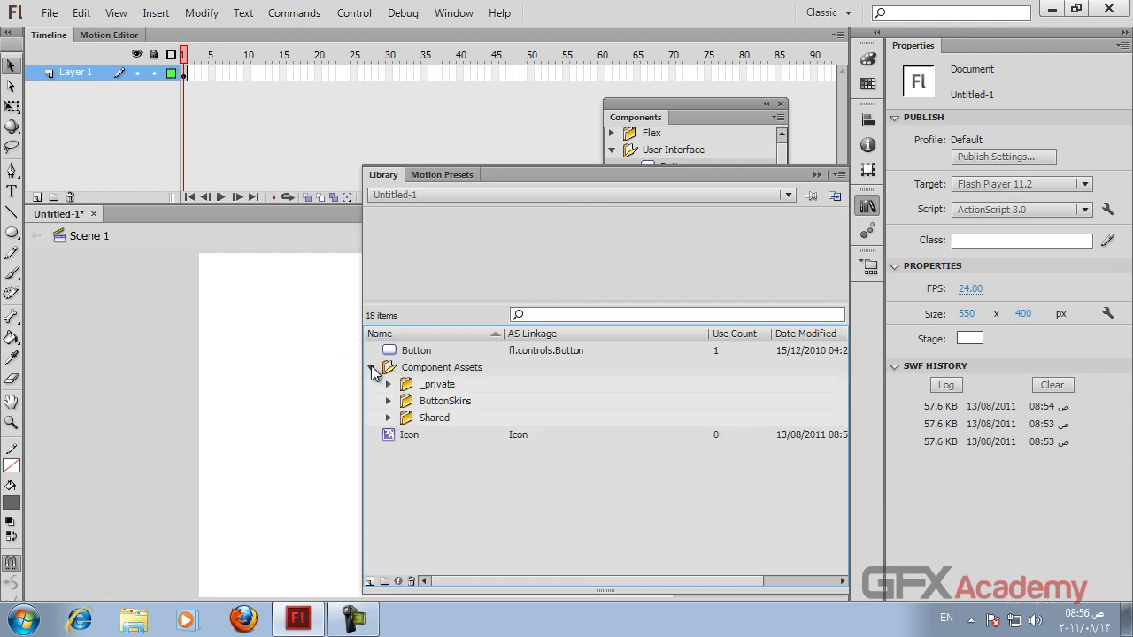
left_click(372, 367)
left_click(414, 354)
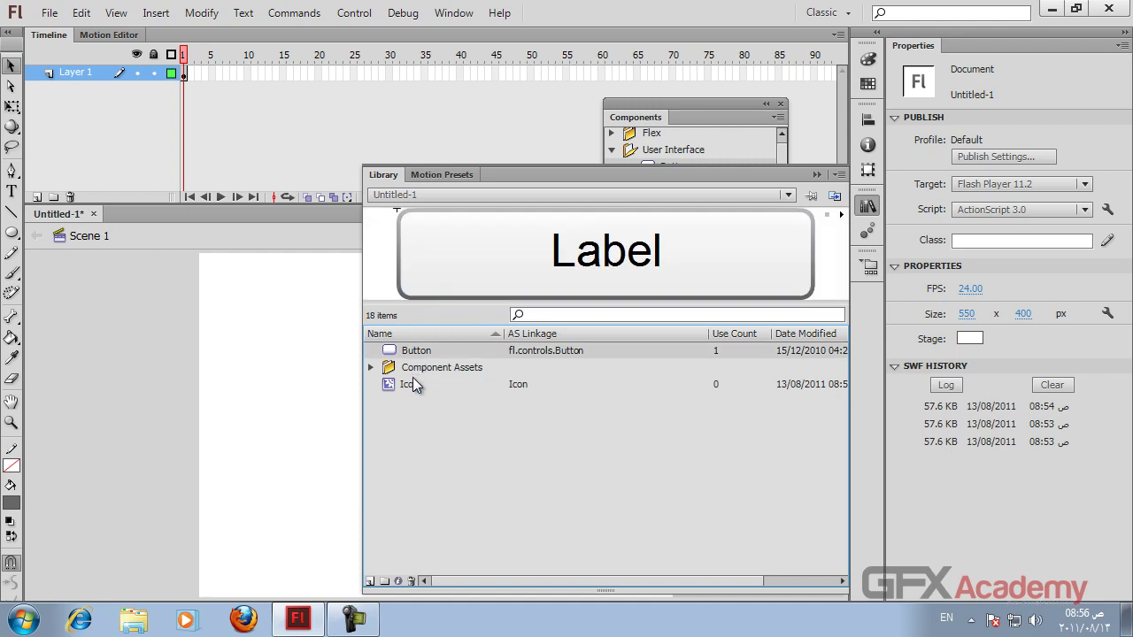
left_click(409, 383)
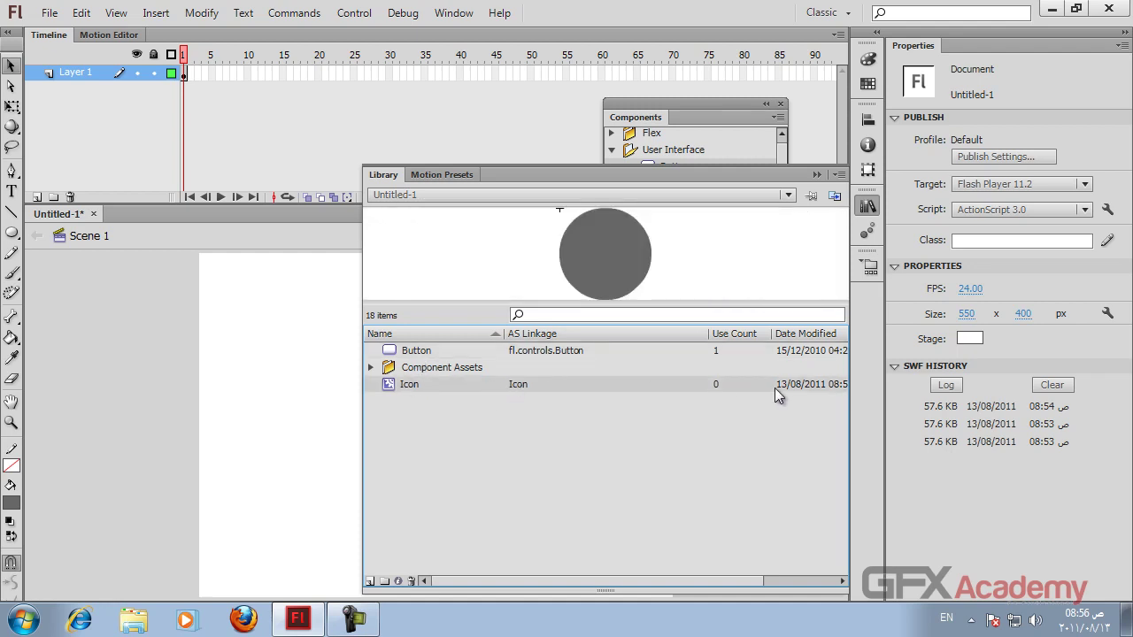
left_click(529, 337)
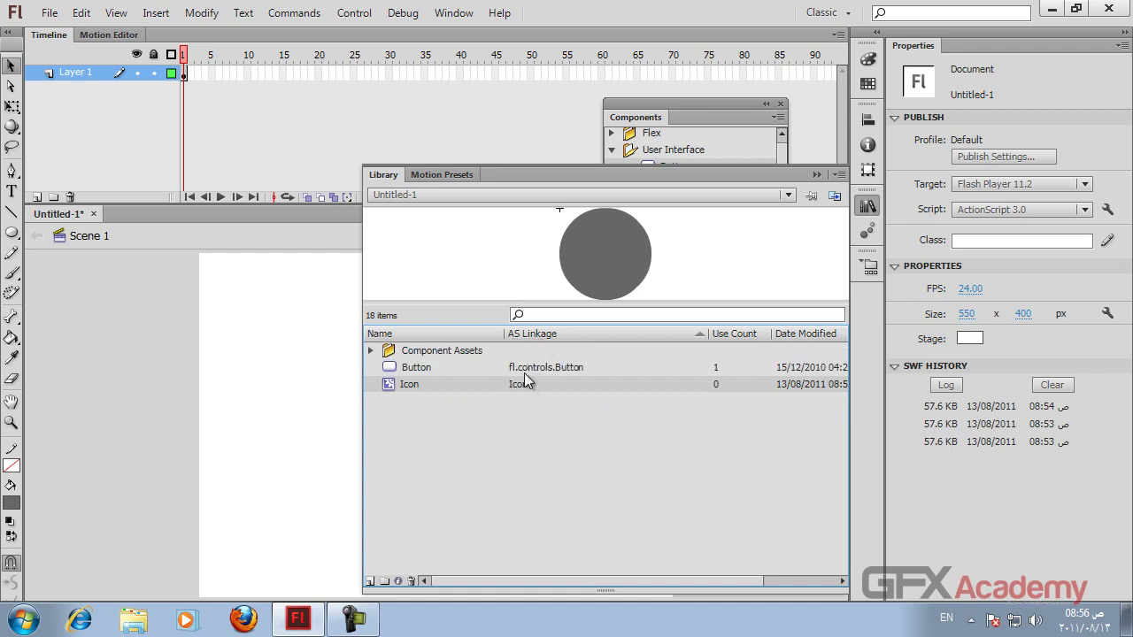
left_click(524, 370)
left_click(527, 389)
left_click(531, 371)
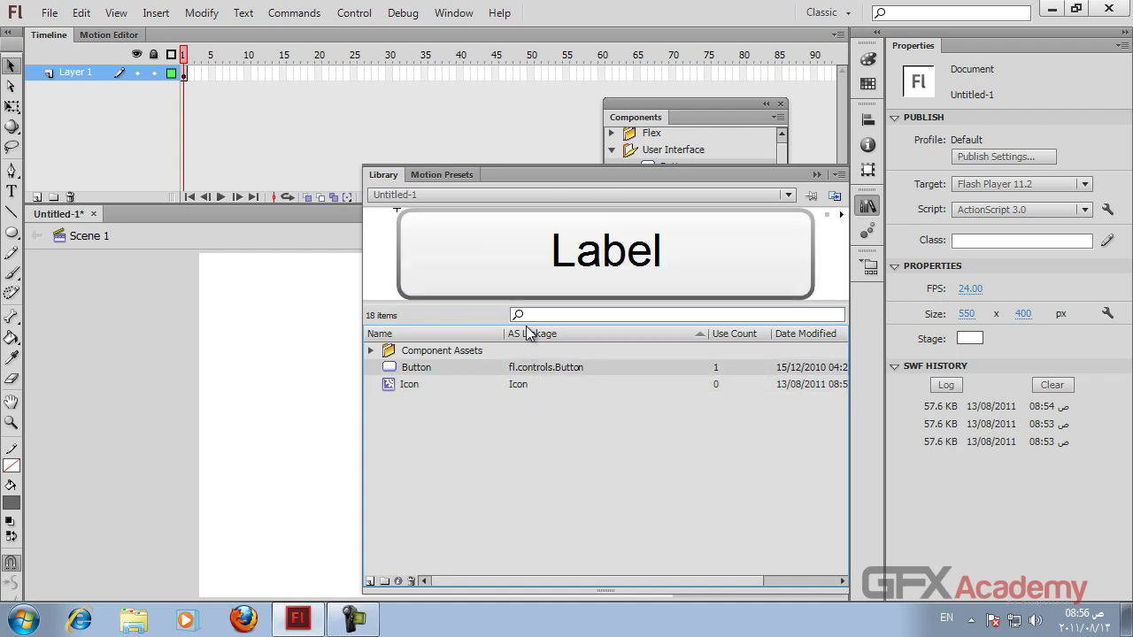
left_click(528, 388)
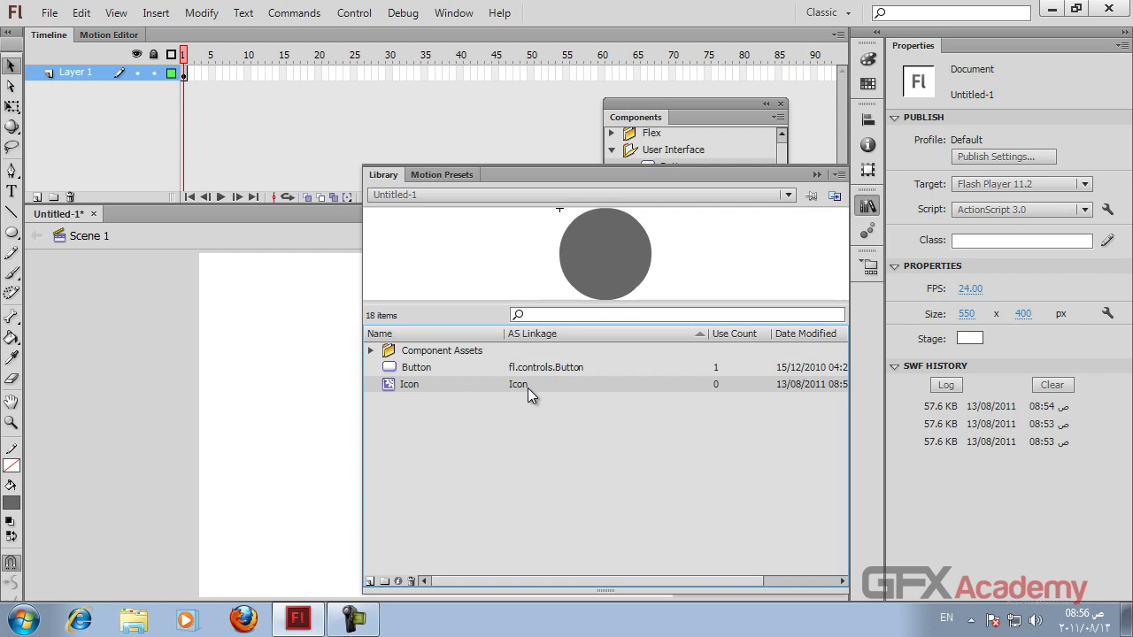
left_click_drag(528, 387, 352, 413)
key("ctrl+l")
Move the GfXacademy.net button toward the stage's upper-left corner, at about X 71, Y 60.
left_click_drag(731, 107, 747, 141)
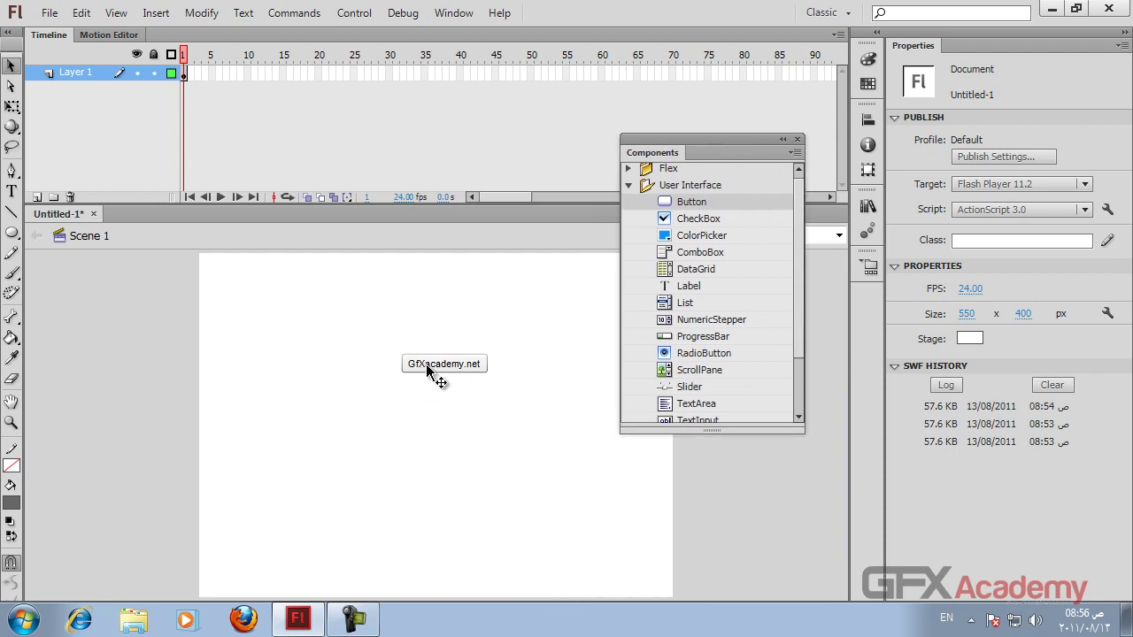
left_click_drag(416, 366, 303, 318)
Add a new layer named AS3..0 above Layer 1 and rename Layer 1 as Buttons.
left_click(36, 196)
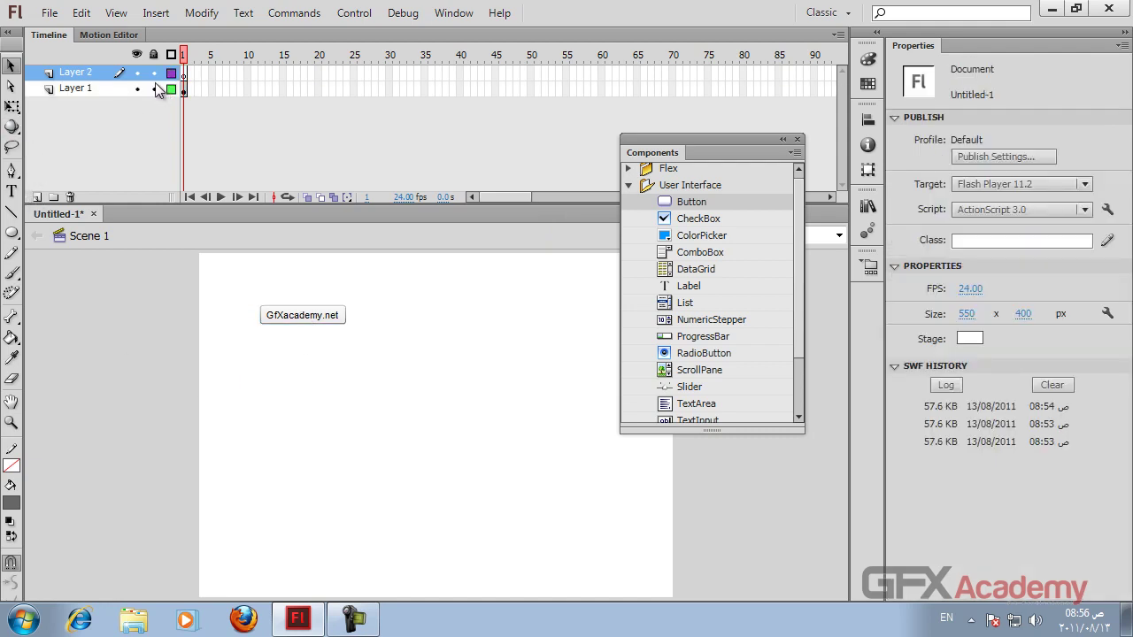
double_click(62, 74)
type("AS3..0")
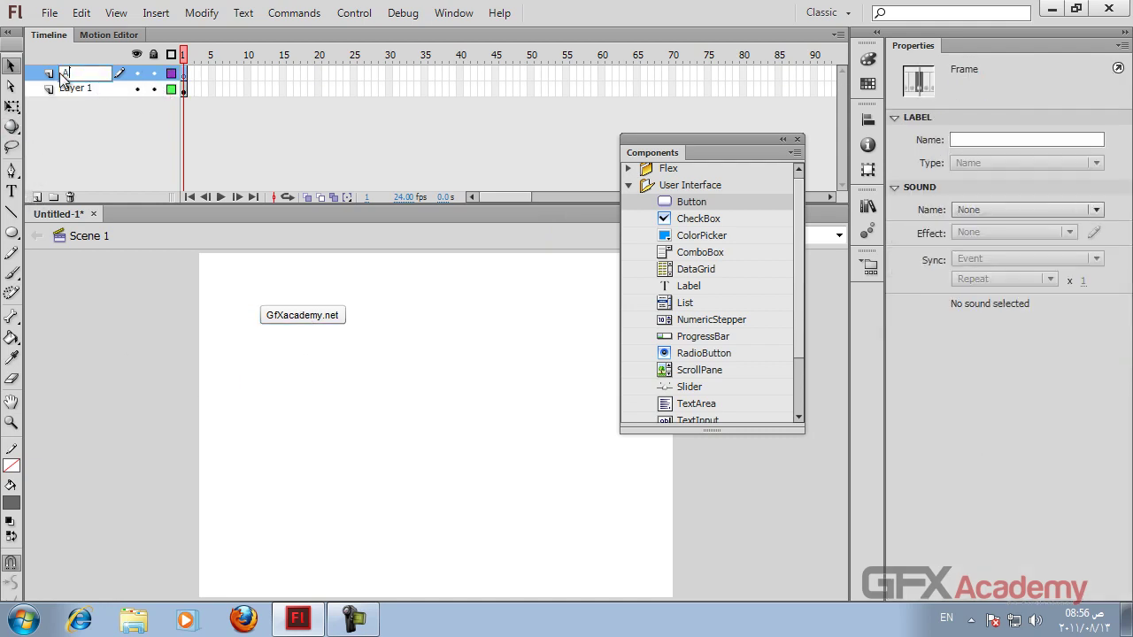
key("Tab")
type("B")
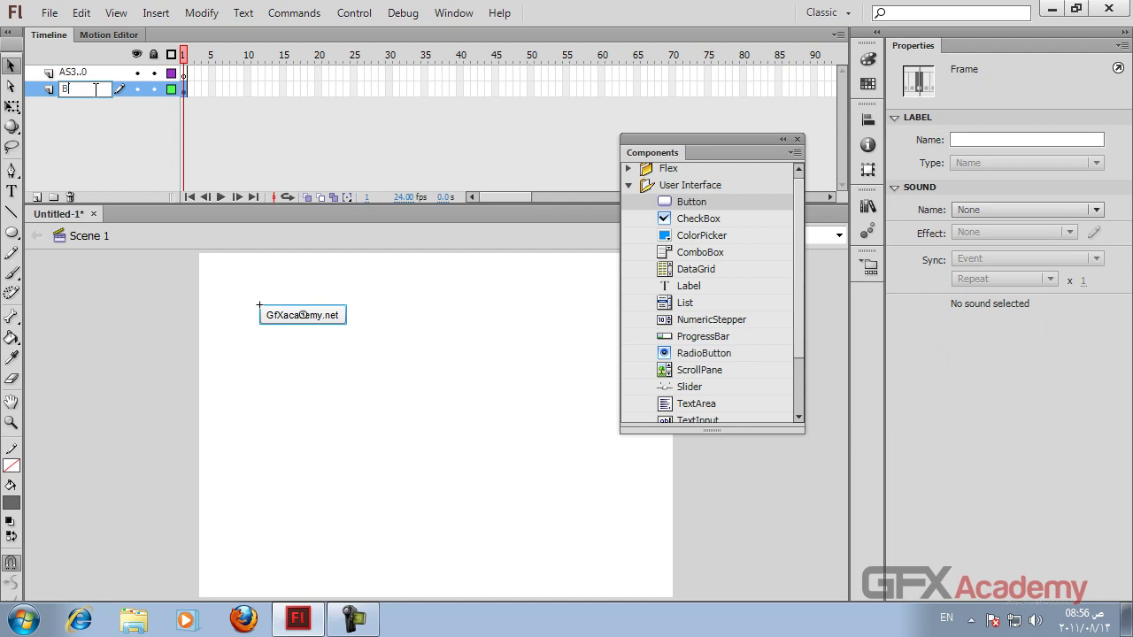
type("uttons")
key("Return")
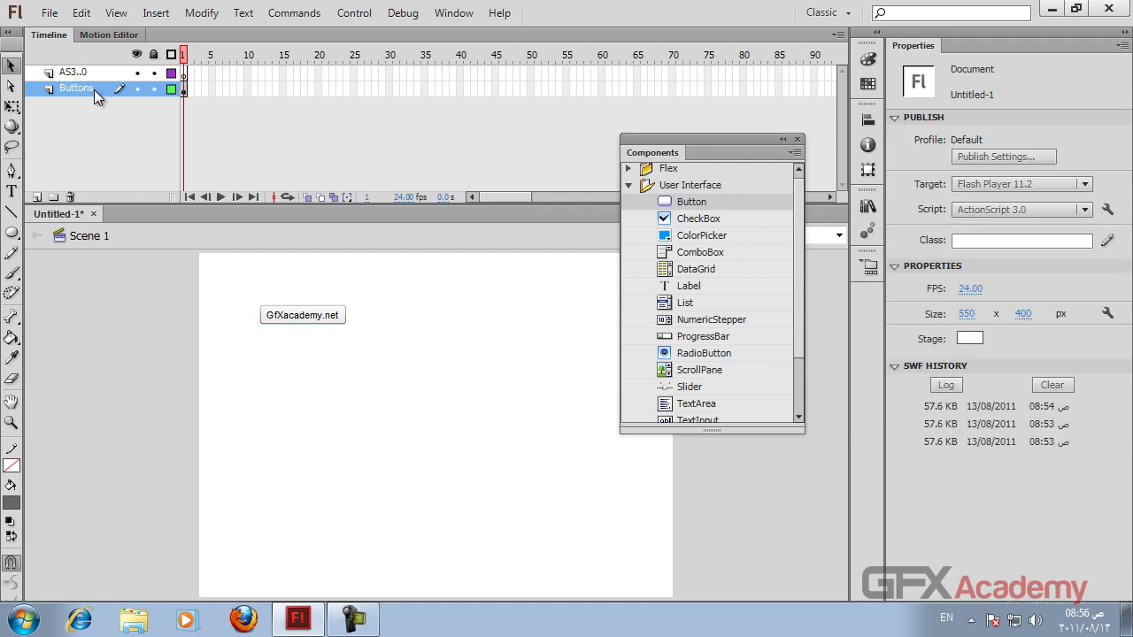
Save the document to the Desktop as Component_button, replacing the existing file.
key("ctrl+s")
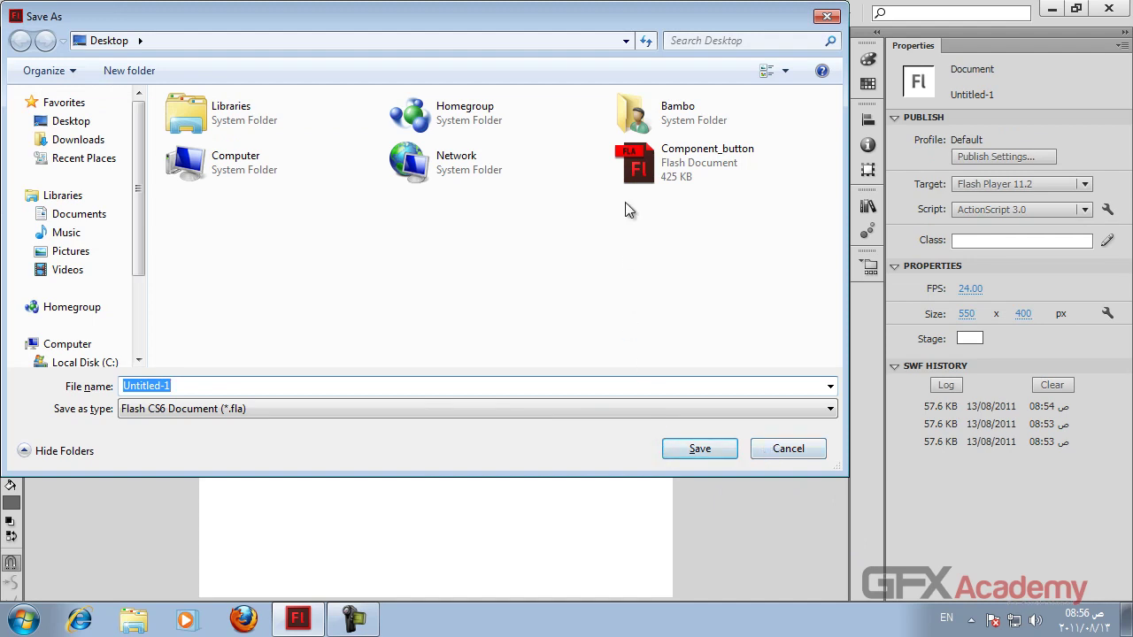
double_click(646, 162)
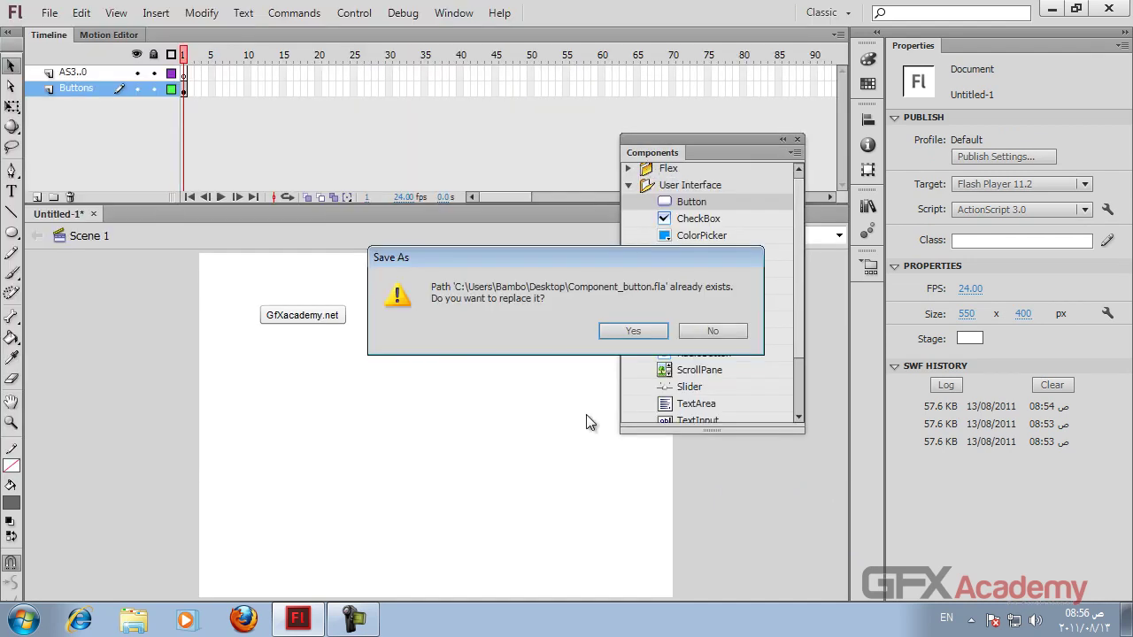
left_click(634, 330)
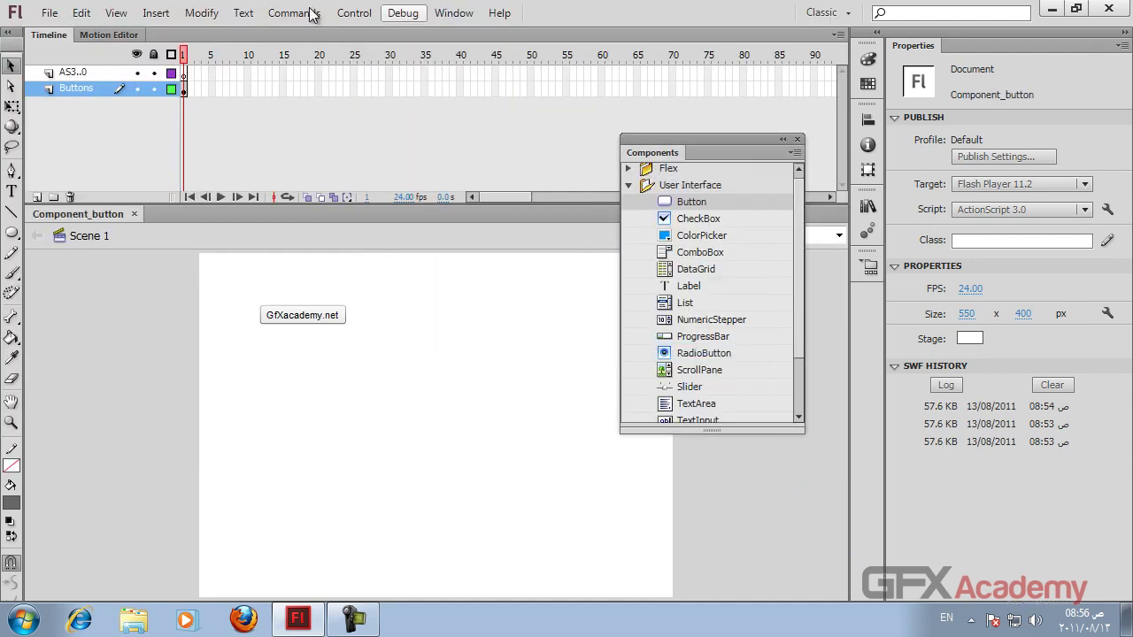
Bring up the Actions editor for frame 1 of the AS3..0 layer and collapse it.
left_click(184, 72)
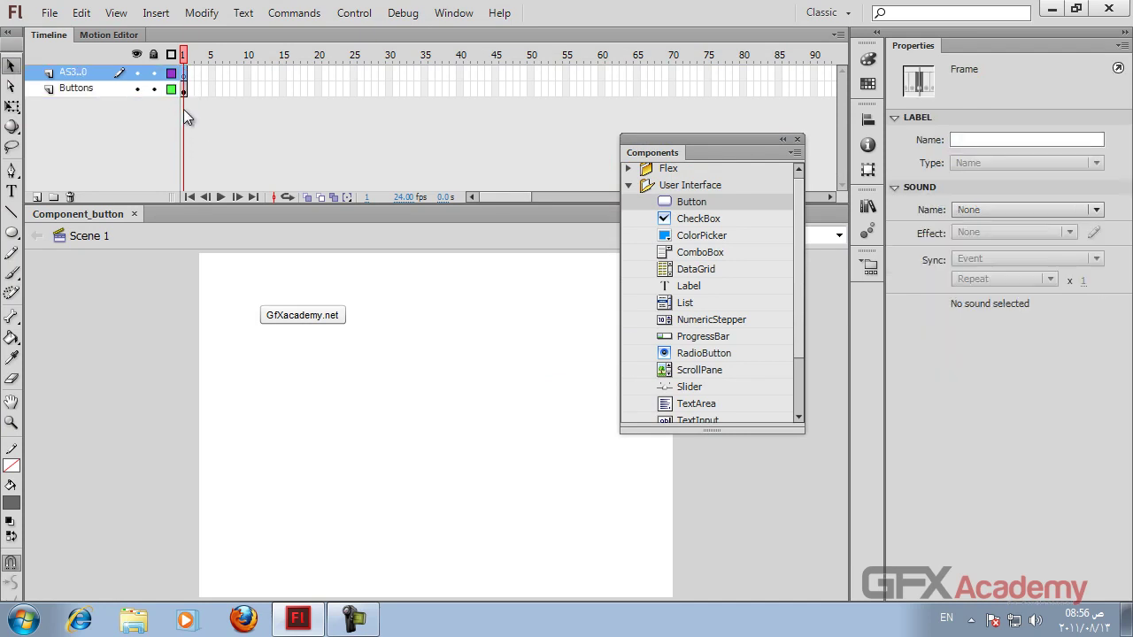
left_click(453, 13)
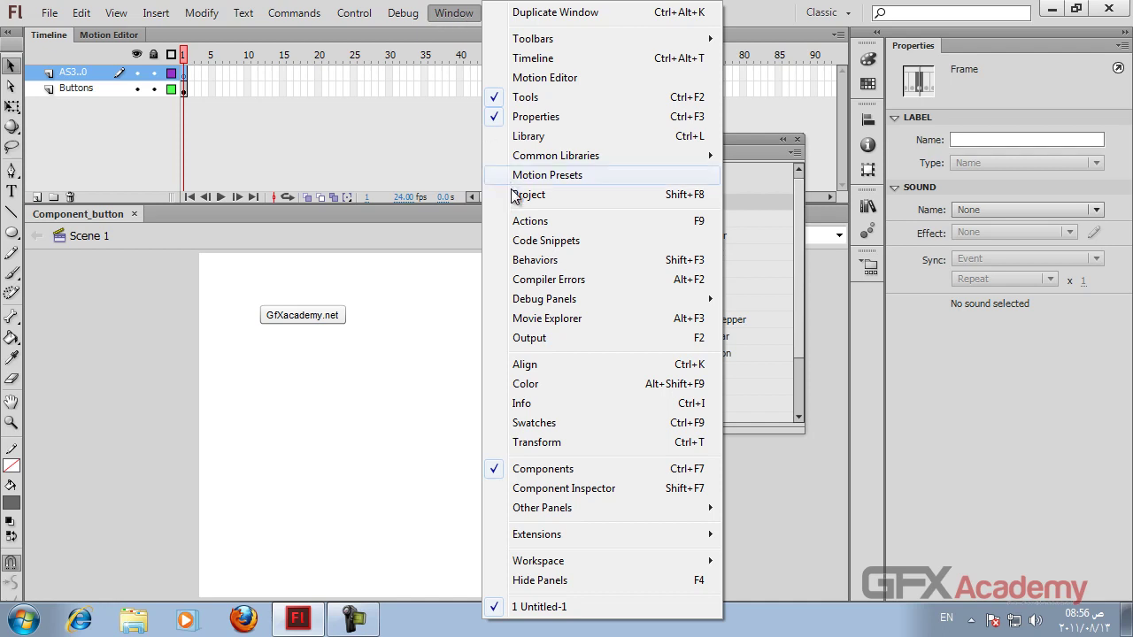
left_click(534, 222)
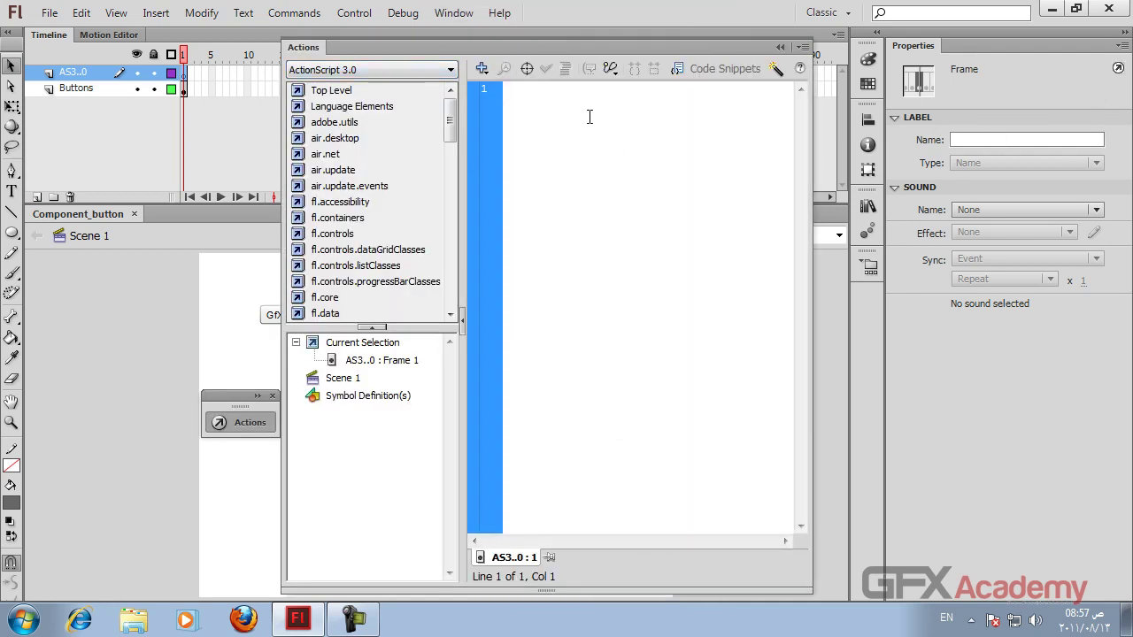
left_click(162, 362)
Give the button on the stage the instance name GFXacademy_btn.
left_click(282, 317)
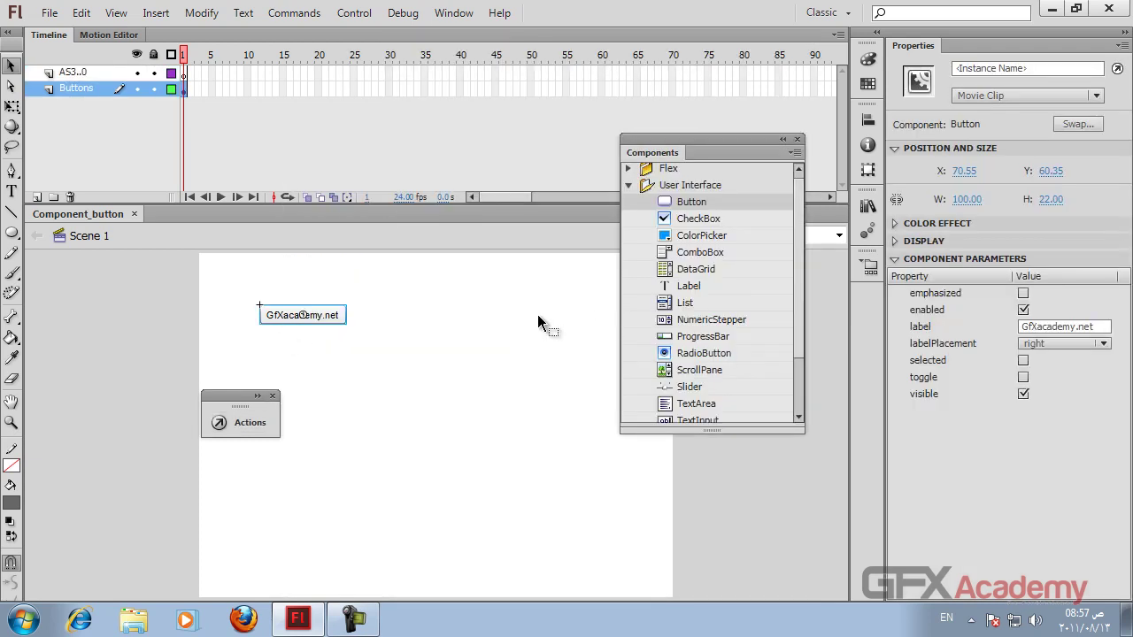
left_click(1013, 69)
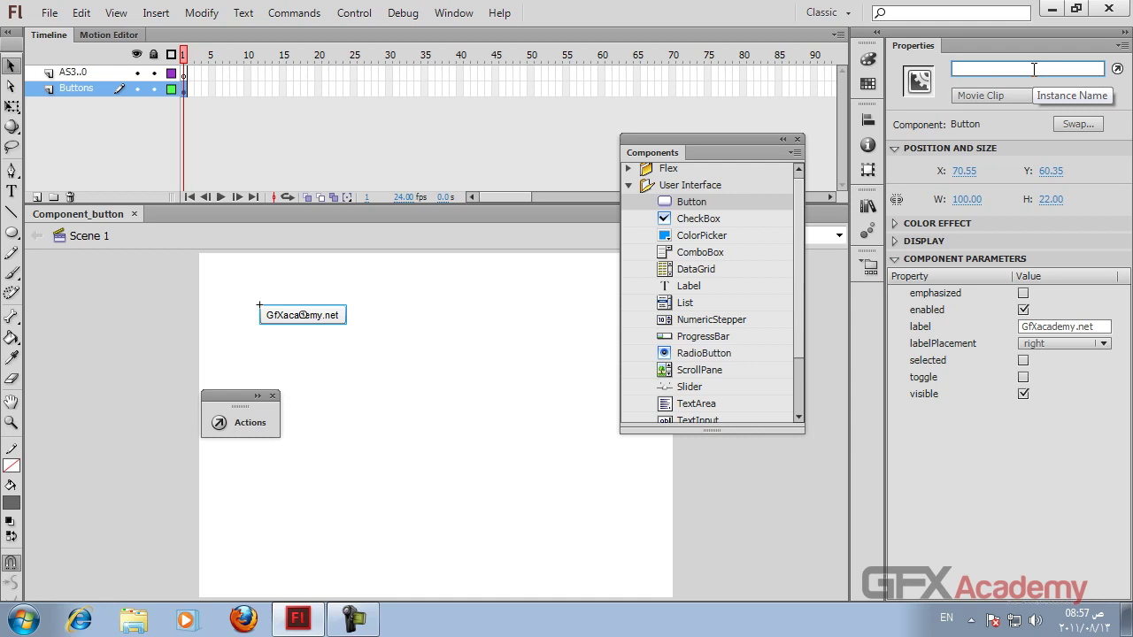
type("GFXacademy_btn")
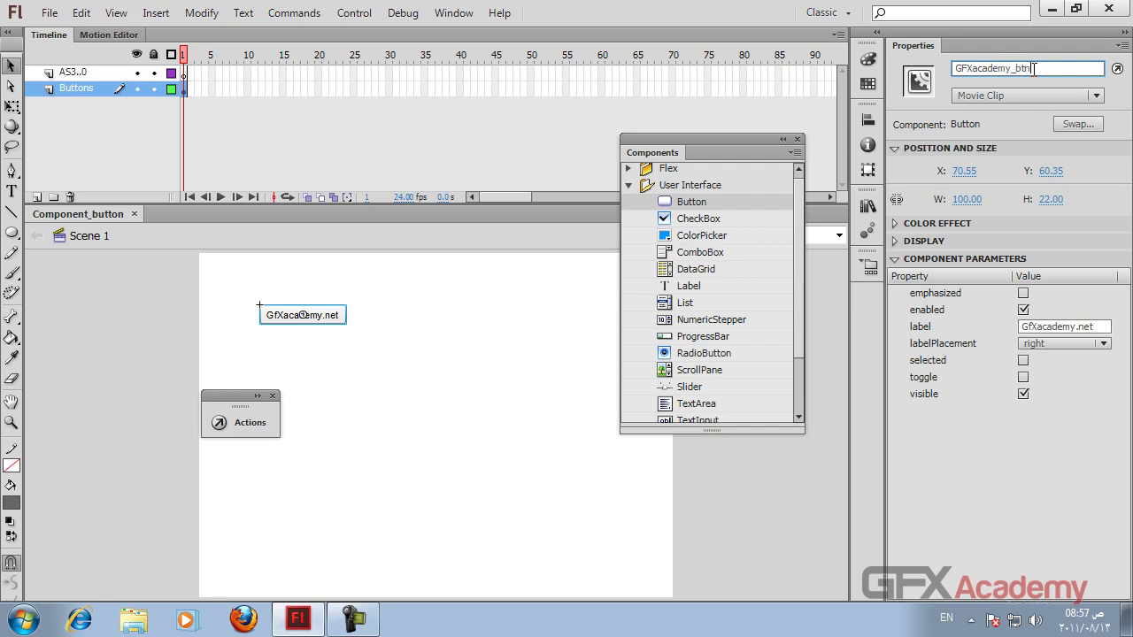
key("Return")
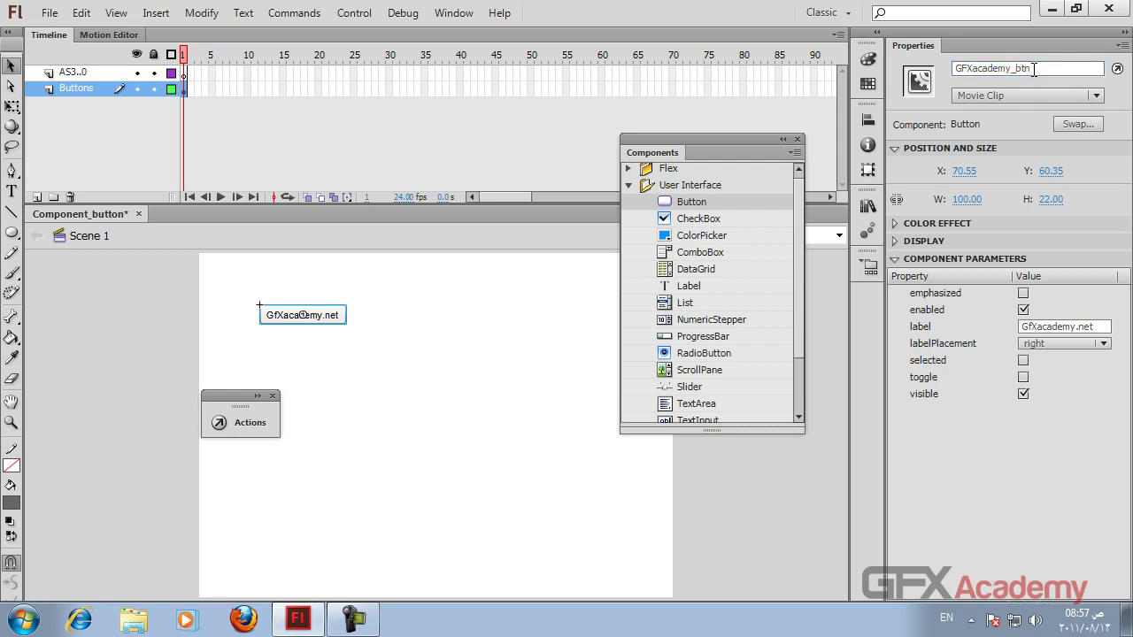
Lock the Buttons layer and copy the instance name GFXacademy_btn into the script of the AS3..0 layer's frame 1.
double_click(1009, 69)
key("ctrl+c")
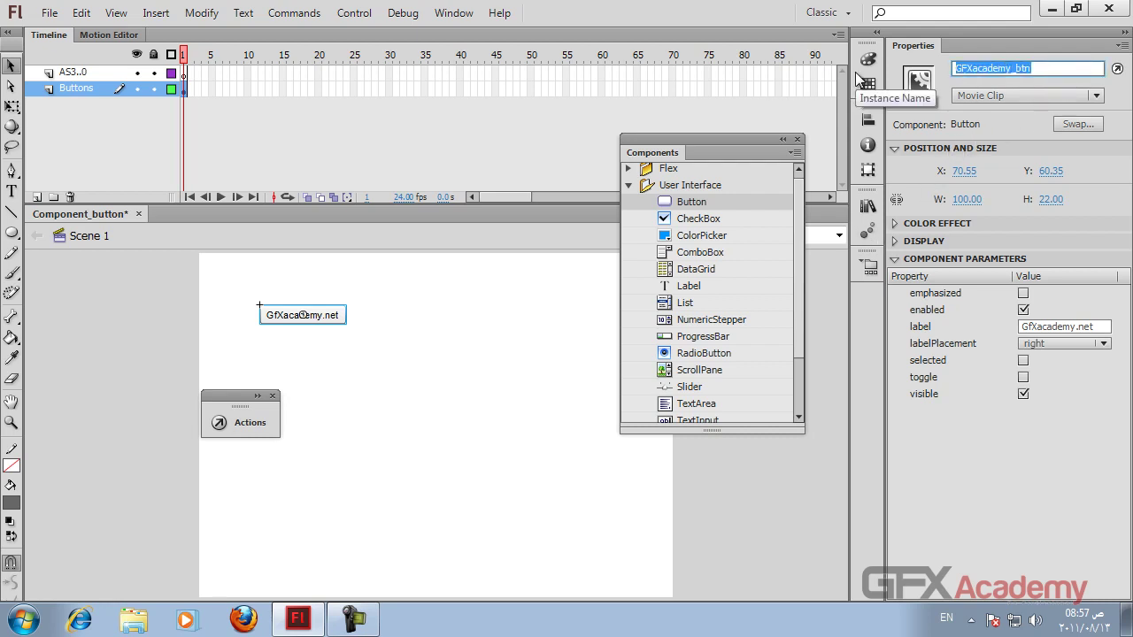
left_click(256, 424)
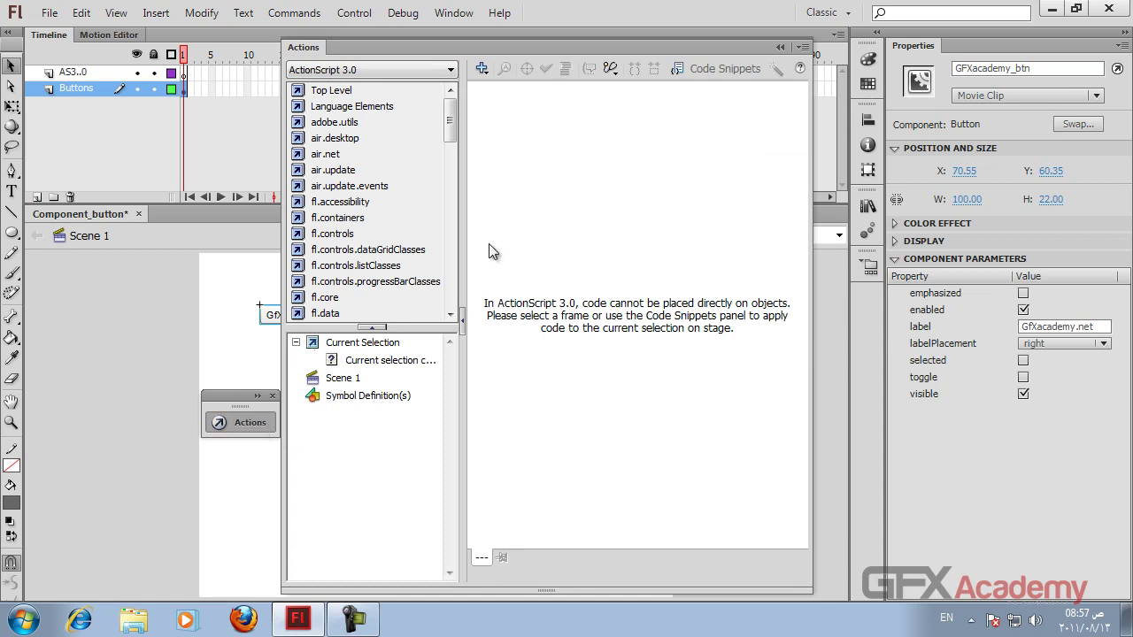
left_click(134, 76)
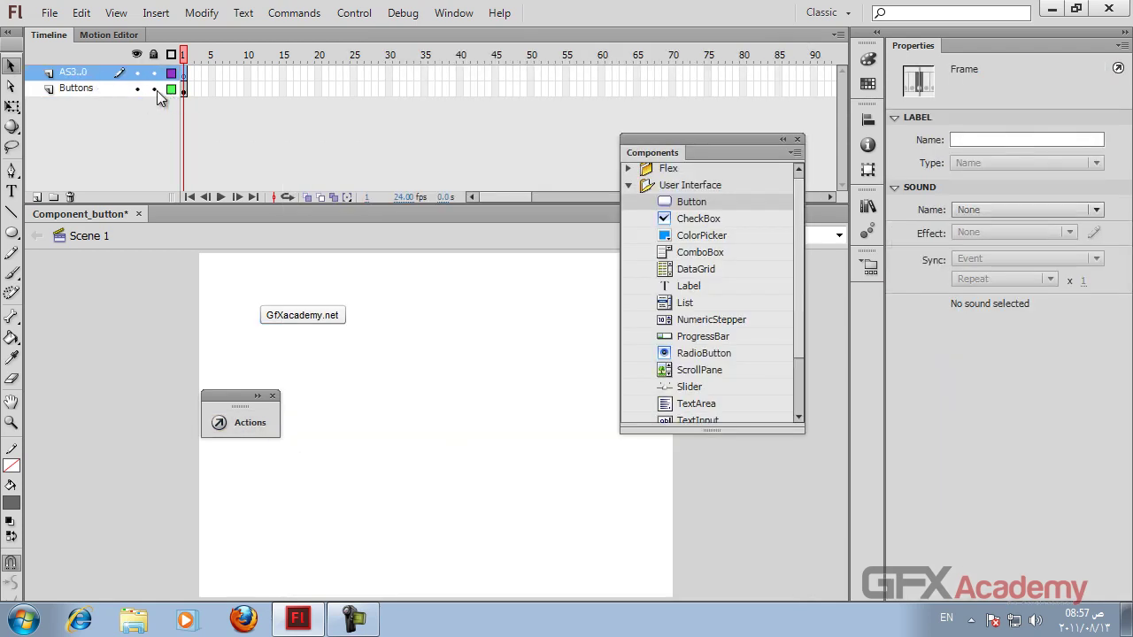
left_click(253, 422)
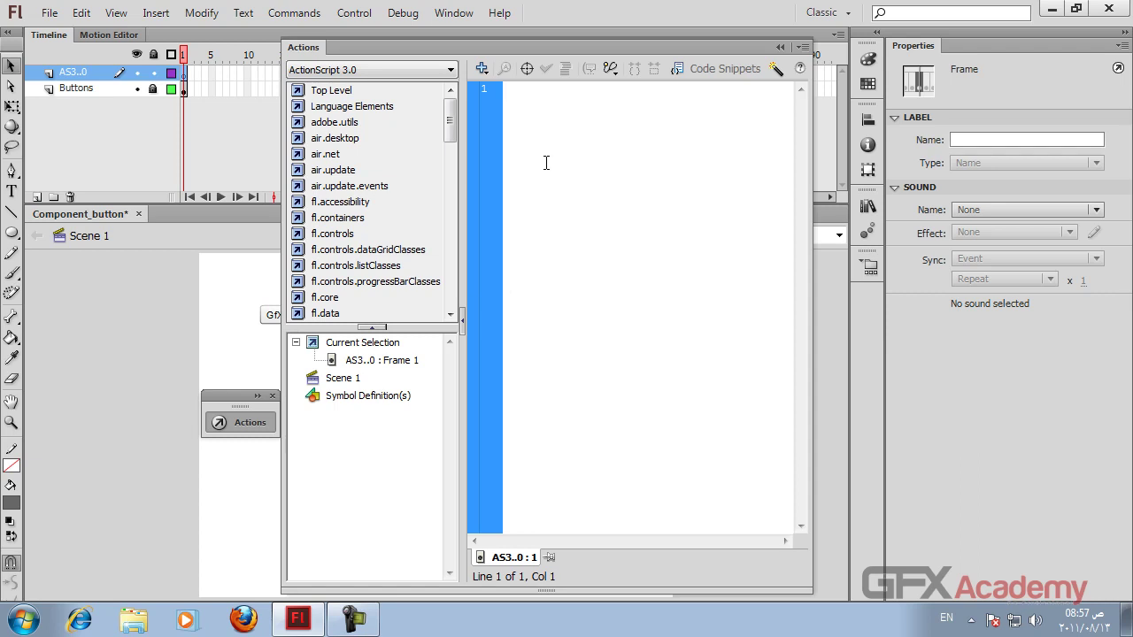
key("ctrl+v")
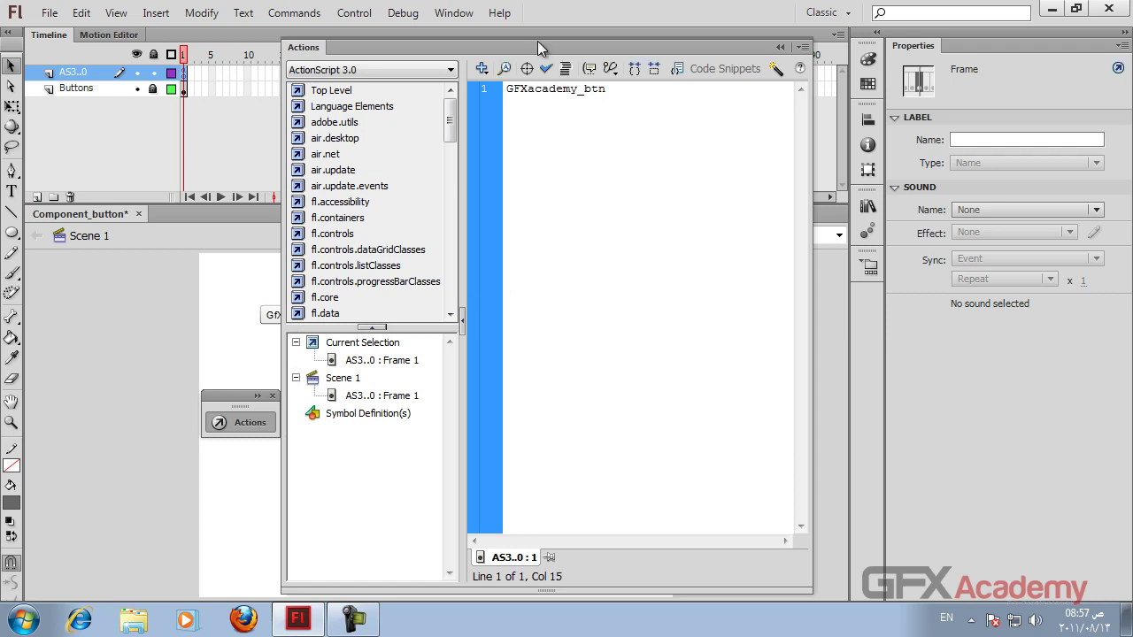
Complete the frame script line as GFXacademy_btn.setStyle = ("icon",oval);.
left_click_drag(522, 43, 611, 73)
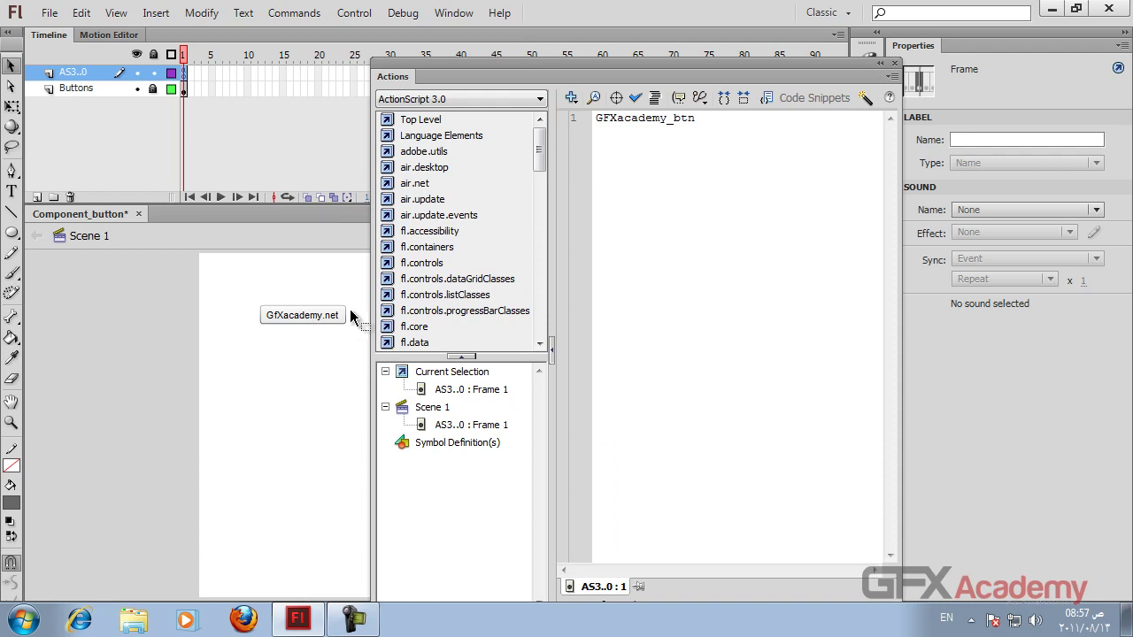
left_click(704, 122)
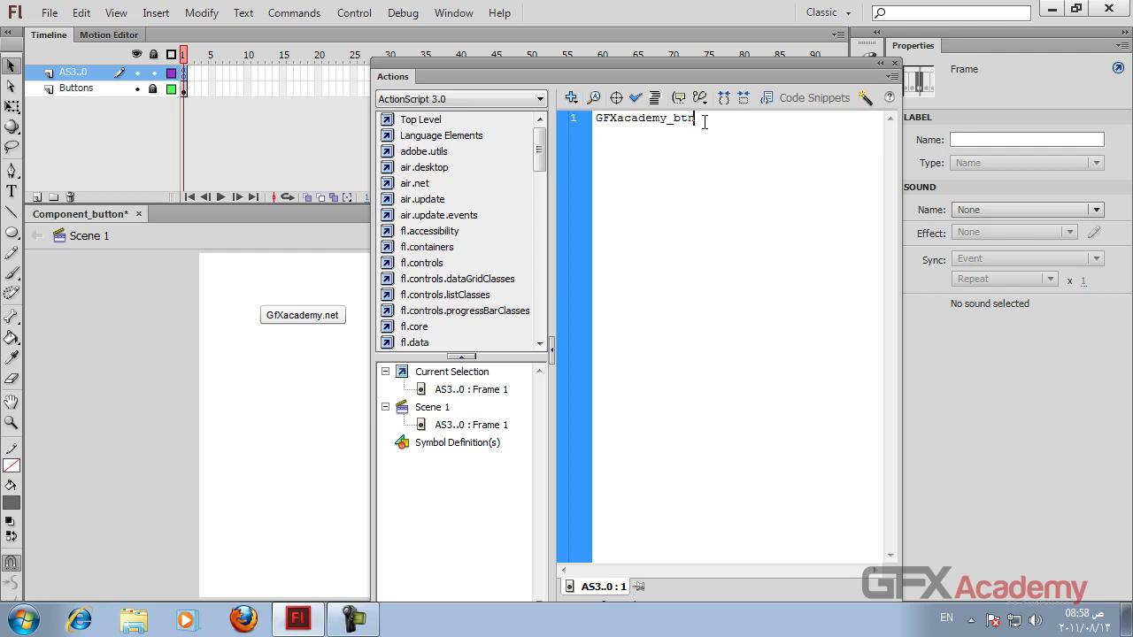
type(".setStyle")
type("= ()")
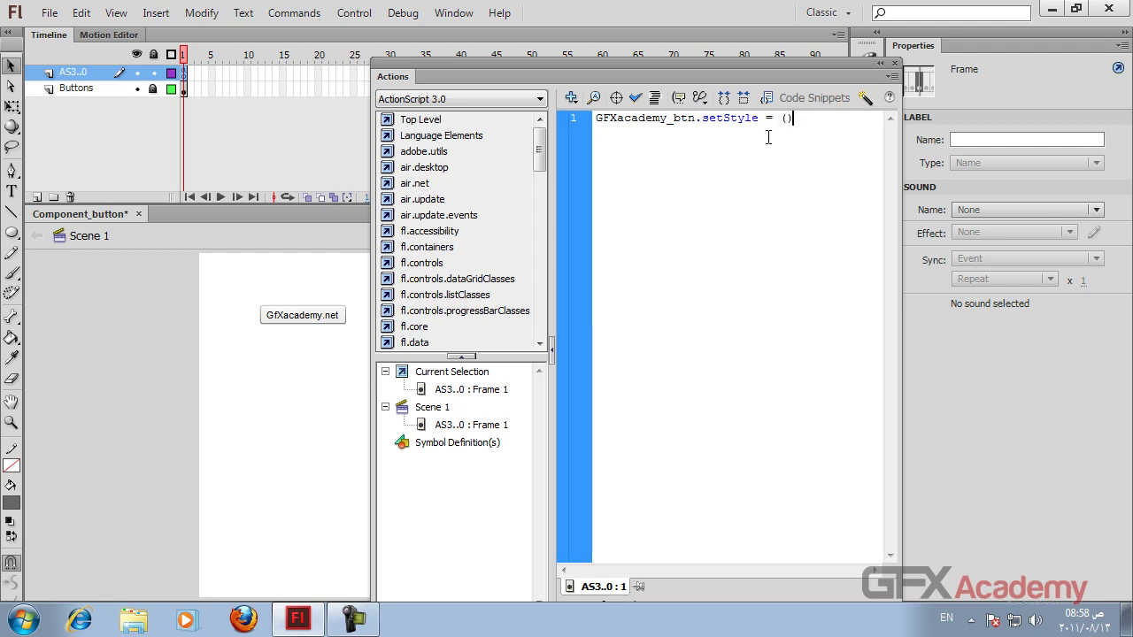
key("Left")
key("Right")
type(";")
key("Left")
type("\"\"icon")
key("BackSpace")
type("n")
key("Right")
type(",ocal")
Test the movie with the new icon script and close the preview.
key("ctrl+Return")
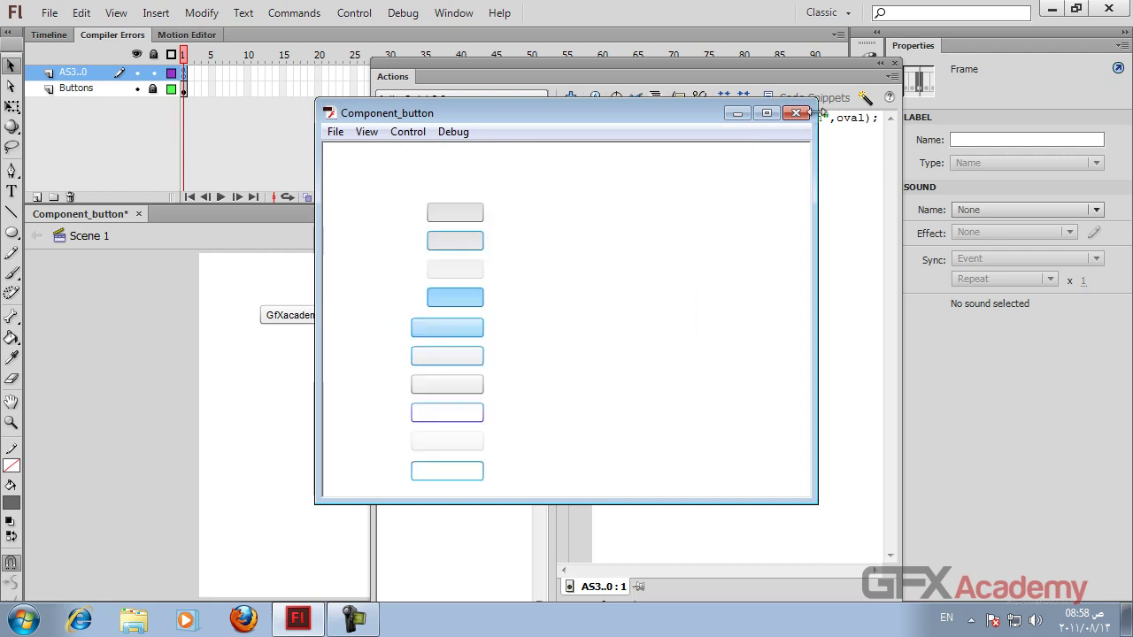
left_click(799, 112)
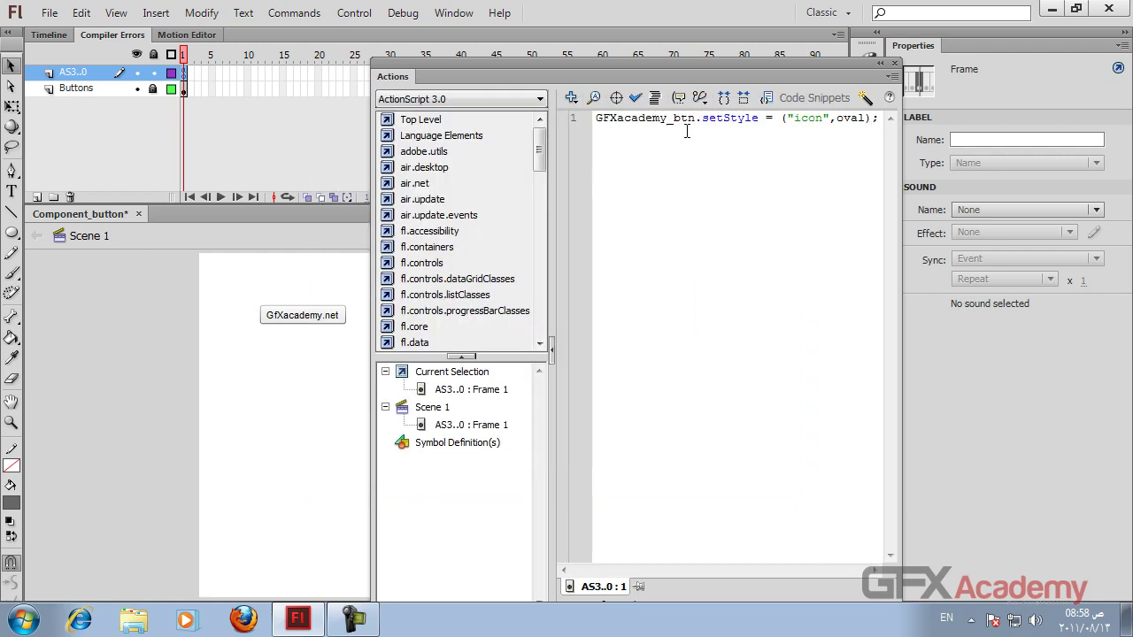
left_click(305, 280)
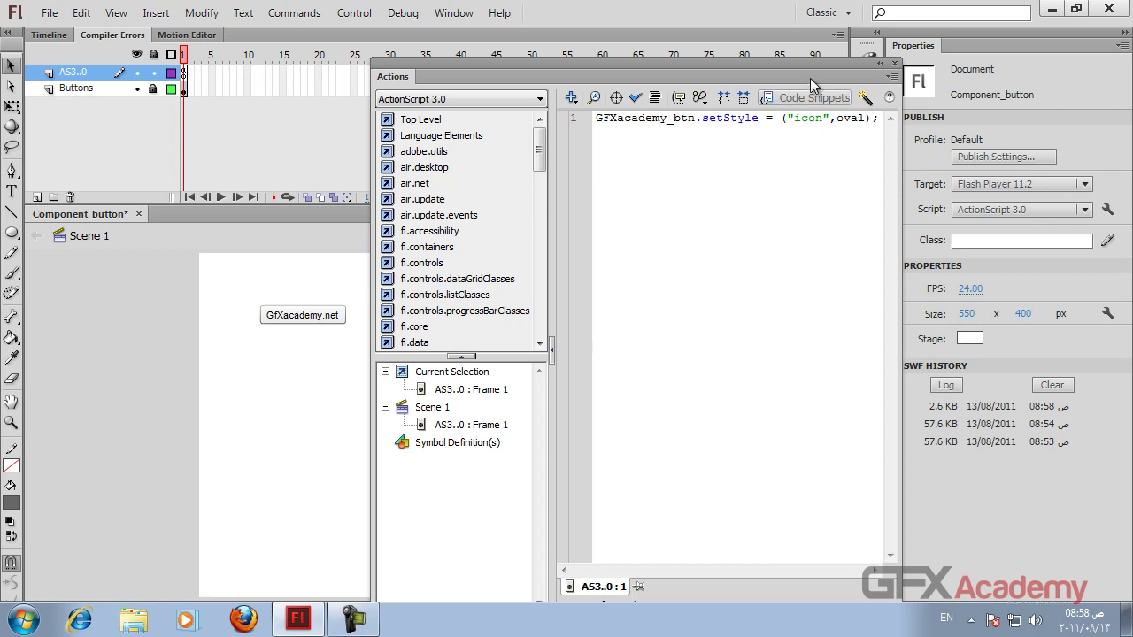
Unlock the Buttons layer, select the button, and check the Icon symbol's linkage in the library.
left_click(152, 89)
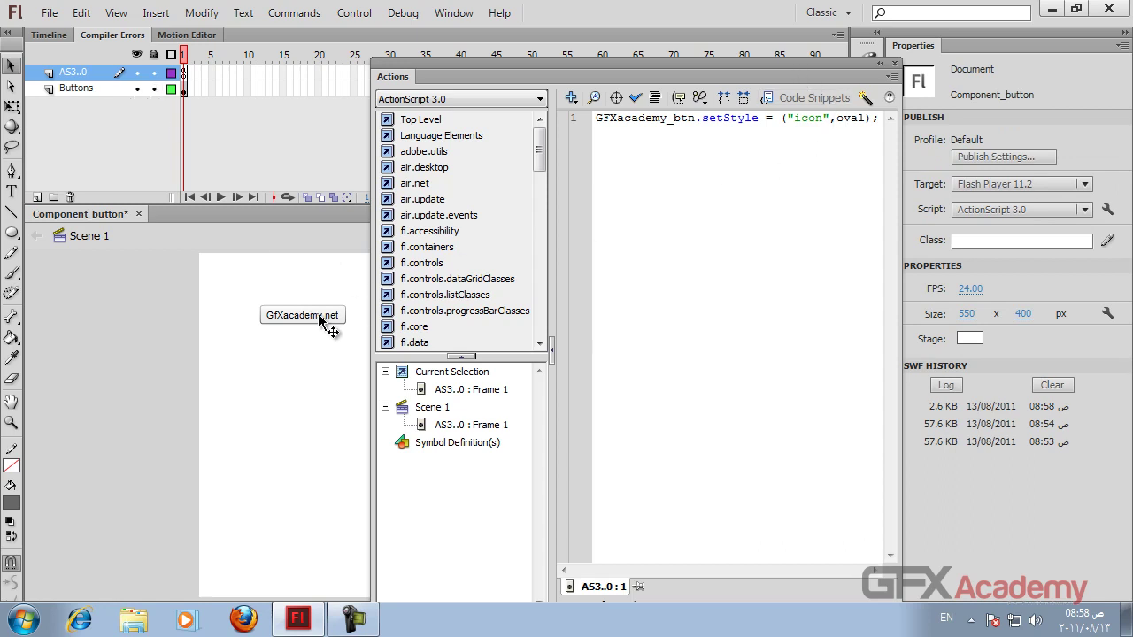
left_click(320, 321)
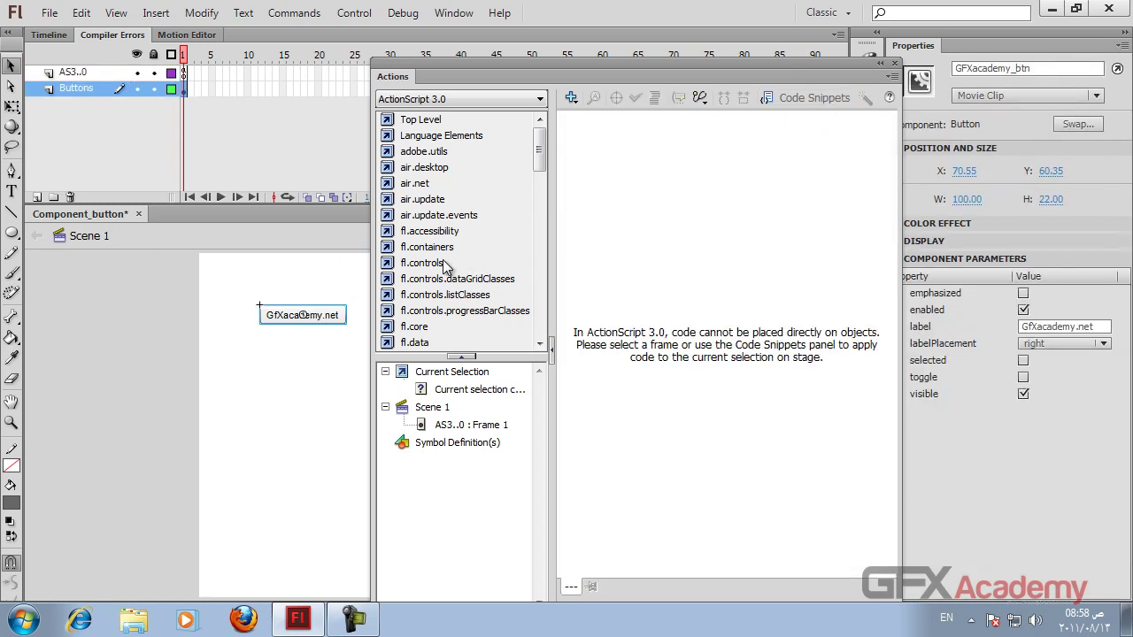
left_click_drag(802, 76, 616, 78)
left_click(868, 205)
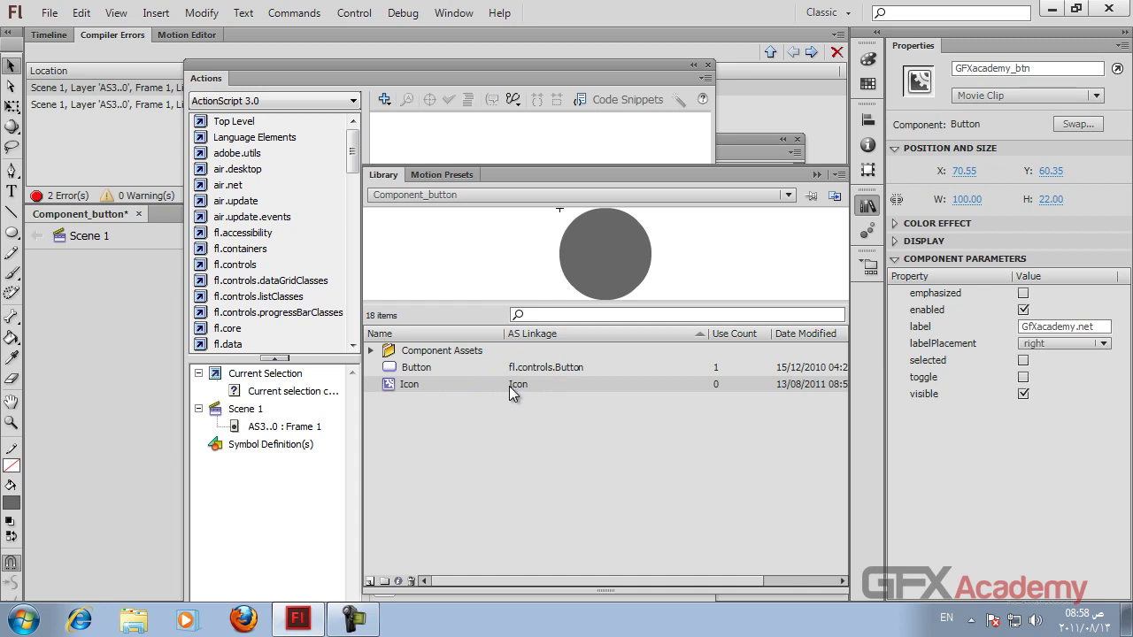
Replace oval with icon as the second argument in the frame 1 script, test the movie, and close the preview.
left_click(137, 310)
left_click(277, 428)
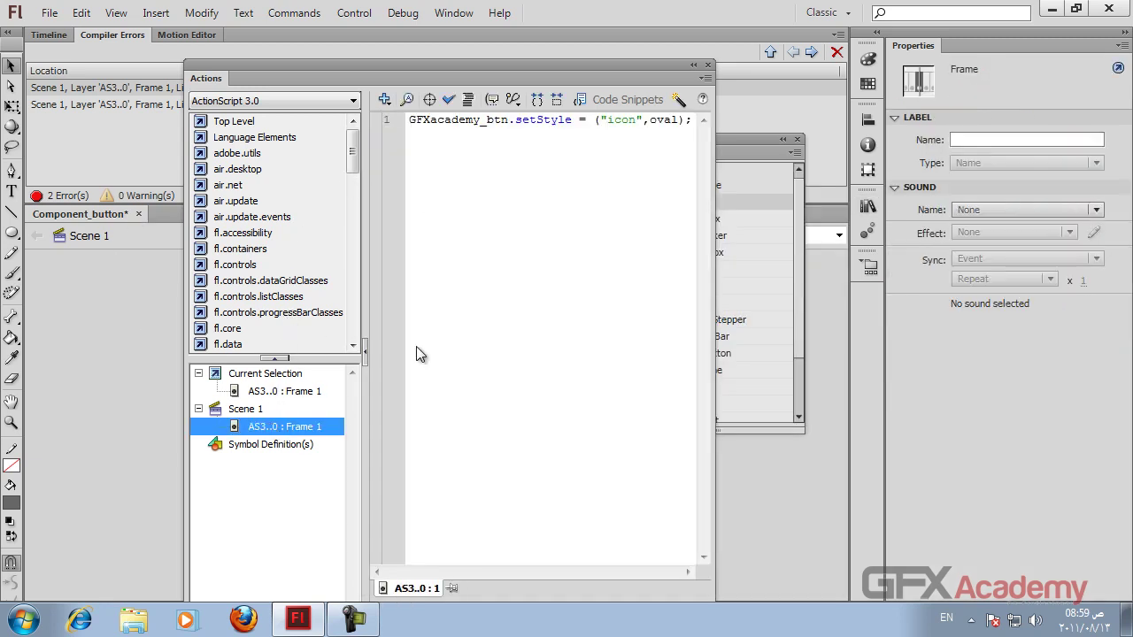
double_click(662, 120)
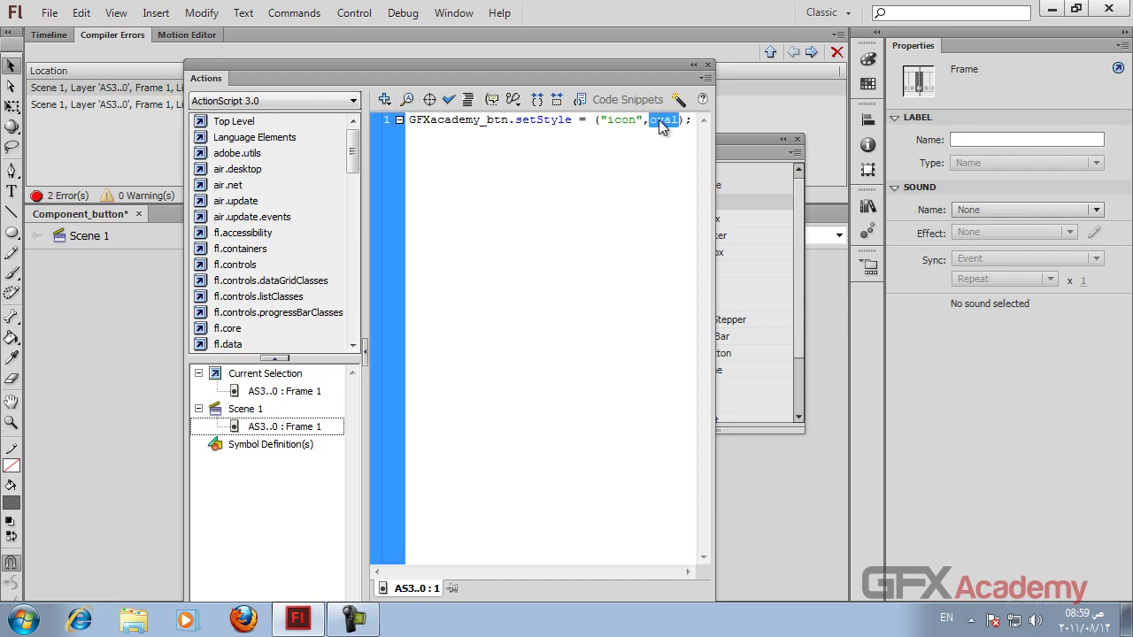
type("icon")
key("ctrl+Return")
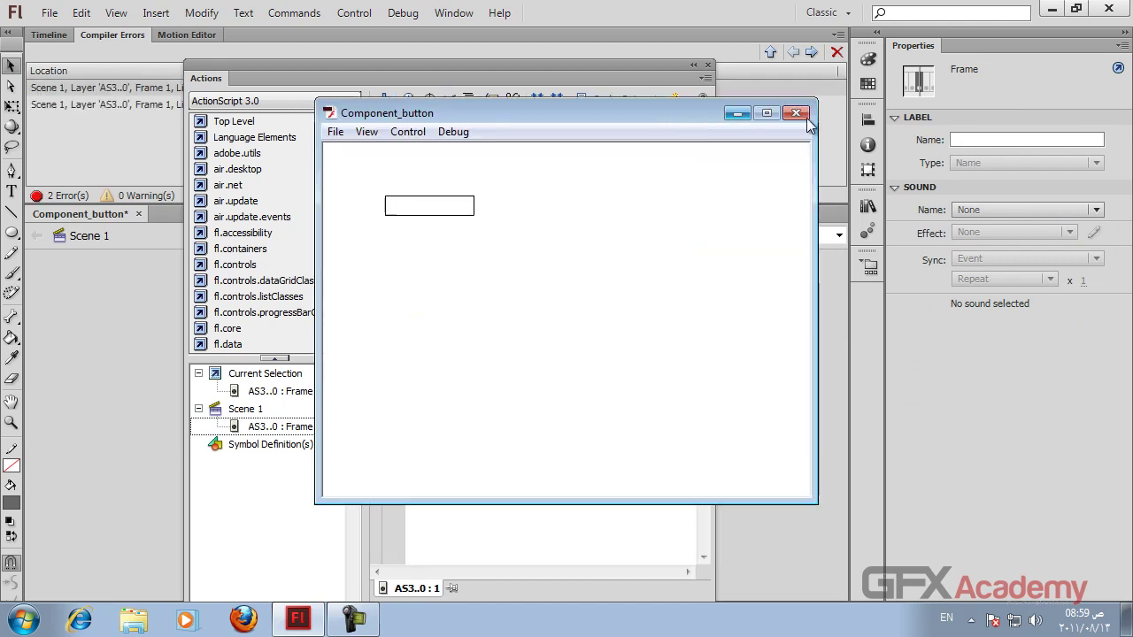
left_click(796, 112)
left_click(762, 235)
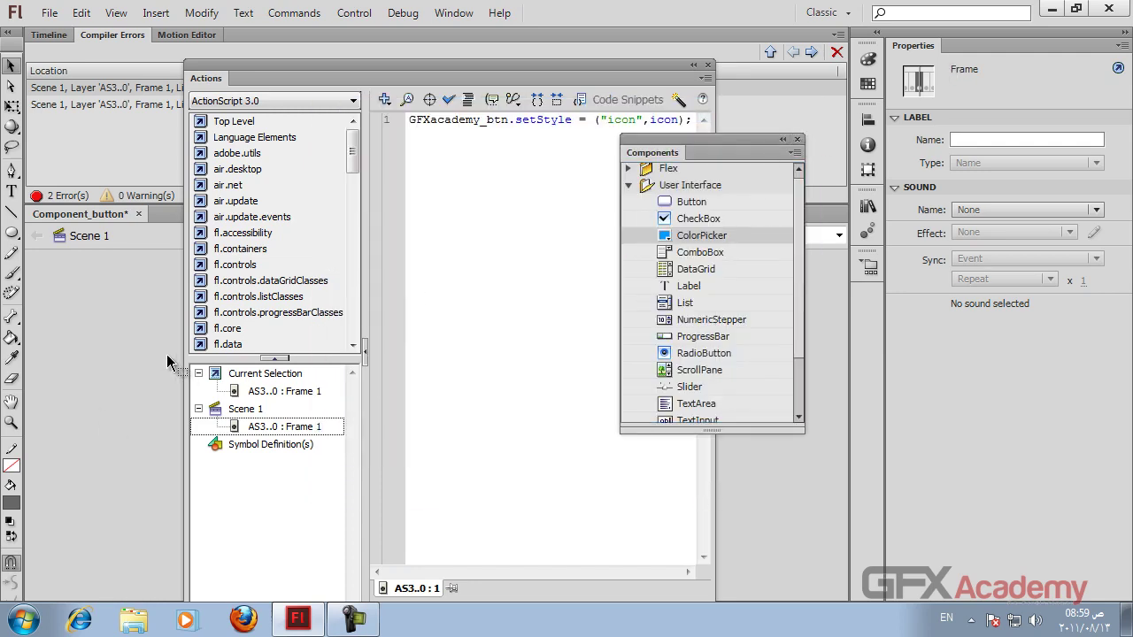
Change the ActionScript linkage class of the library's Icon symbol to Oval and accept the automatically generated class definition.
left_click_drag(359, 80, 379, 438)
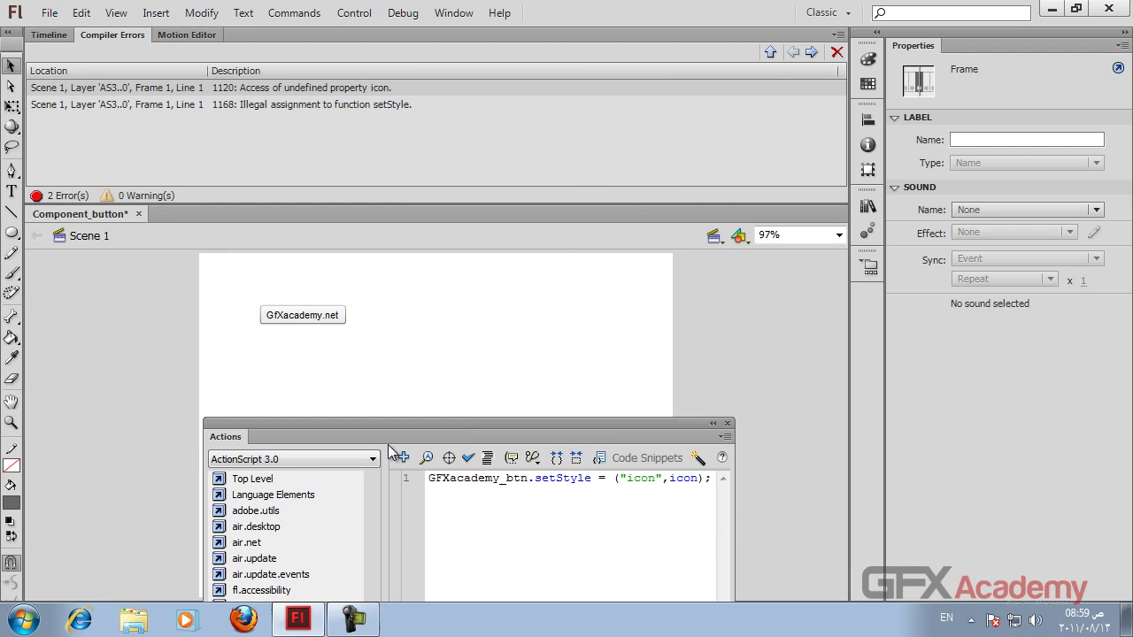
left_click(329, 316)
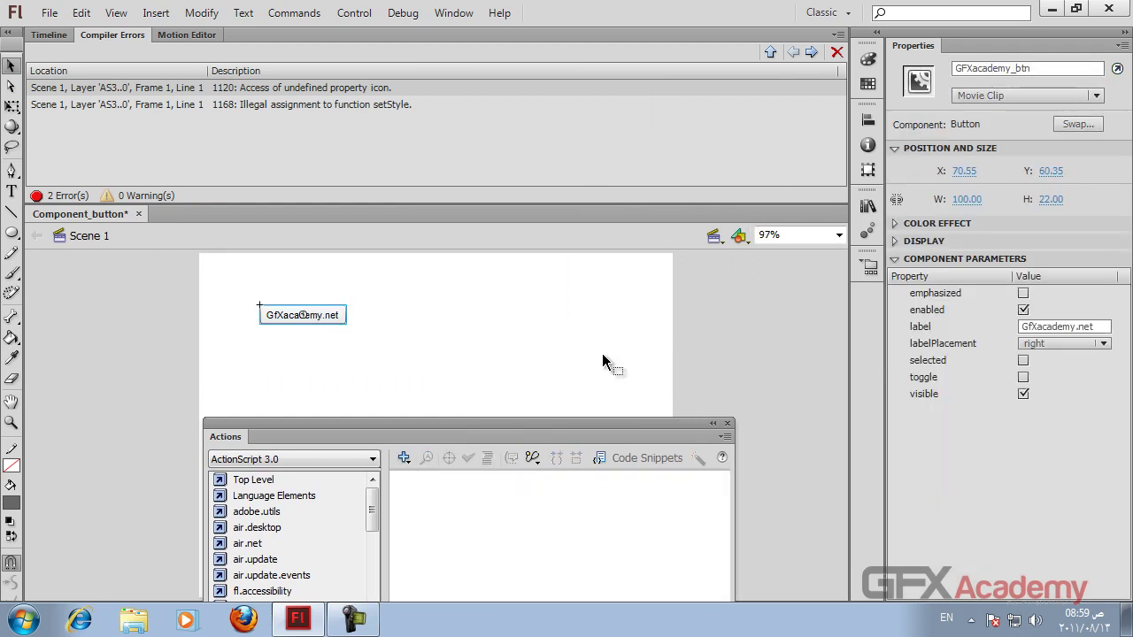
left_click(868, 205)
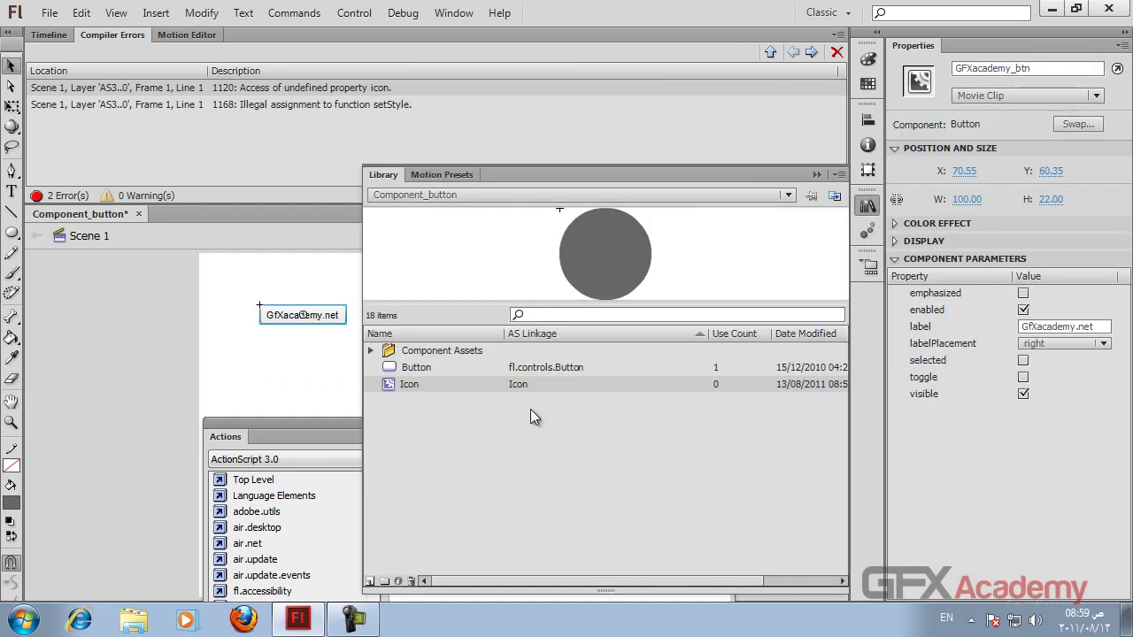
right_click(493, 386)
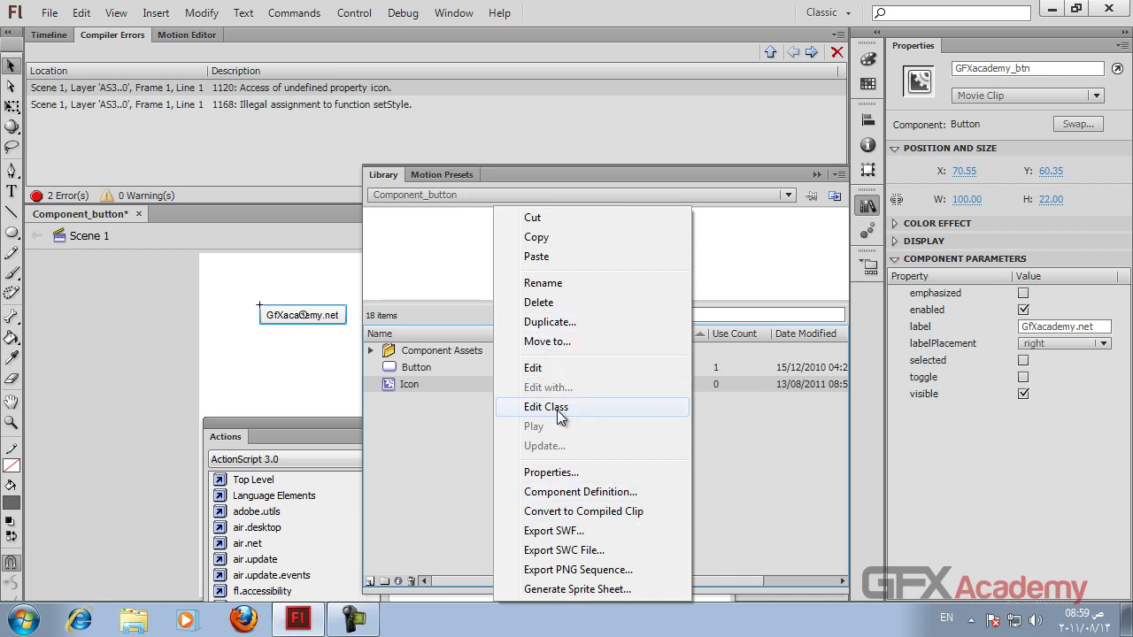
left_click(567, 473)
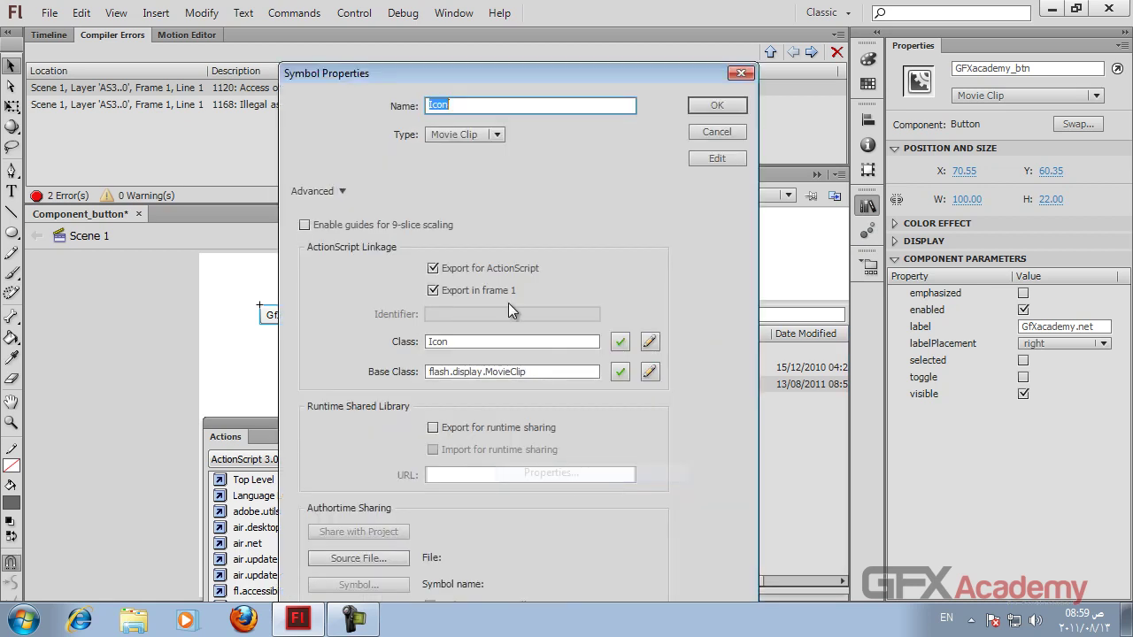
double_click(473, 342)
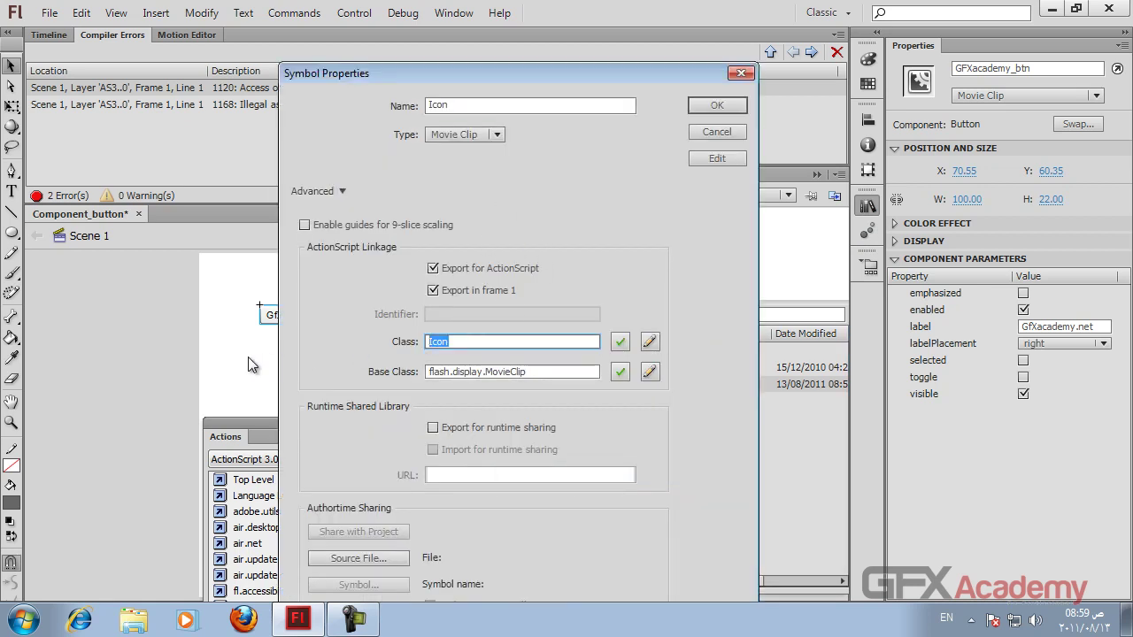
type("Oval")
key("ctrl+a")
left_click(718, 108)
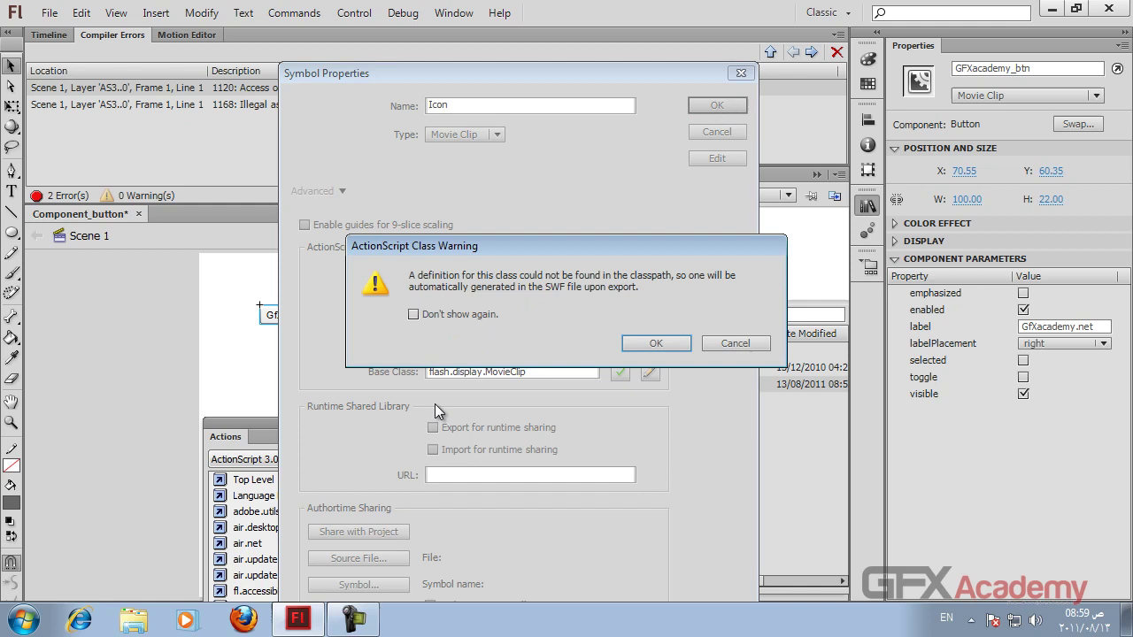
left_click(672, 340)
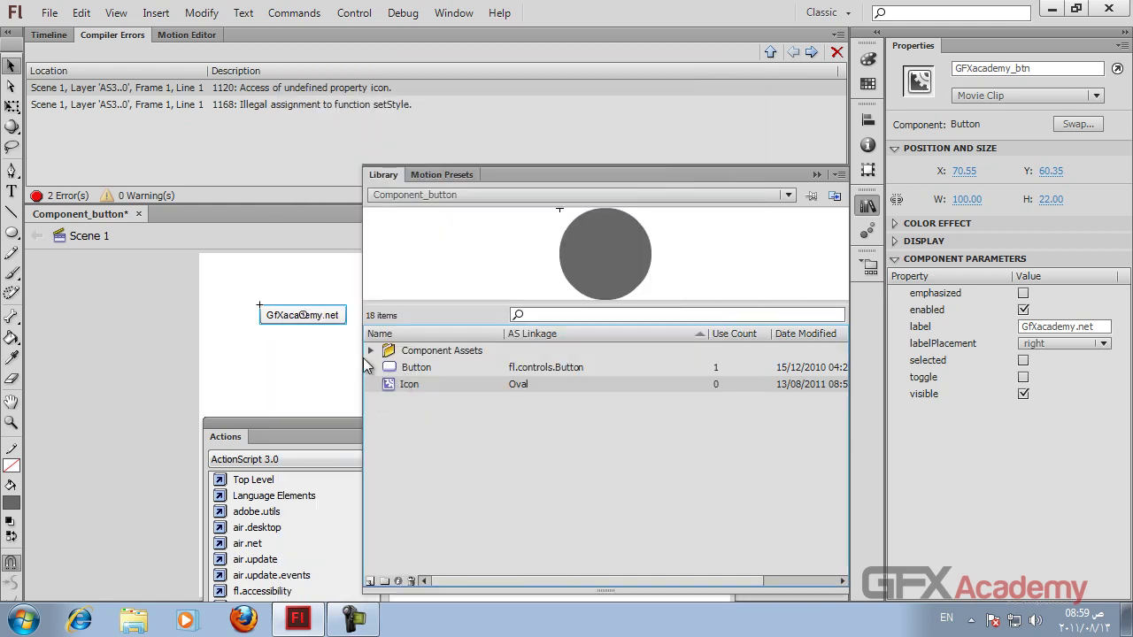
Replace icon with Oval as the second argument in the AS3..0 frame script, test the movie, and close the preview.
left_click(317, 319)
left_click(51, 34)
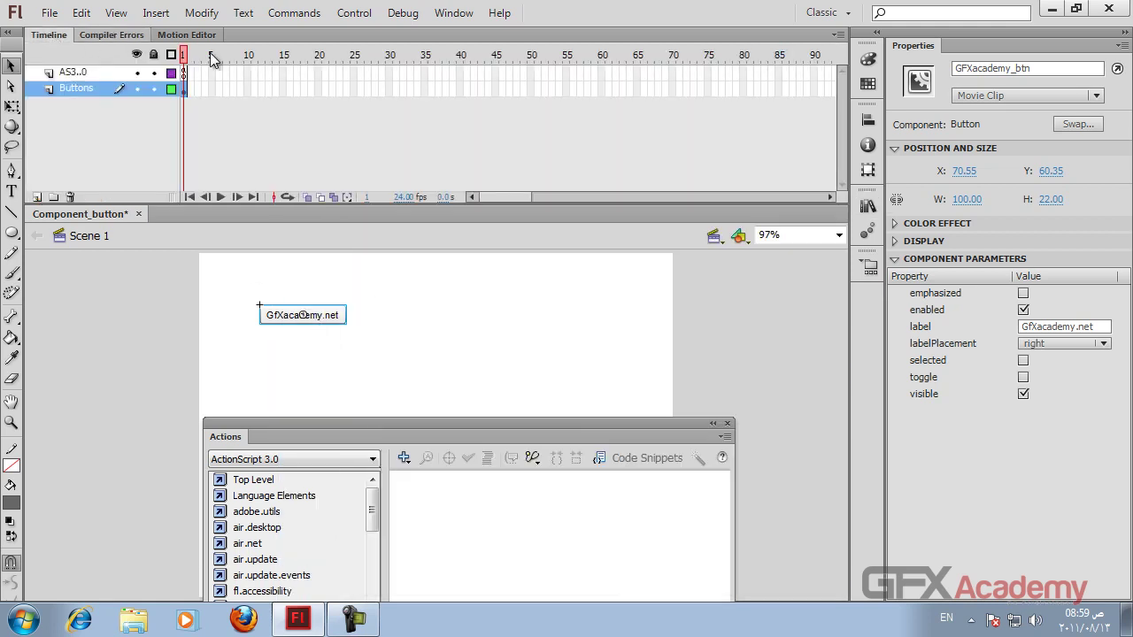
left_click(184, 72)
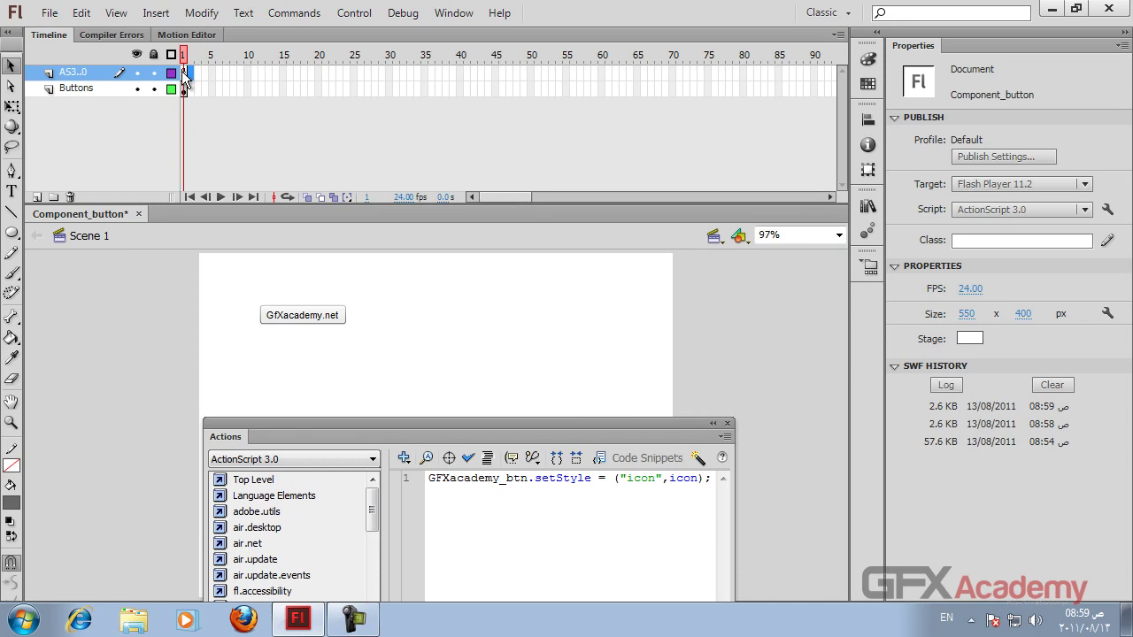
double_click(683, 479)
type("Email")
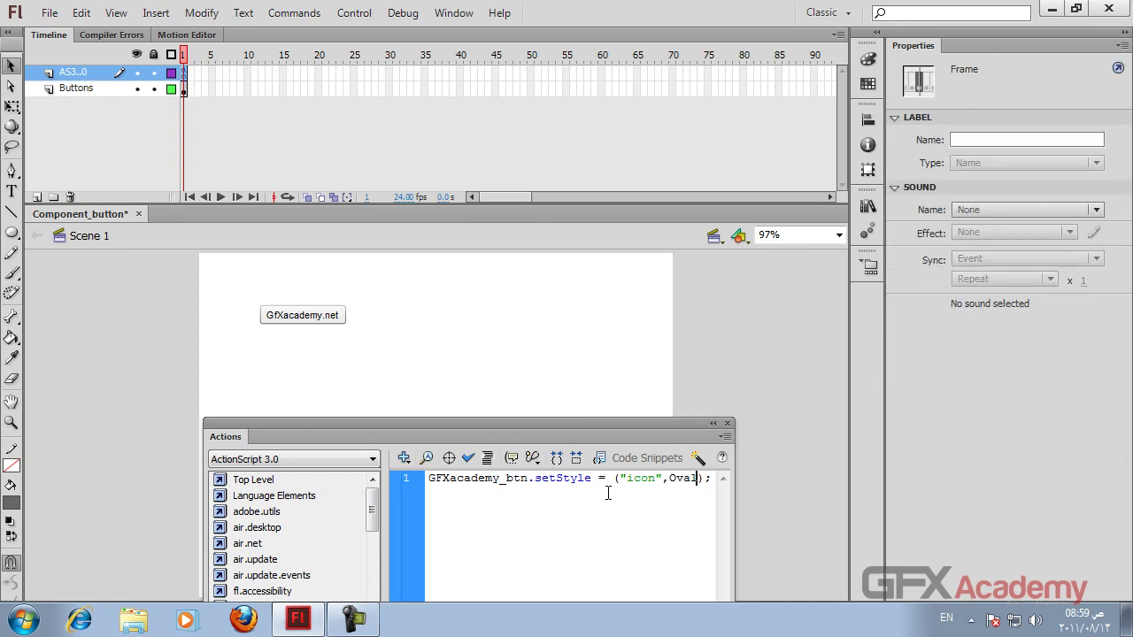
key("ctrl+Return")
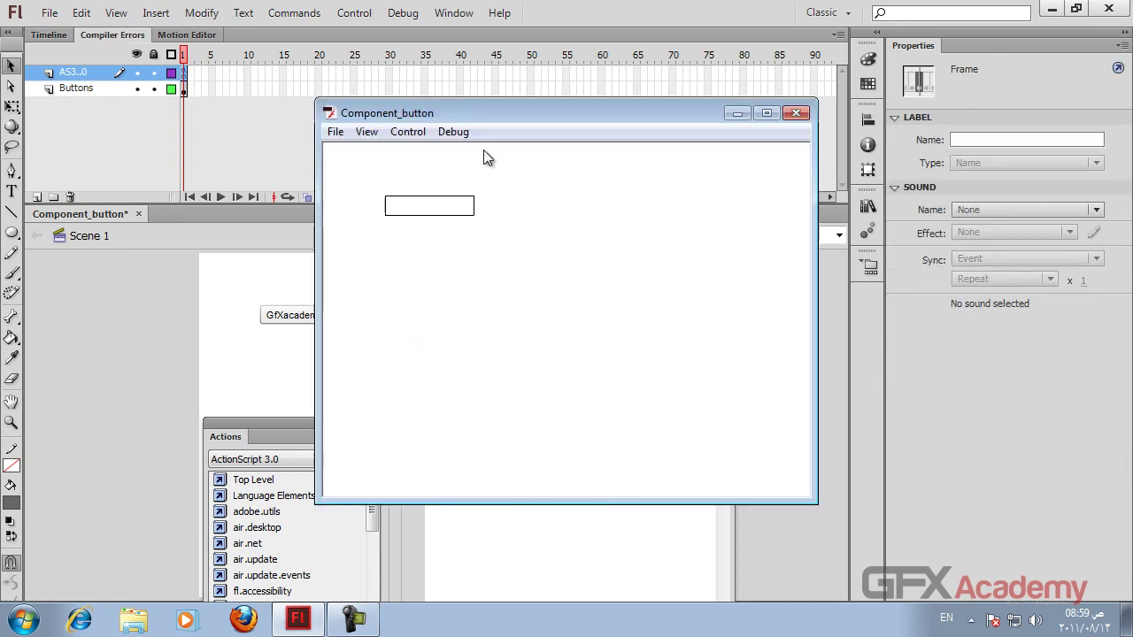
left_click(796, 112)
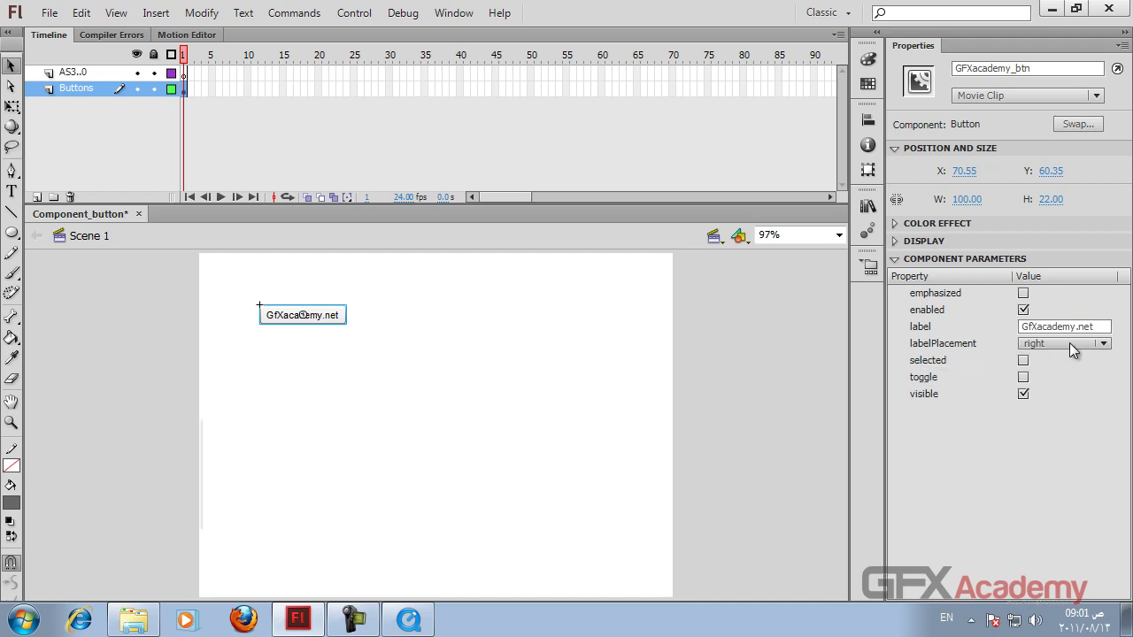
Check the button's labelPlacement options and move the button slightly to the right on the stage, to about X 83.90.
left_click(1104, 344)
left_click(1103, 344)
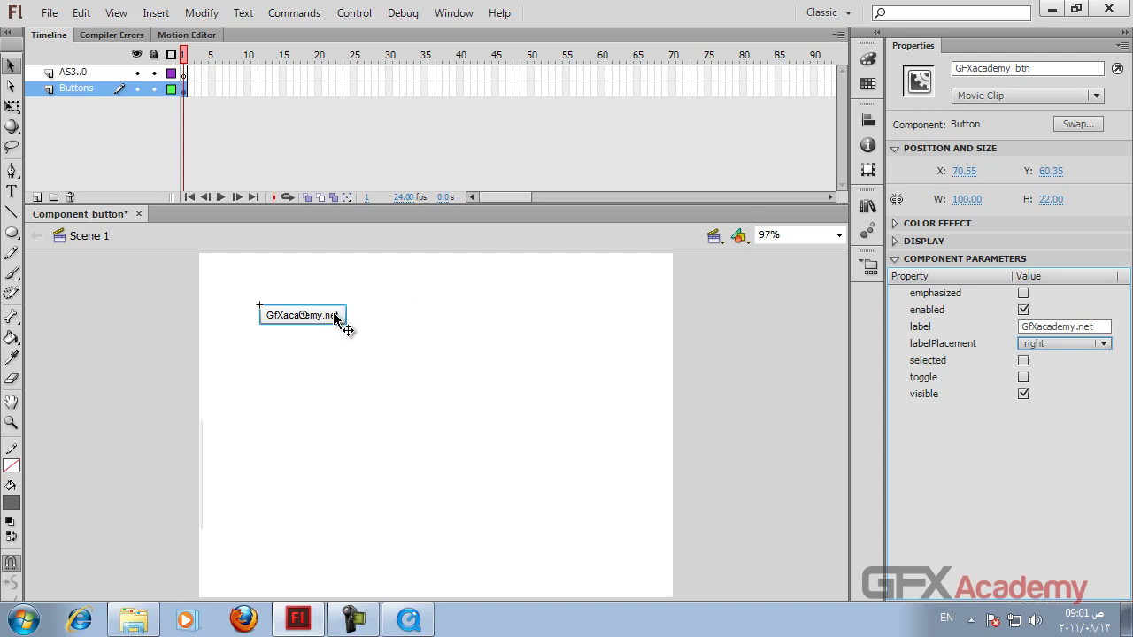
left_click_drag(349, 324, 360, 324)
left_click(65, 75)
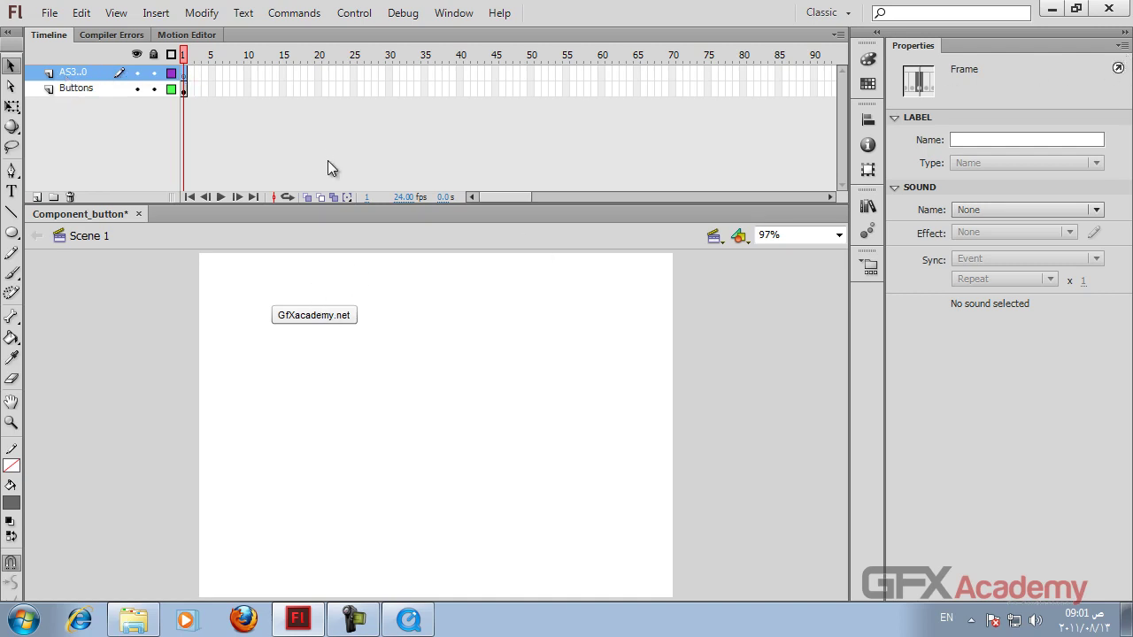
left_click(332, 316)
left_click(182, 69)
left_click(450, 14)
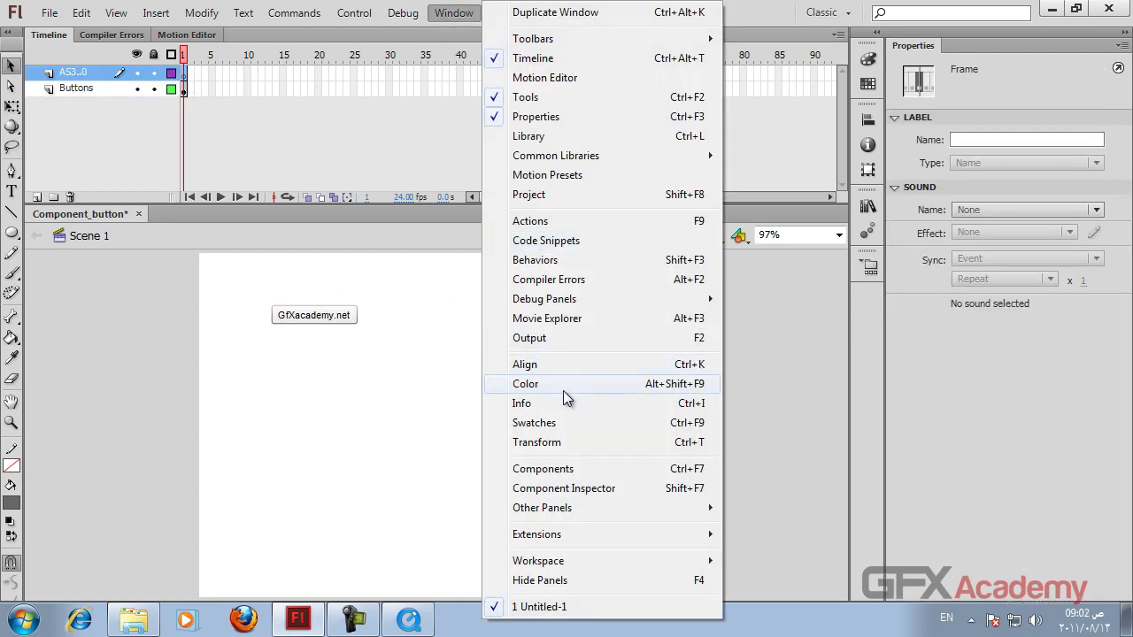
left_click(555, 221)
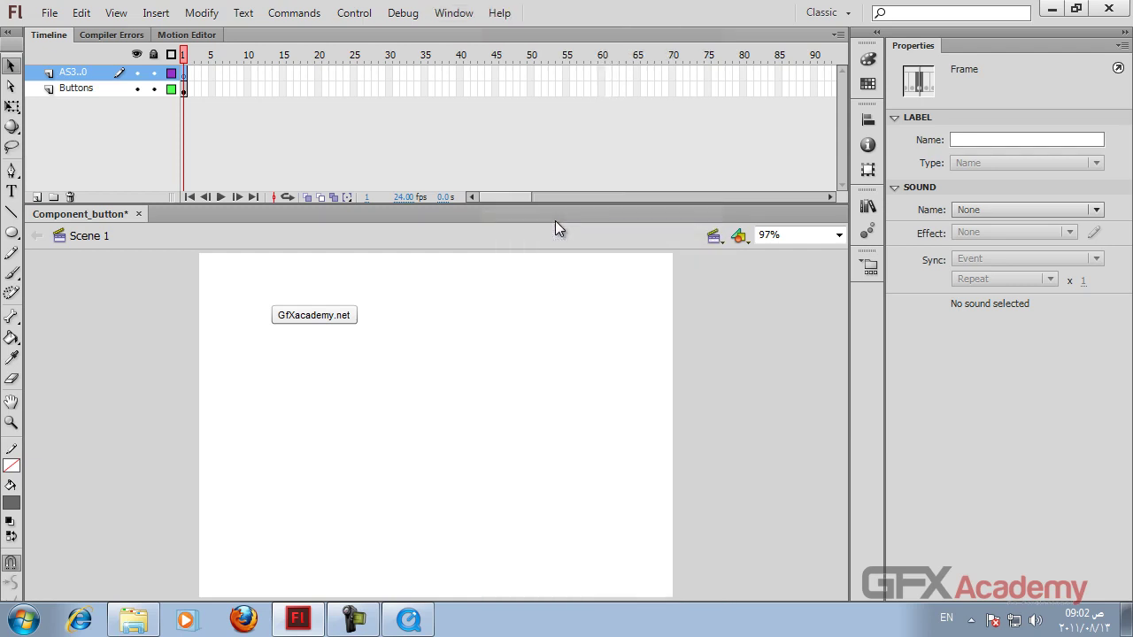
left_click(1075, 9)
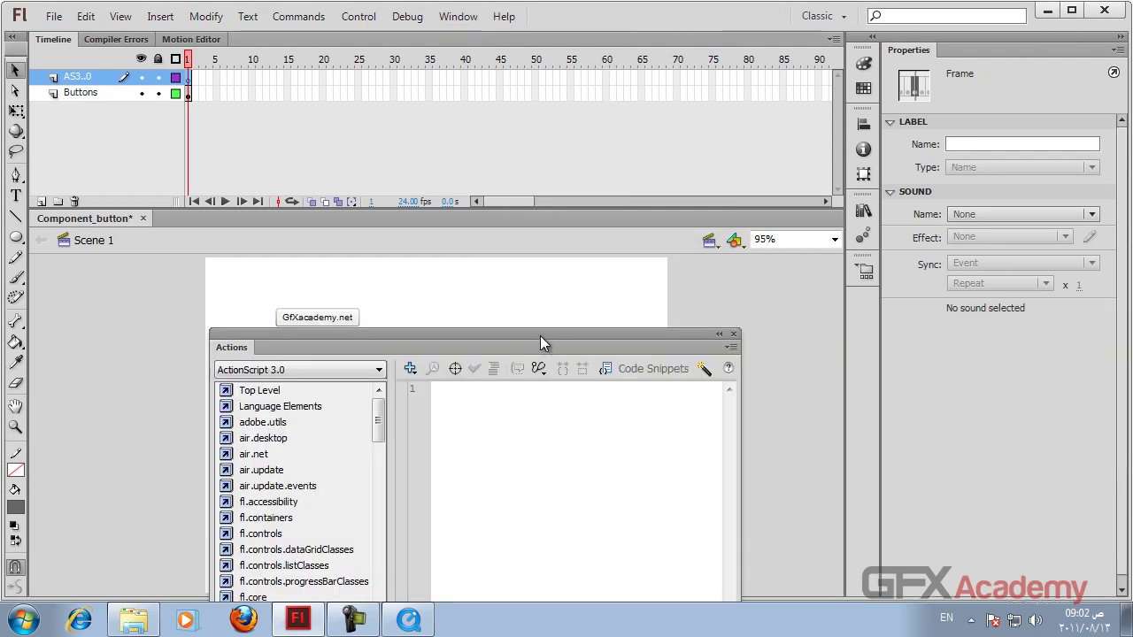
left_click_drag(543, 342, 537, 111)
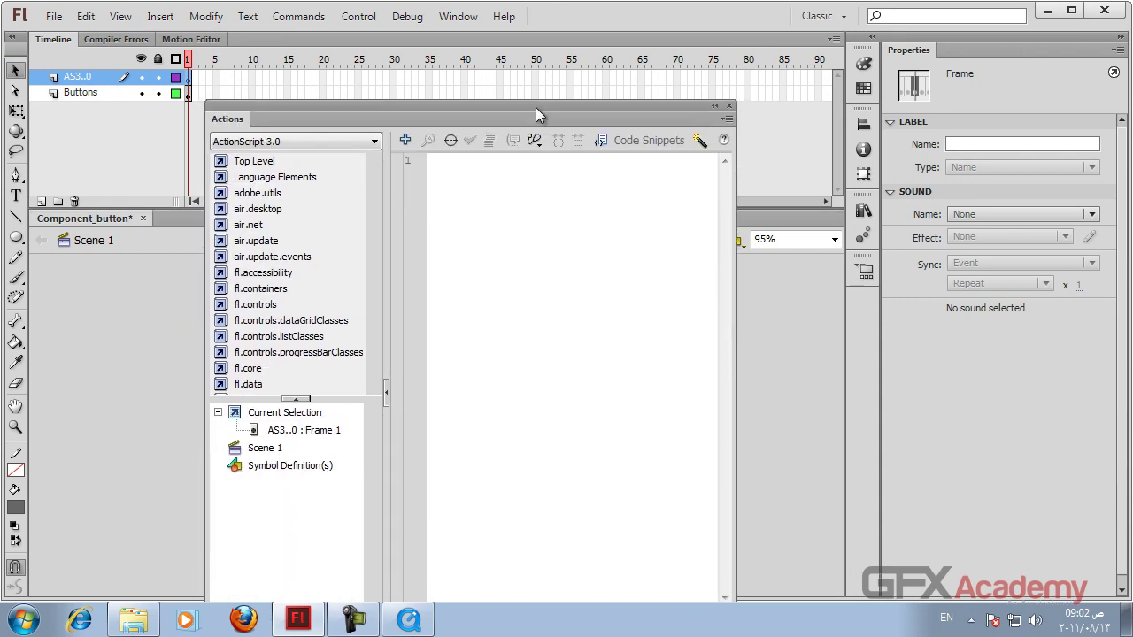
left_click(291, 432)
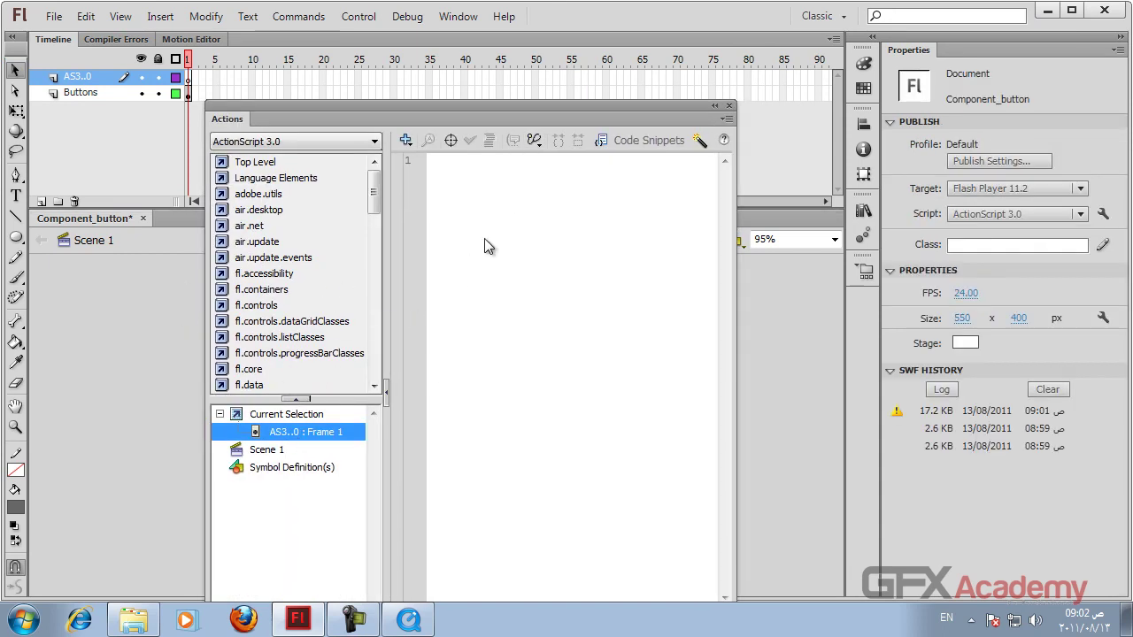
left_click(728, 106)
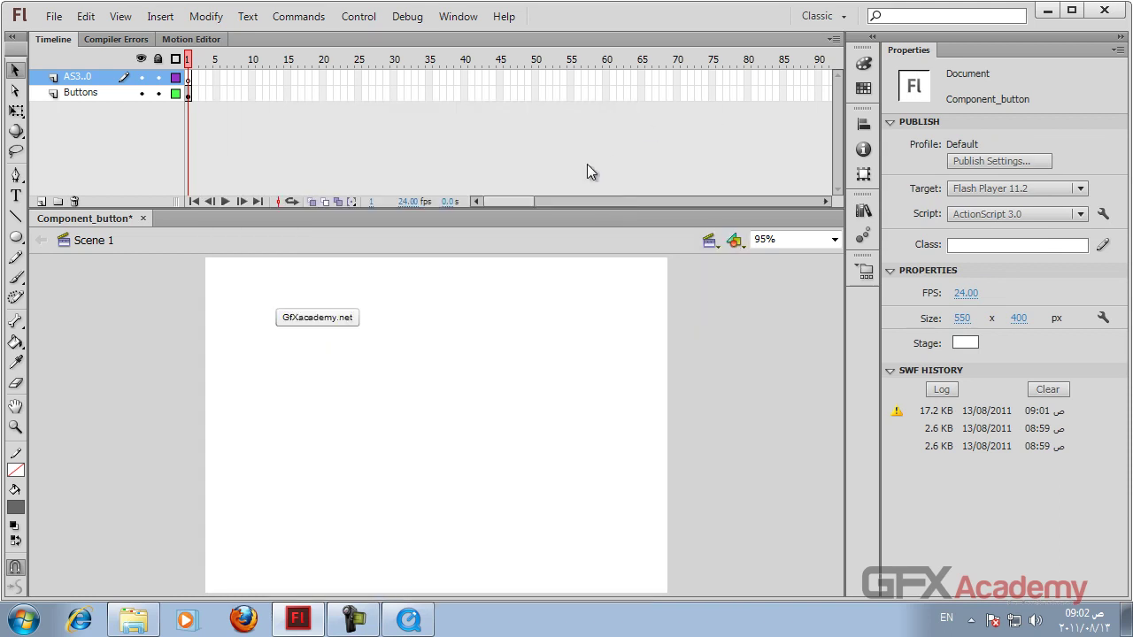
Copy the button's instance name GFXacademy_btn and paste it into the empty script of the AS3..0 layer's frame 1.
left_click(352, 312)
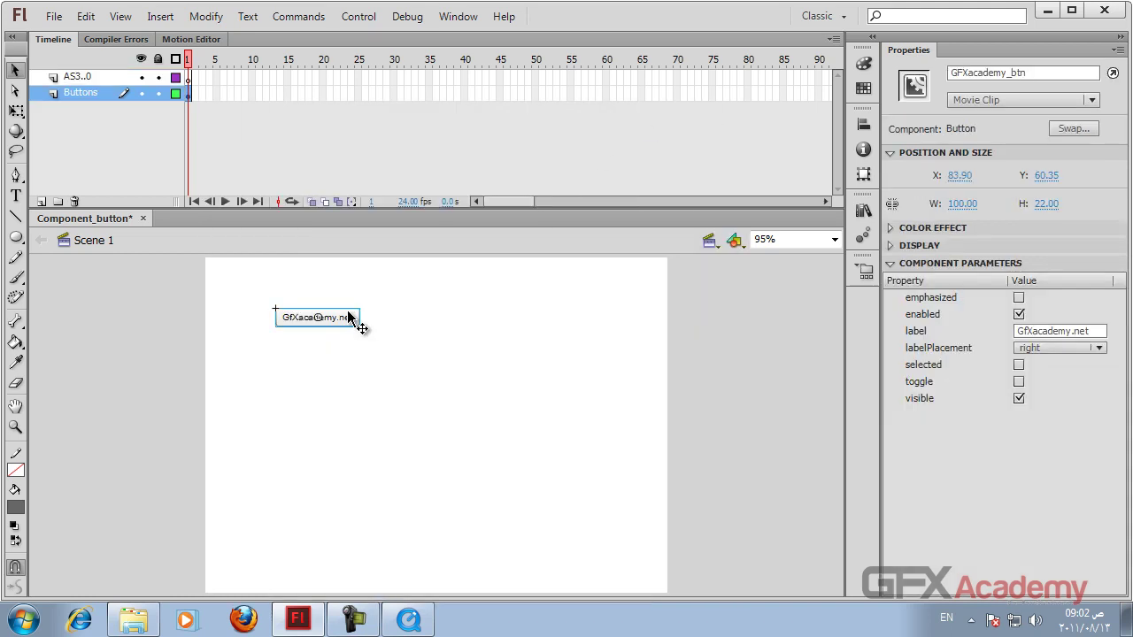
double_click(1039, 73)
key("ctrl+c")
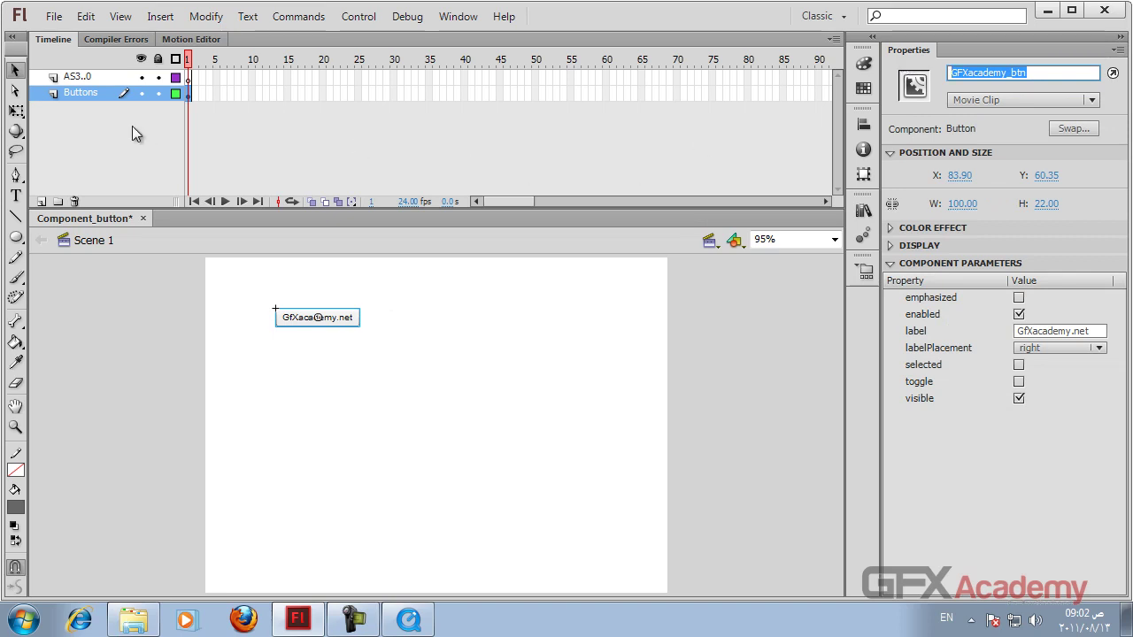
left_click(188, 77)
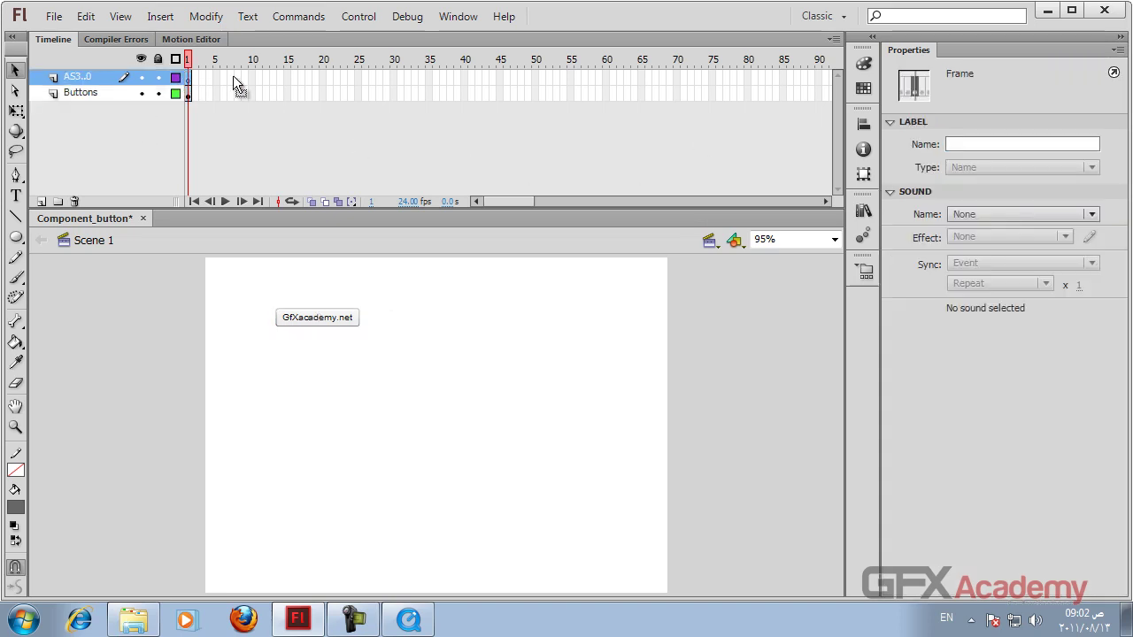
left_click(459, 16)
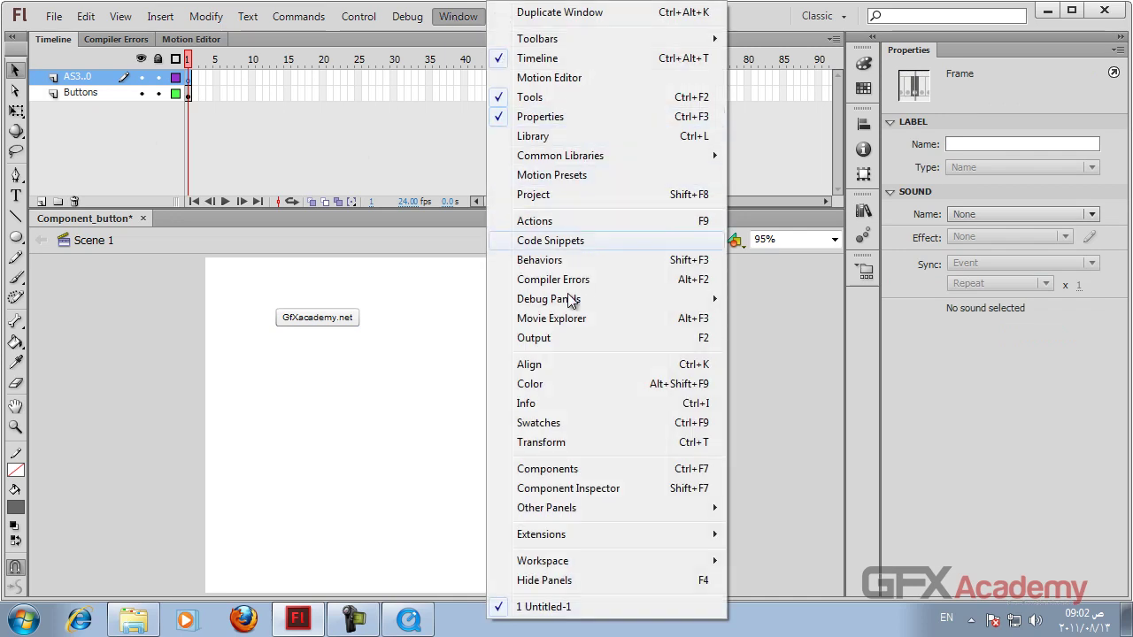
left_click(560, 222)
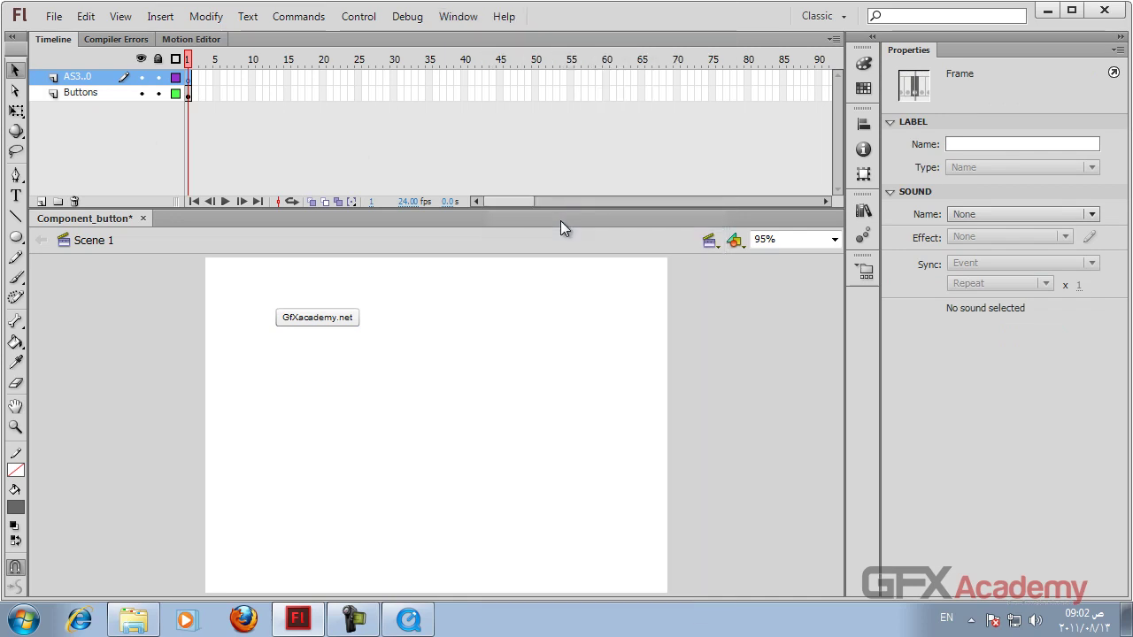
left_click(1072, 10)
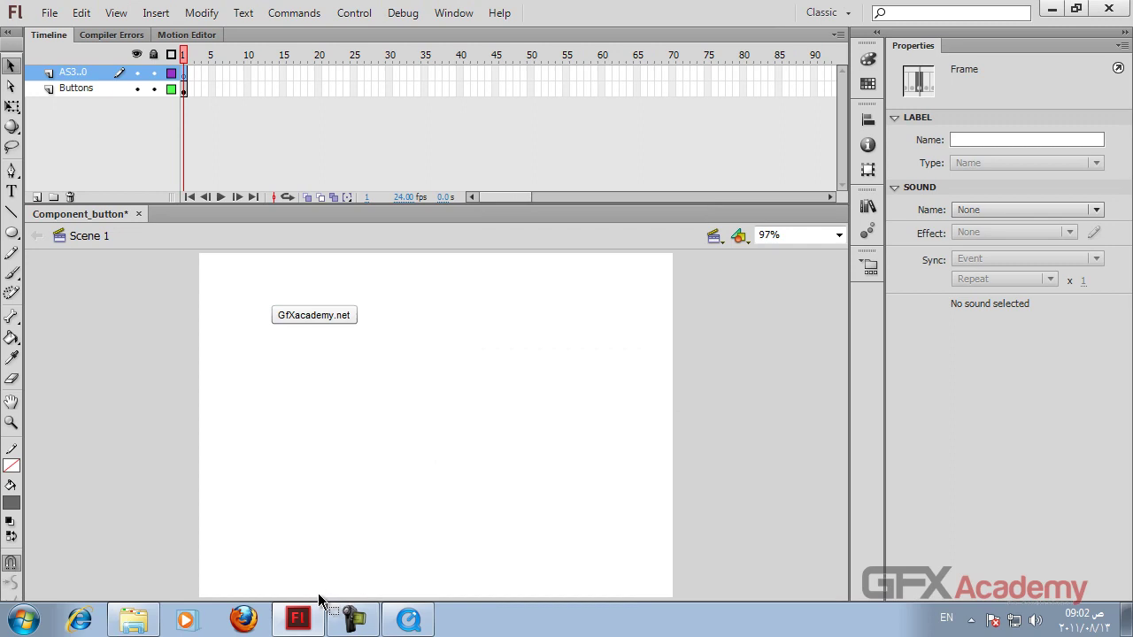
left_click(1120, 71)
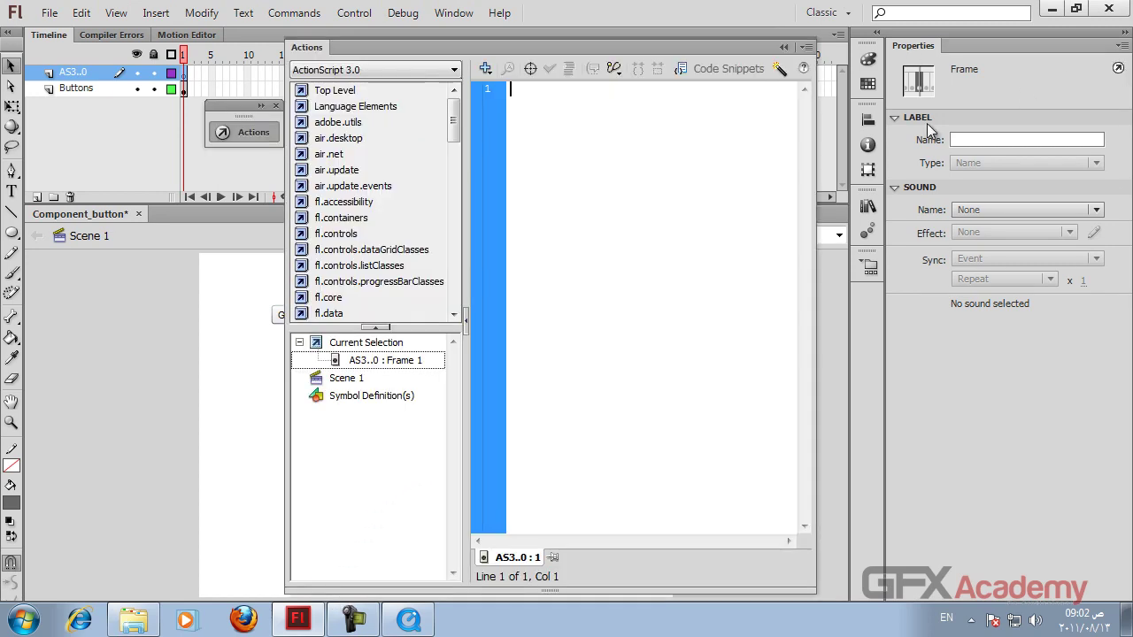
key("ctrl+v")
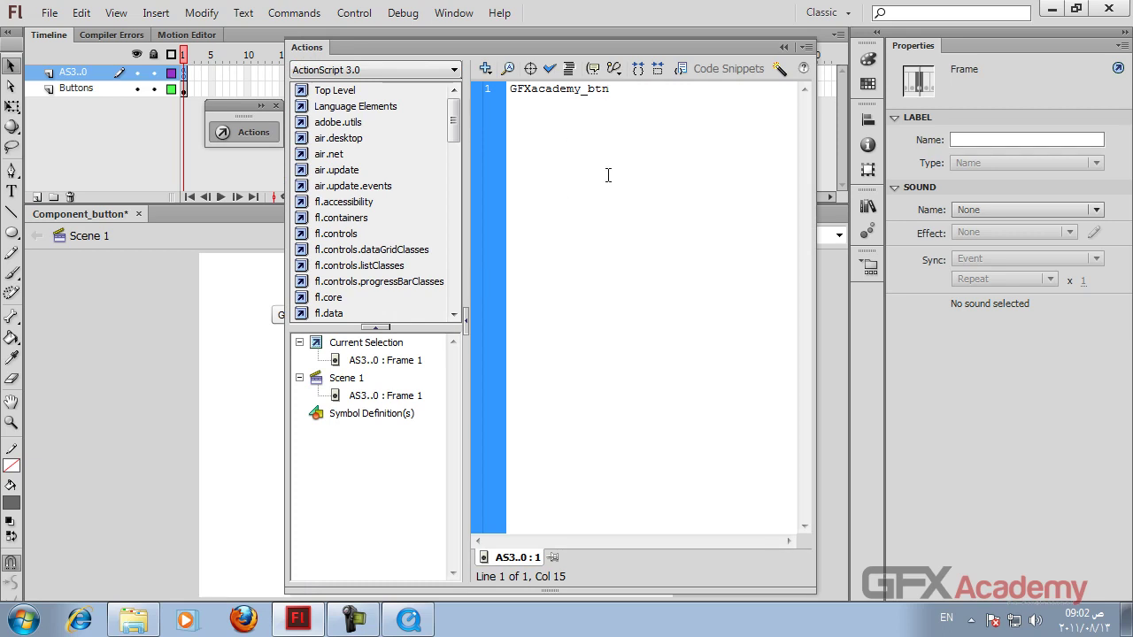
Complete the script line as GFXacademy_btn.setStyle("icon",Oval); and collapse the script editor.
type(".setStyle();")
key("Left")
type("\"\"")
key("Left")
type("icon")
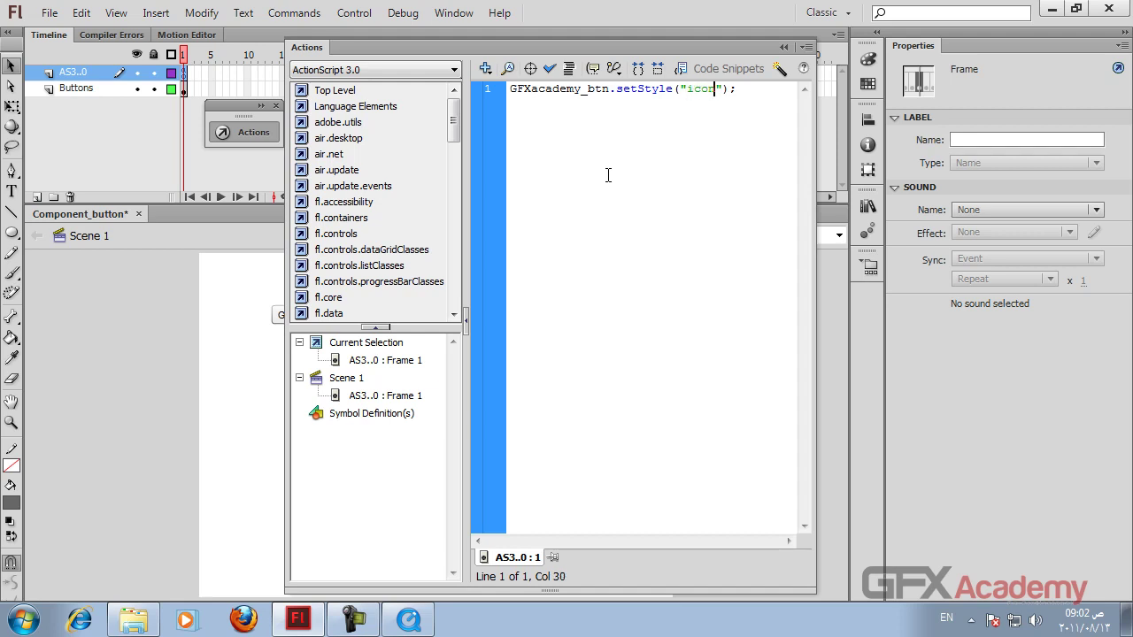
type(",")
type("C")
type("v")
type("al")
left_click(215, 292)
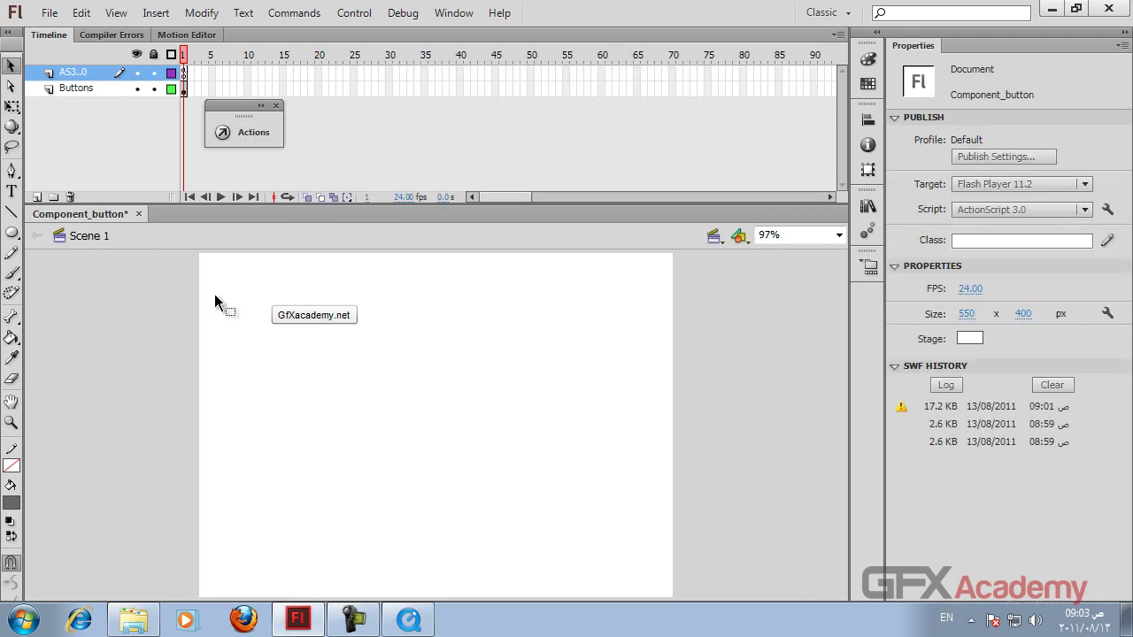
Delete the Icon symbol from the document's library.
left_click(871, 209)
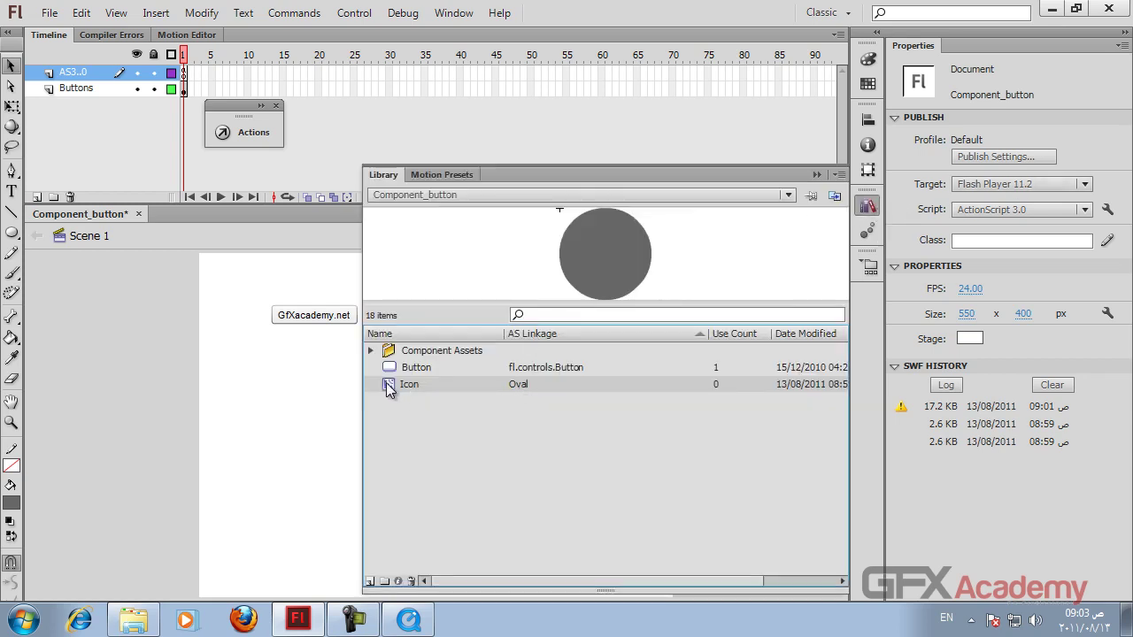
key("Delete")
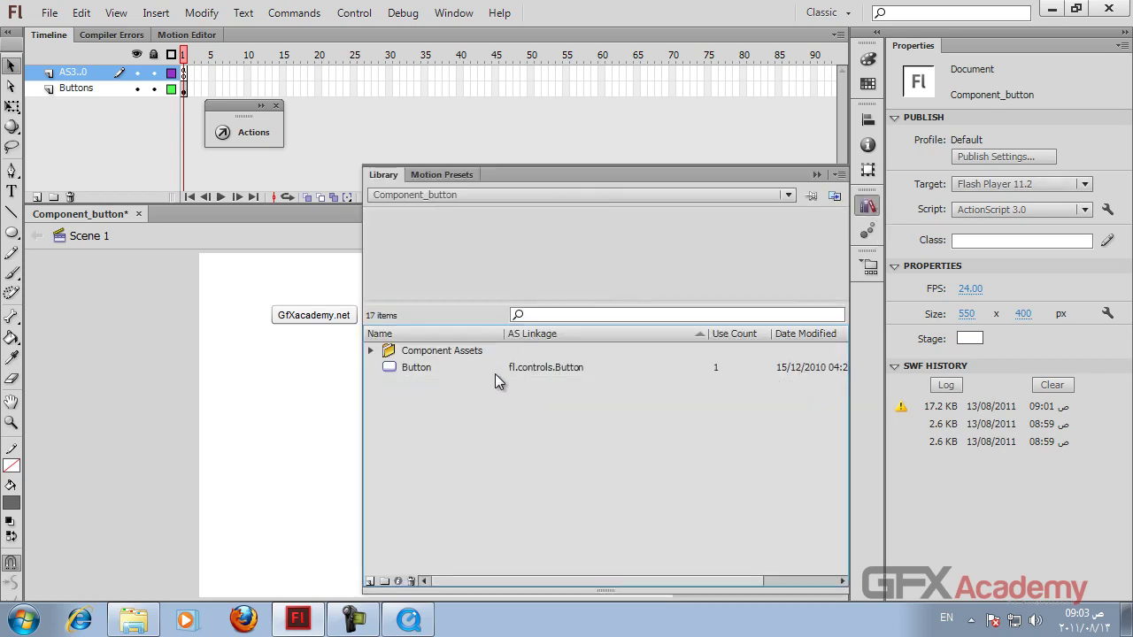
left_click(817, 175)
Draw a small grey circle without a stroke, about 10.80 px across, near the middle of the stage.
left_click(12, 232)
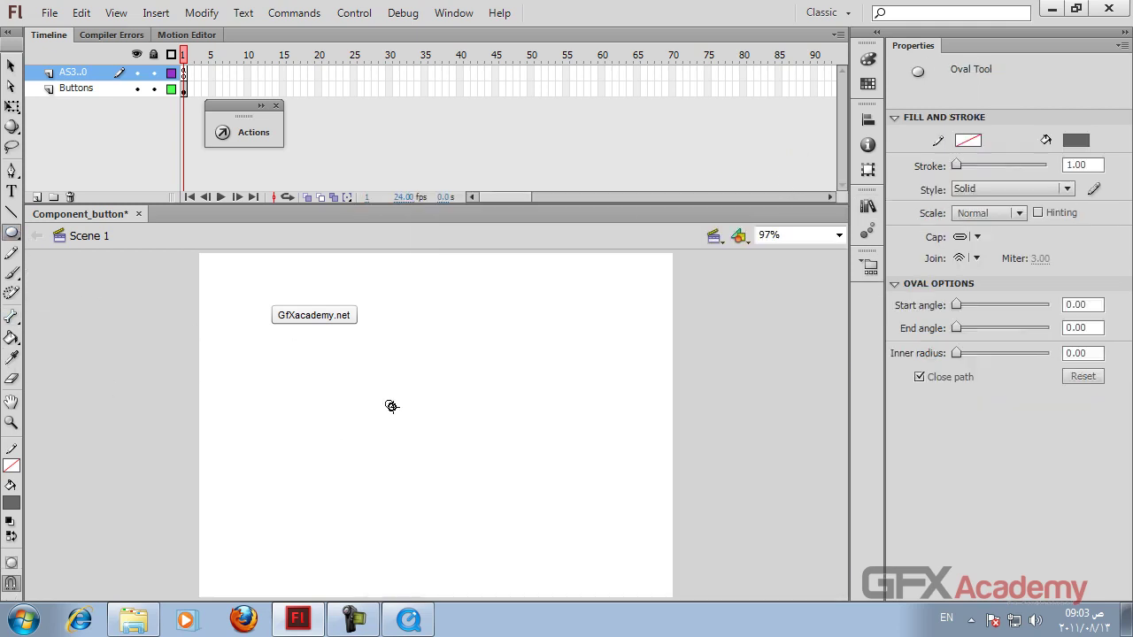
left_click_drag(393, 408, 504, 511)
left_click(12, 65)
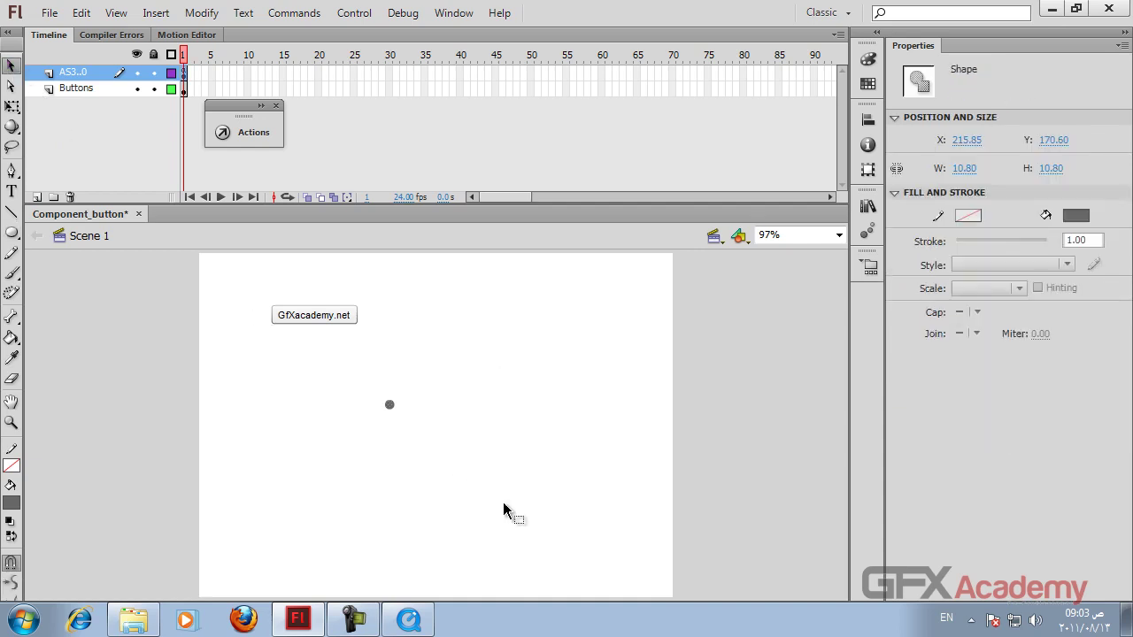
Start converting the circle into a movie clip symbol and name it Icon.
key("F8")
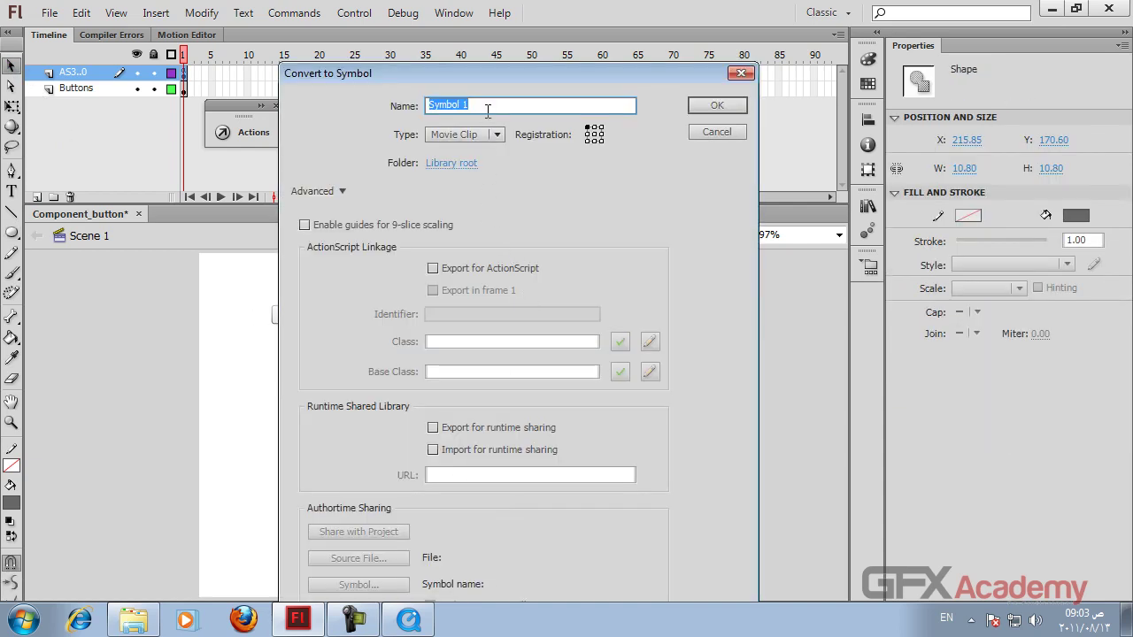
type("Oval")
key("BackSpace")
key("BackSpace")
key("BackSpace")
key("BackSpace")
type("Icon")
left_click(330, 191)
left_click(329, 193)
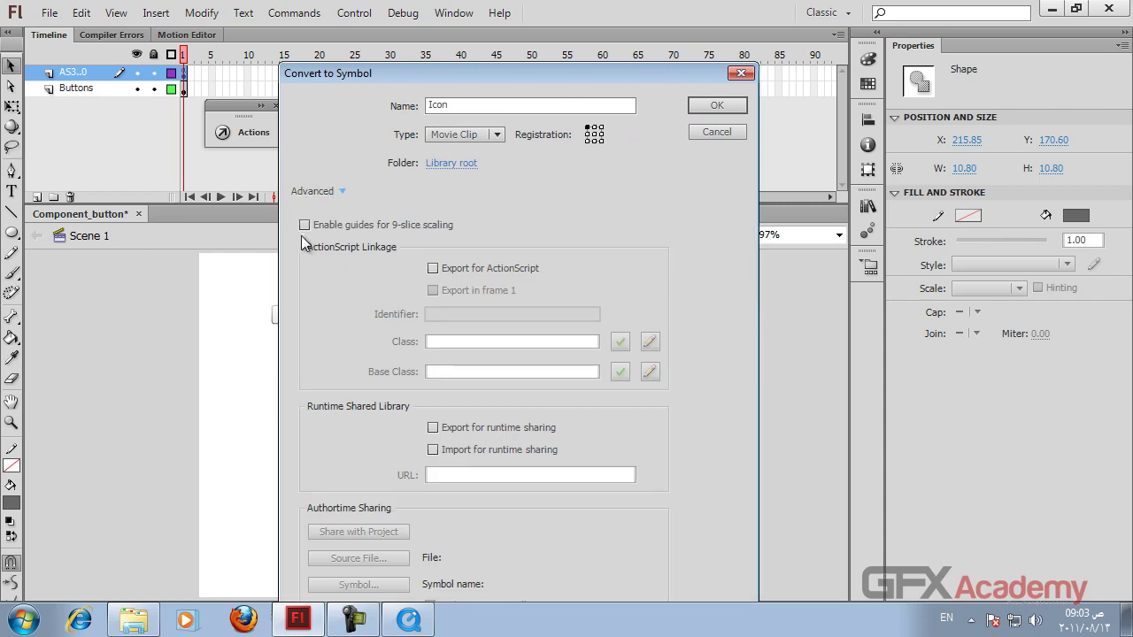
Export the symbol for ActionScript with the class name Oval and complete the conversion.
left_click(433, 268)
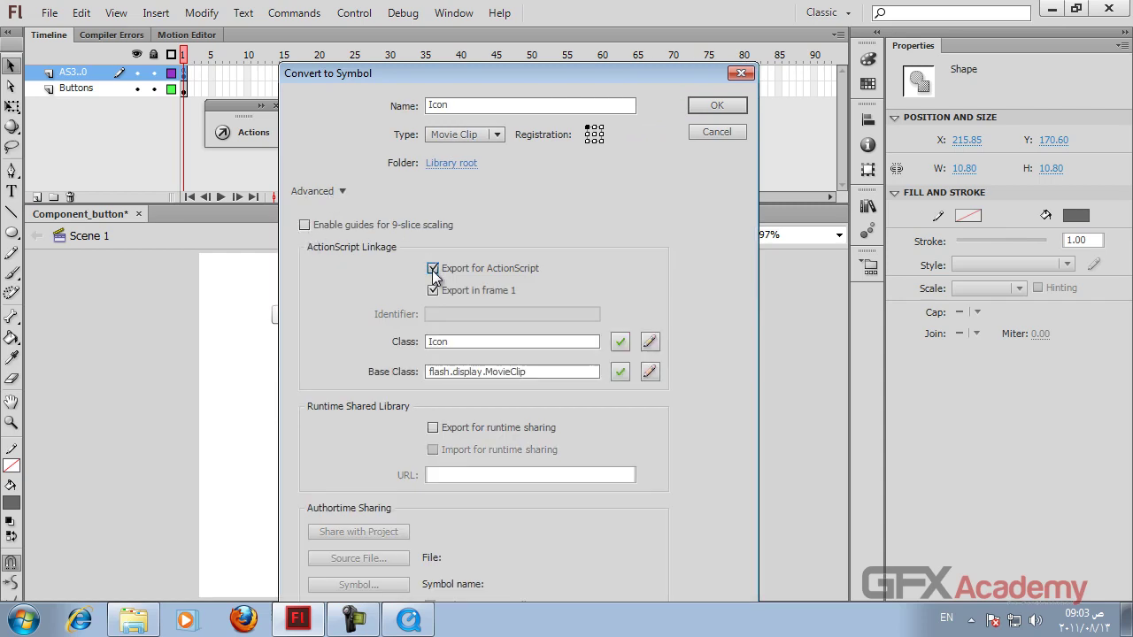
left_click_drag(457, 343, 416, 348)
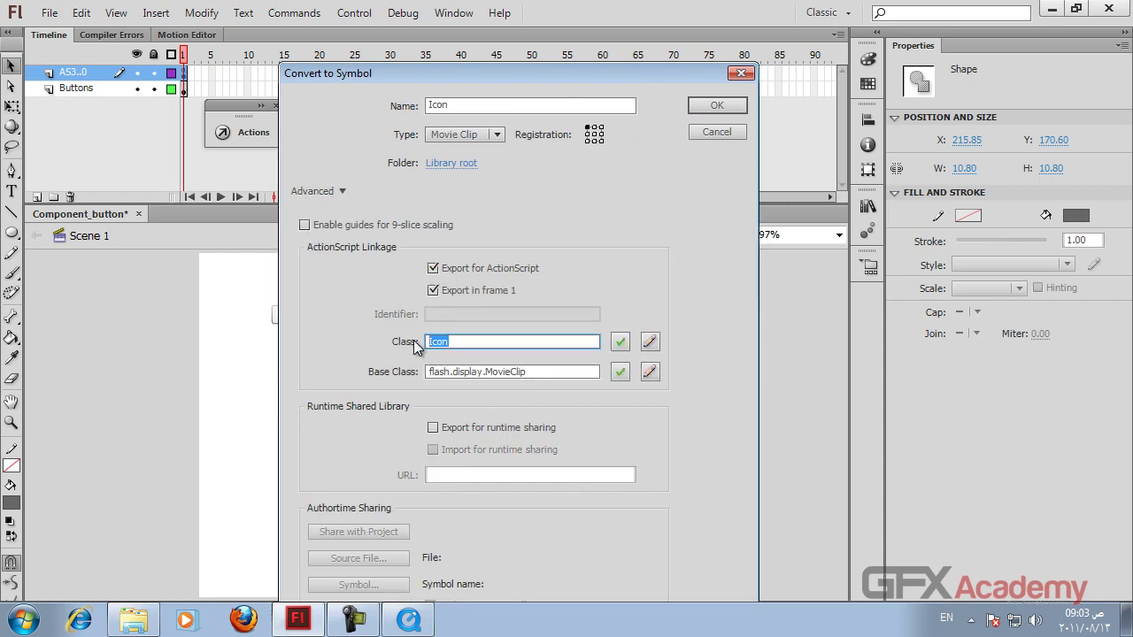
type("Oval")
double_click(448, 345)
left_click(467, 341)
left_click_drag(466, 341, 371, 342)
left_click(451, 342)
left_click_drag(496, 74, 732, 83)
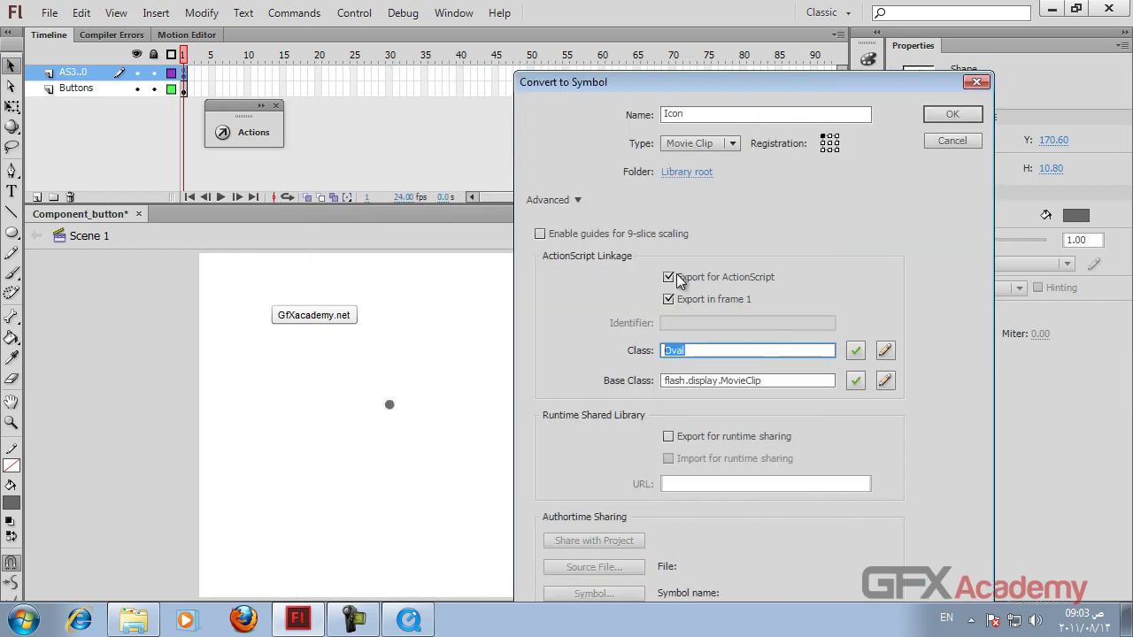
left_click(951, 117)
left_click(653, 343)
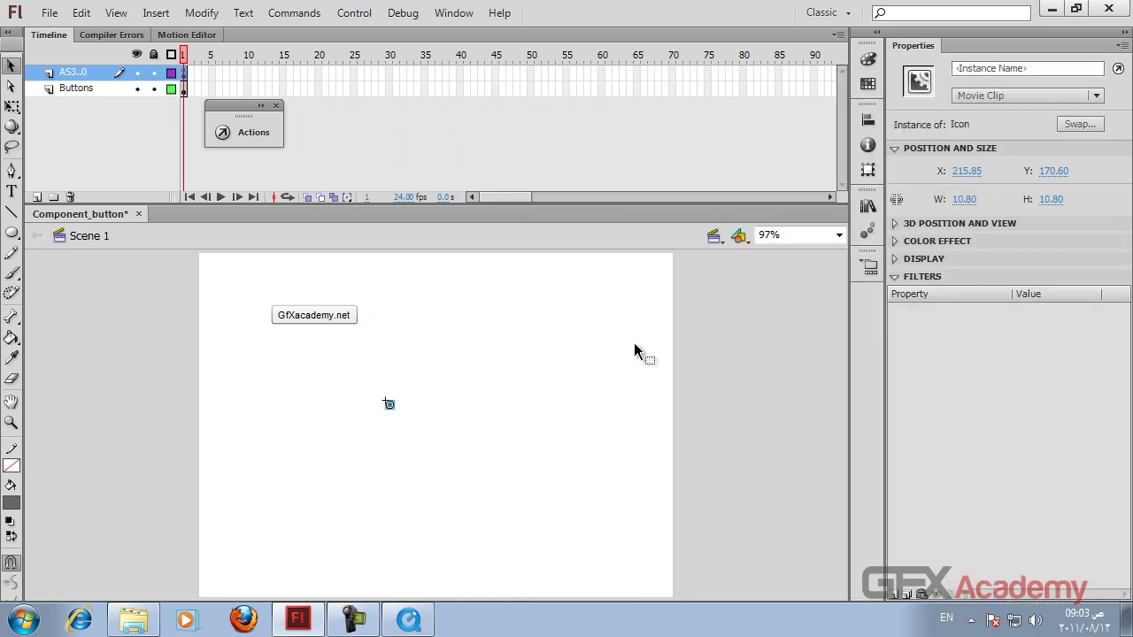
Delete the Icon instance from the stage and check the symbol's linkage name in the library.
left_click(868, 205)
left_click_drag(404, 377, 295, 483)
left_click(301, 482)
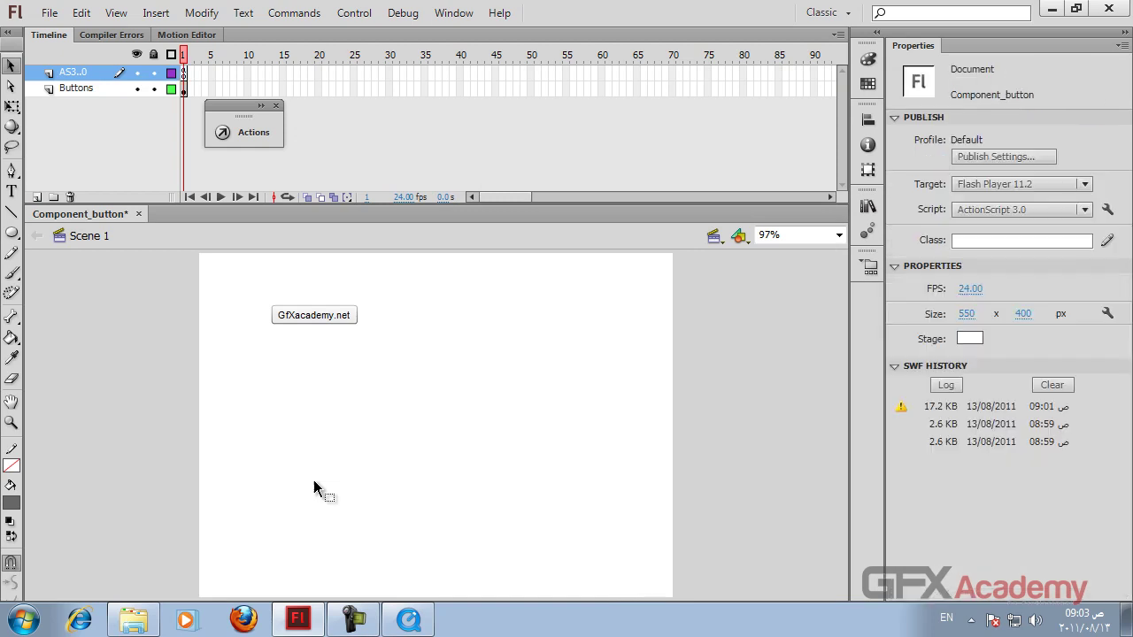
left_click(867, 205)
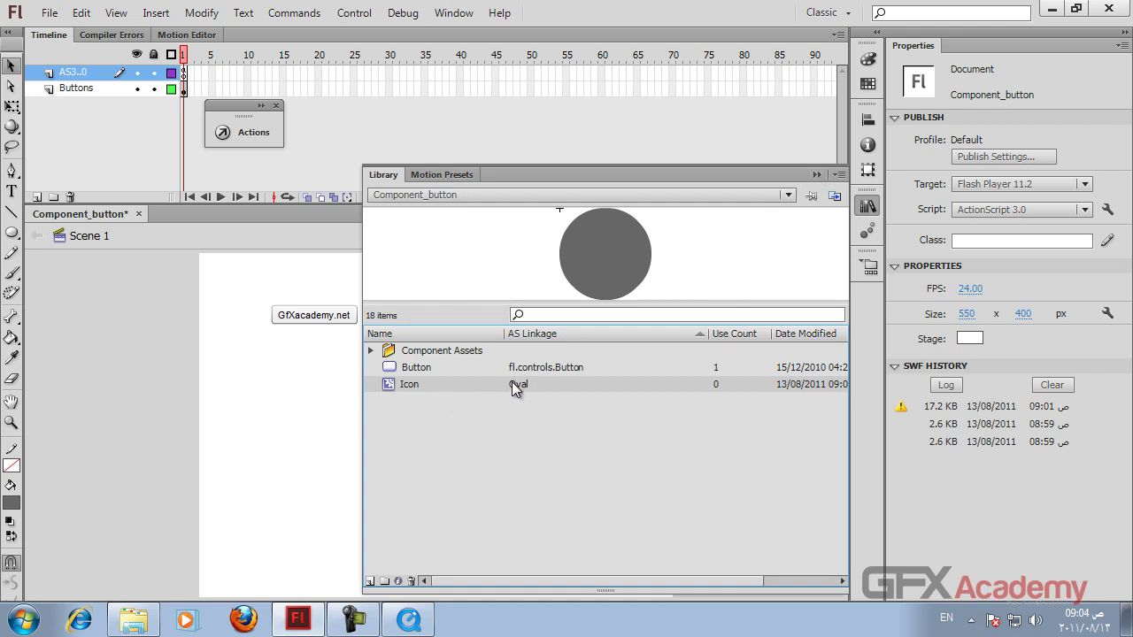
left_click(819, 174)
Review the setStyle arguments in the AS3..0 frame script and test the movie twice, closing the first preview.
left_click(247, 134)
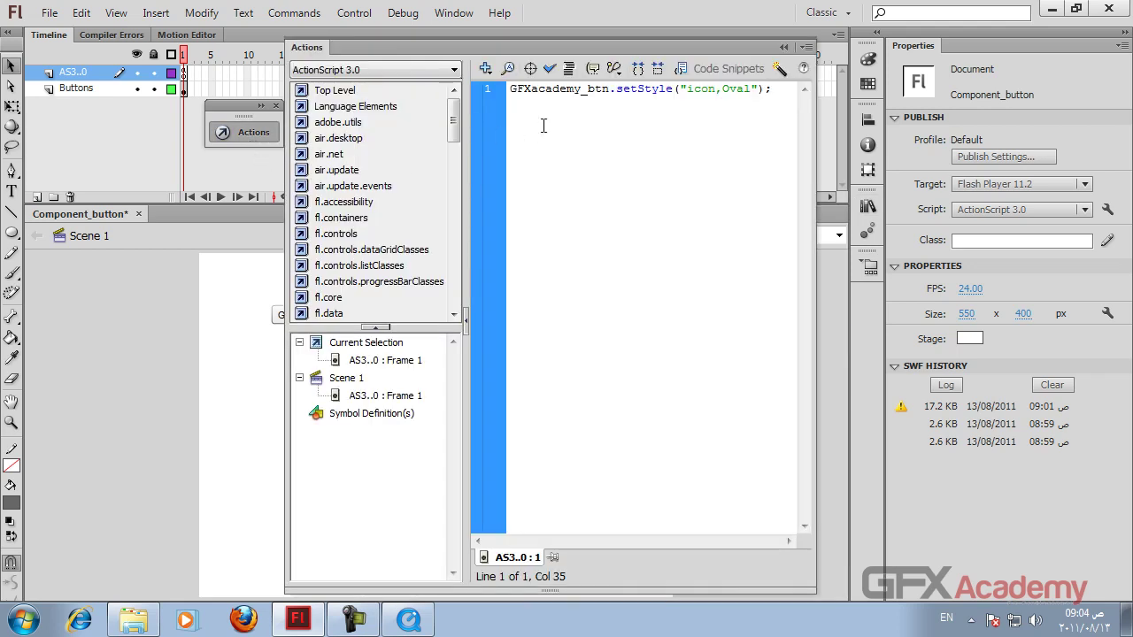
left_click(738, 85)
double_click(741, 86)
left_click(741, 89)
key("ctrl+Return")
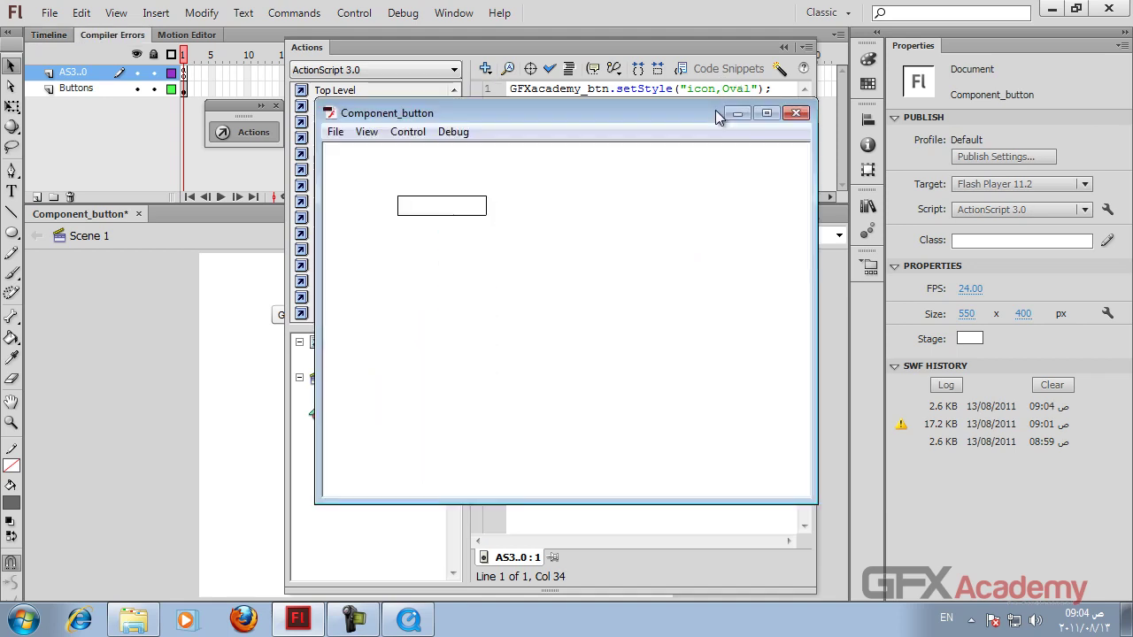
left_click(797, 114)
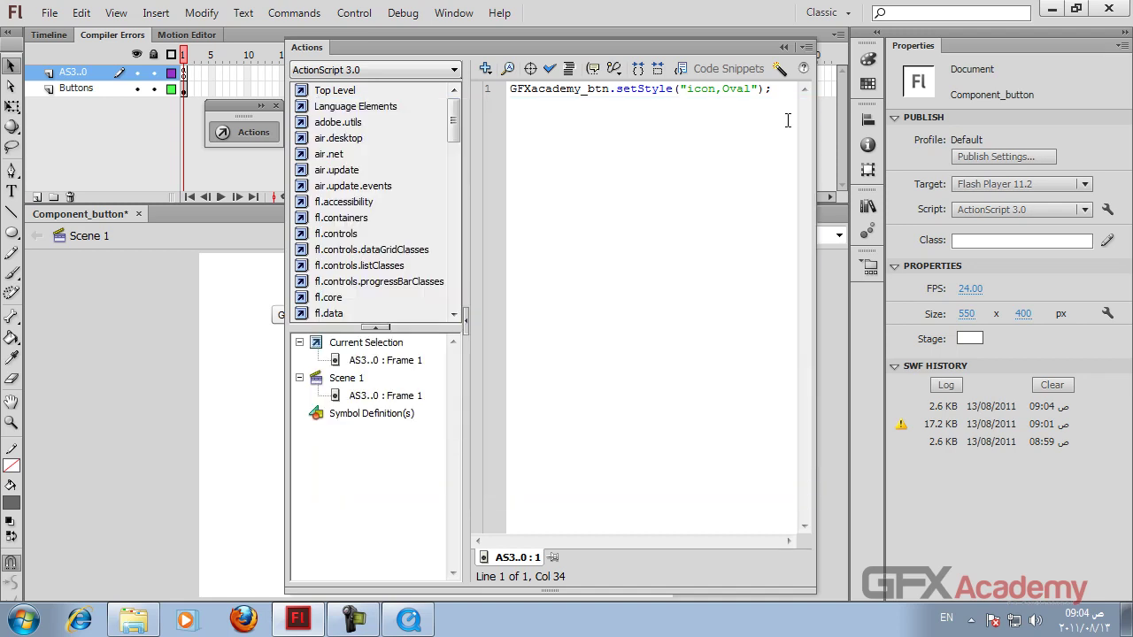
key("ctrl+Return")
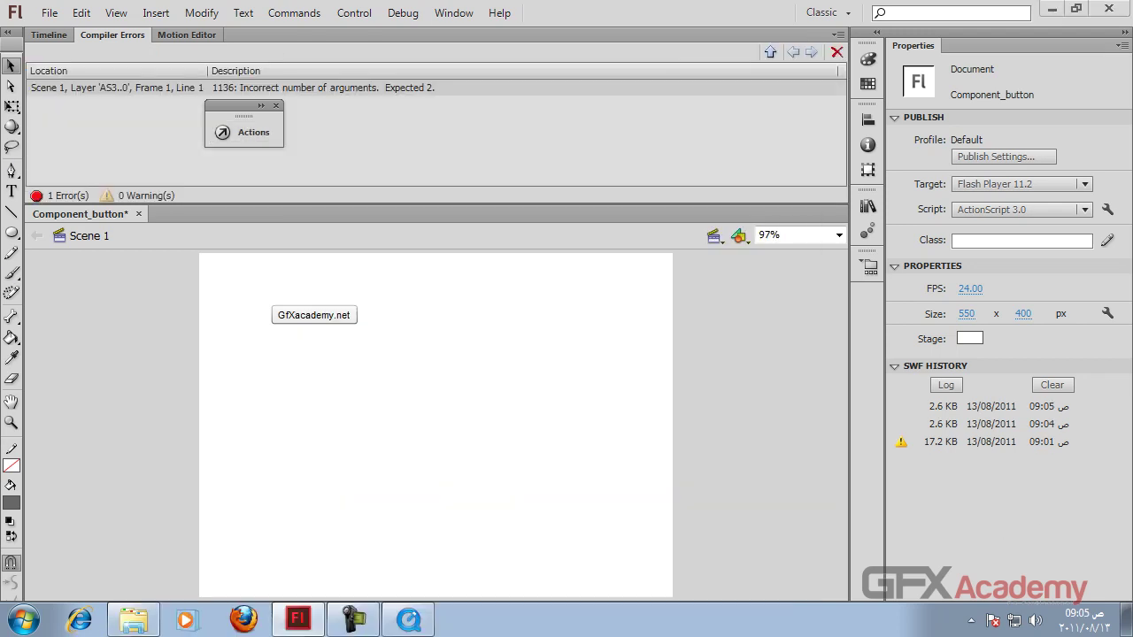
Correct the quotation marks in the frame script so the line reads GFXacademy_btn.setStyle("icon",Oval);.
left_click(250, 133)
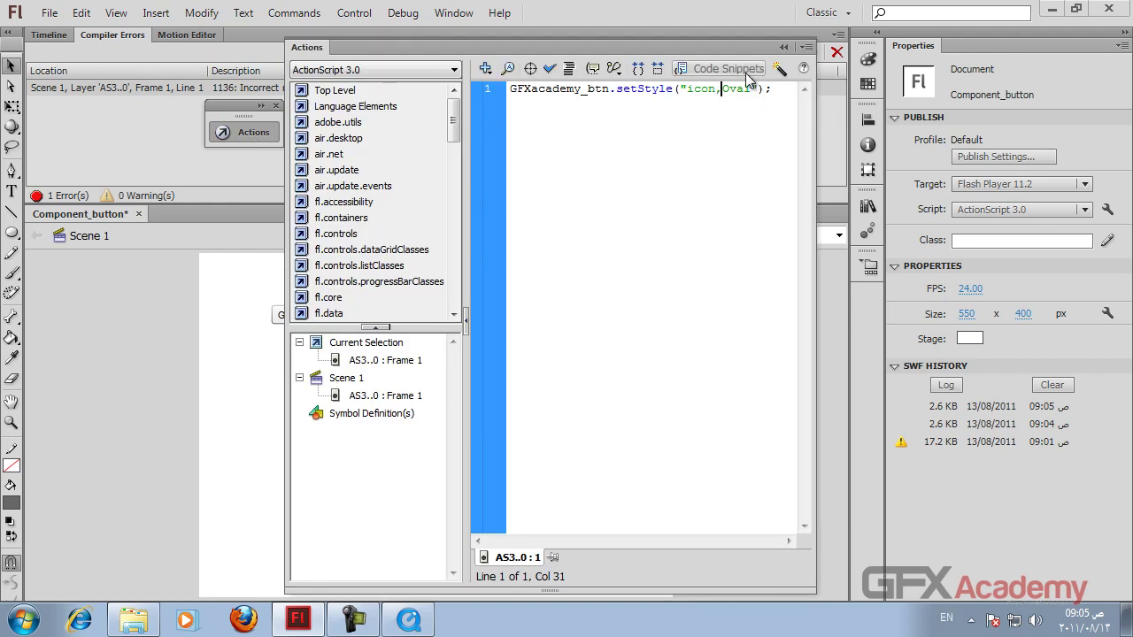
left_click_drag(759, 89, 751, 90)
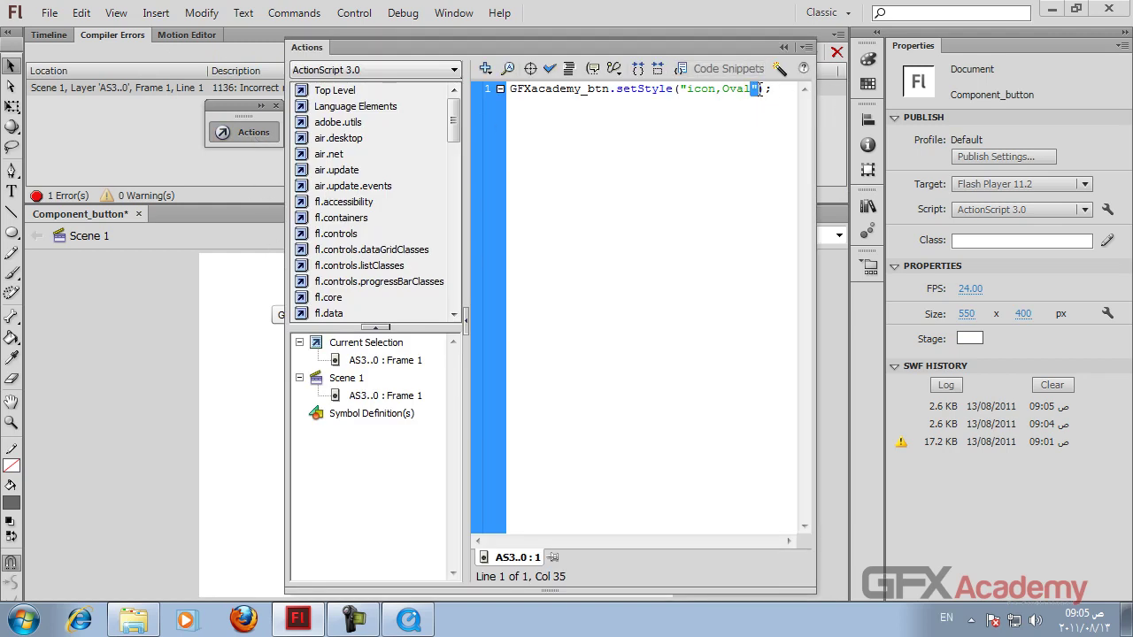
key("Delete")
left_click(715, 89)
type("\"")
Examine the Oval class argument and the icon style name in the setStyle line.
double_click(744, 89)
left_click(746, 88)
double_click(695, 88)
left_click(701, 89)
double_click(701, 89)
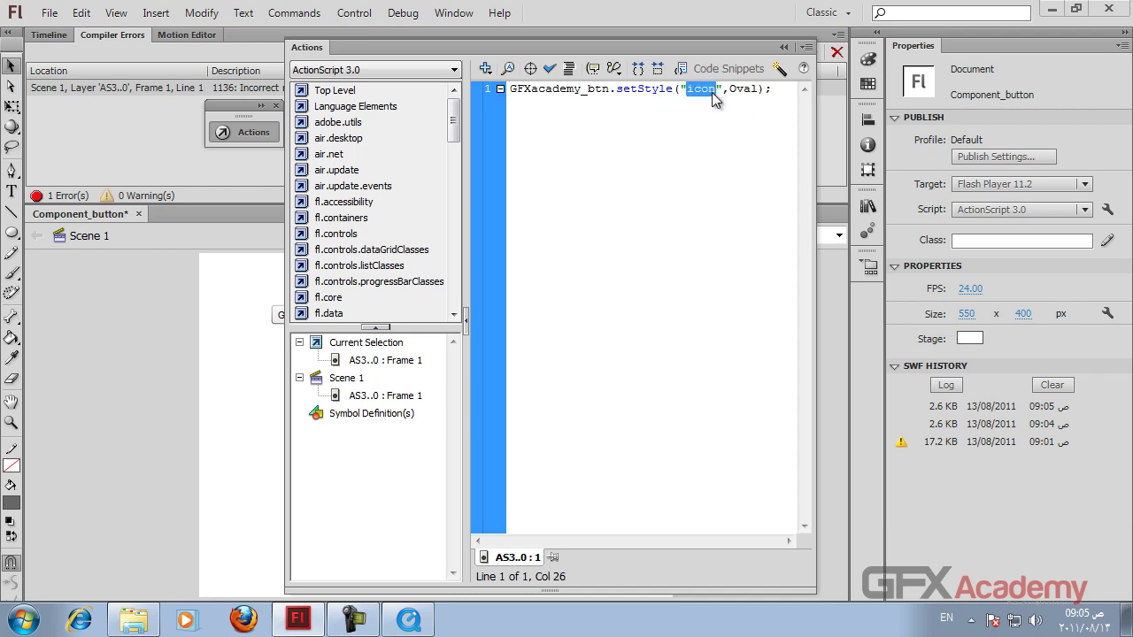
left_click(700, 91)
double_click(699, 91)
left_click(703, 88)
double_click(702, 89)
left_click(702, 90)
Test the movie to check the button's icon, close the preview, and collapse the script editor.
key("ctrl+Return")
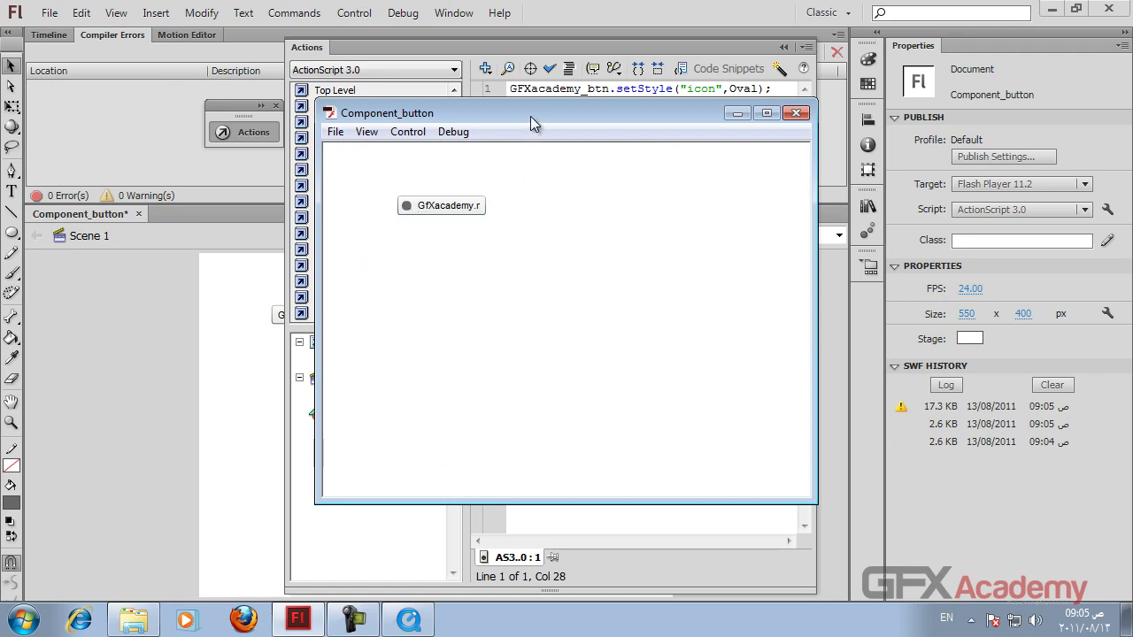
left_click_drag(530, 116, 551, 163)
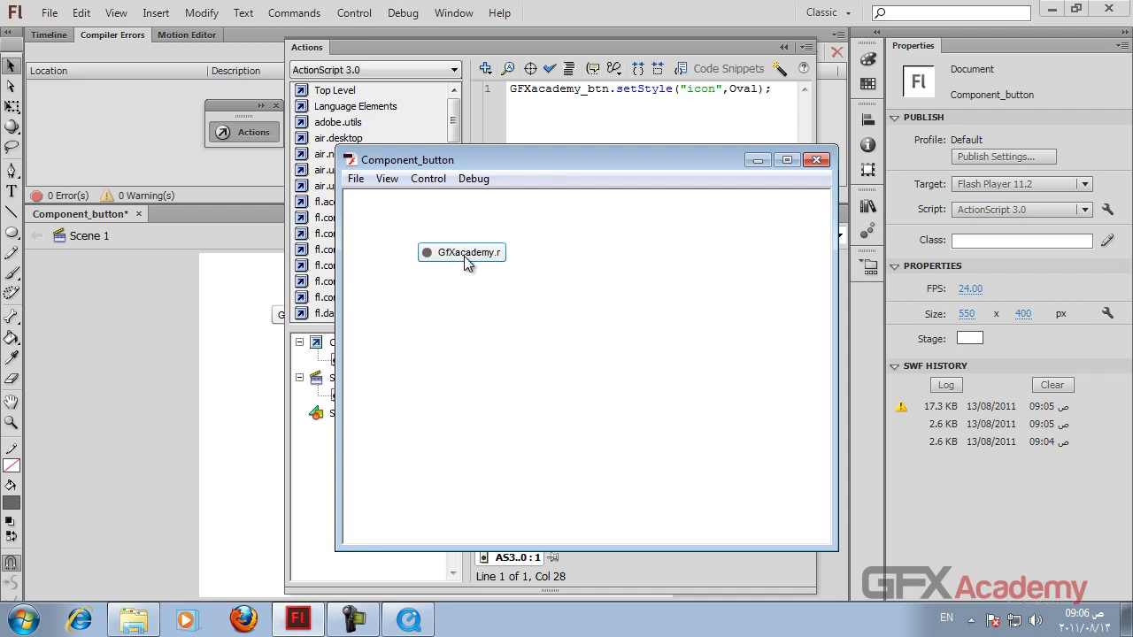
left_click(816, 160)
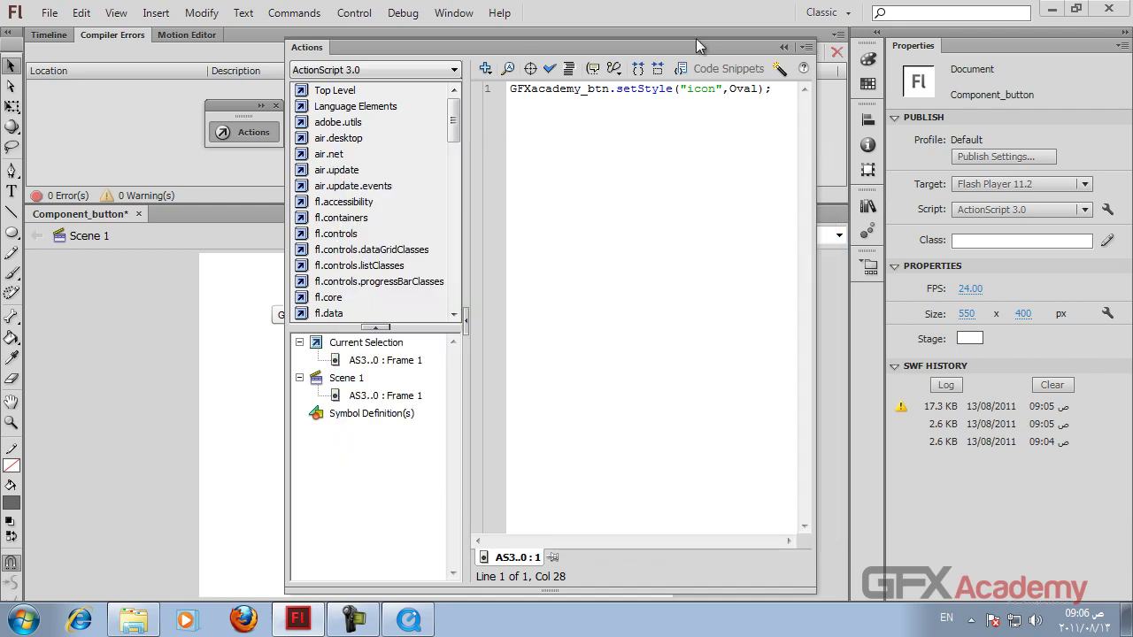
left_click(785, 46)
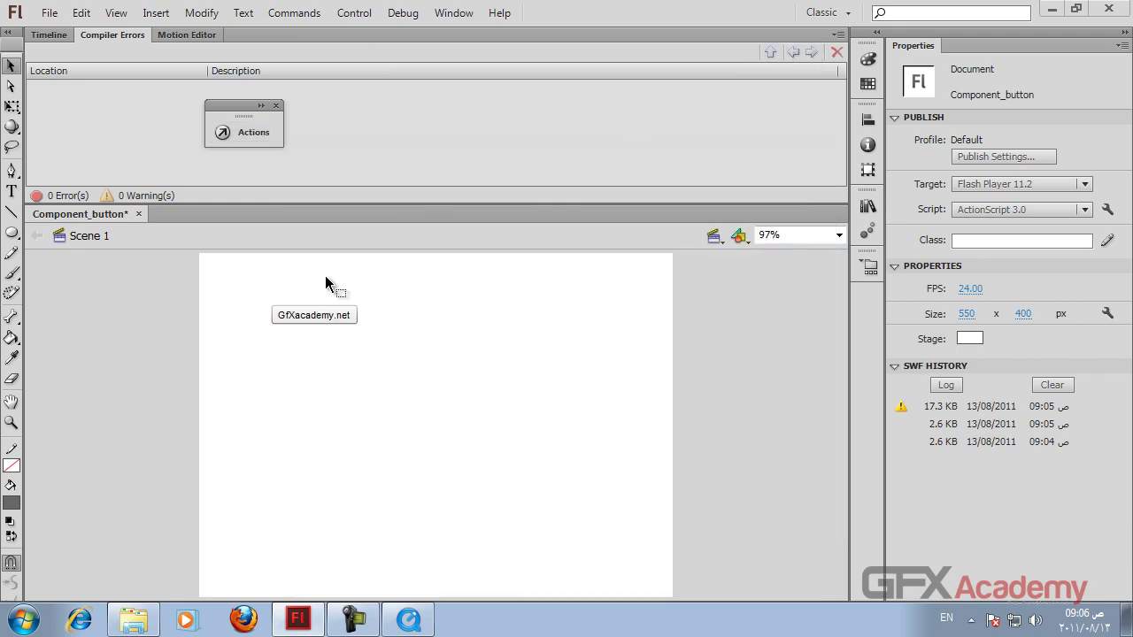
Widen the button on the stage to about 132.90 px with Free Transform and test the movie.
left_click(315, 317)
key("q")
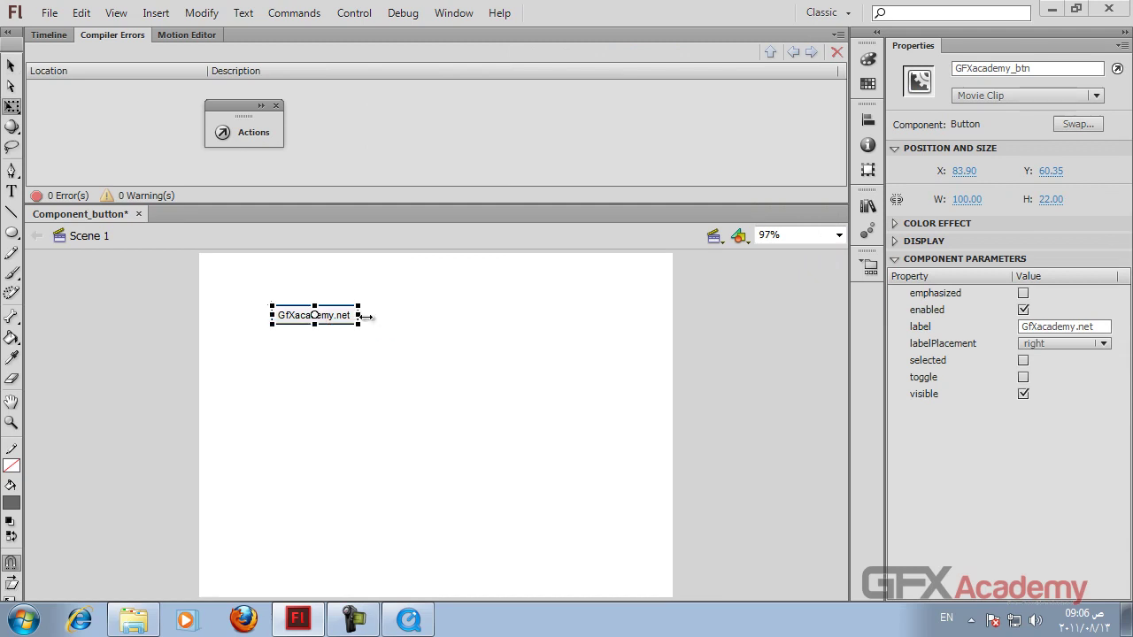
left_click_drag(362, 316, 372, 315)
key("ctrl+Return")
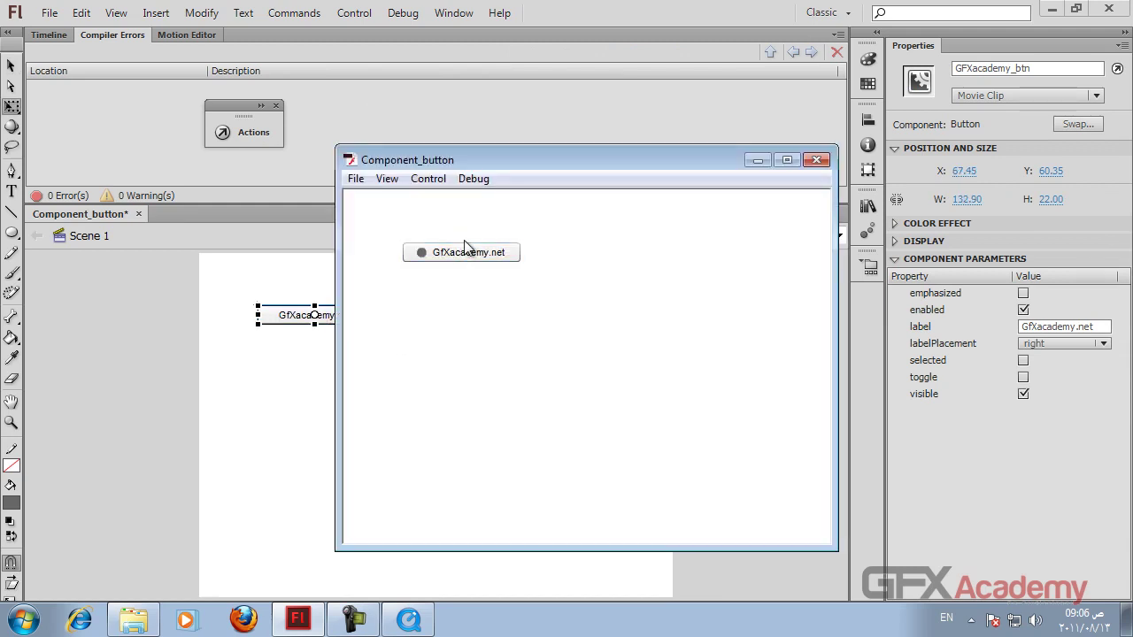
left_click(455, 253)
Compare the button's labelPlacement options with the label and icon arrangement in the preview.
left_click(1096, 344)
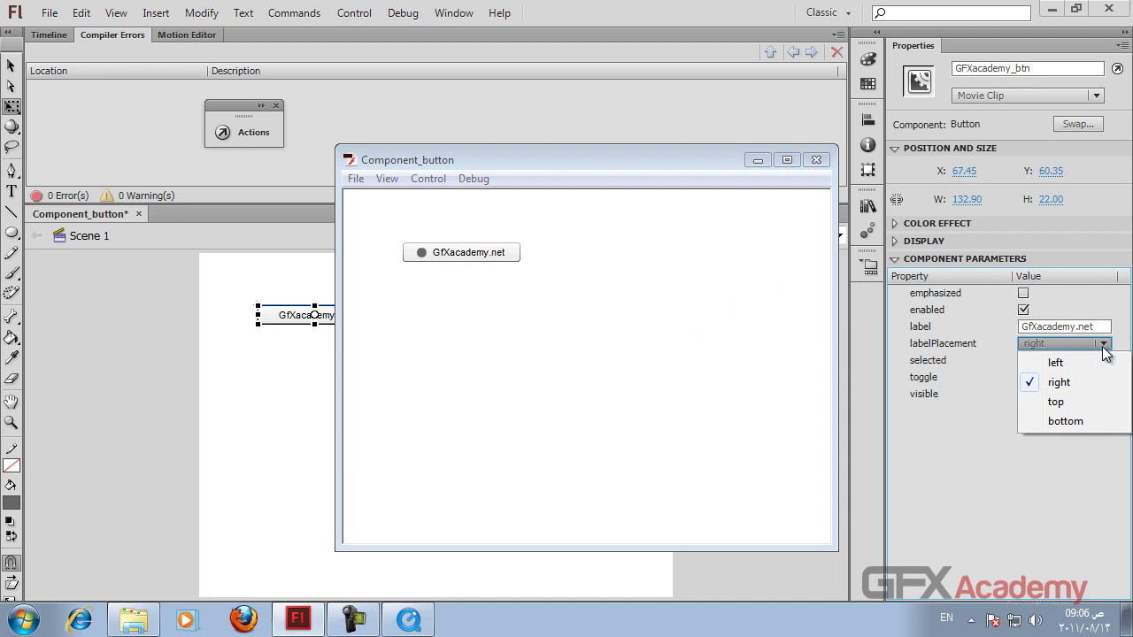
left_click(1100, 348)
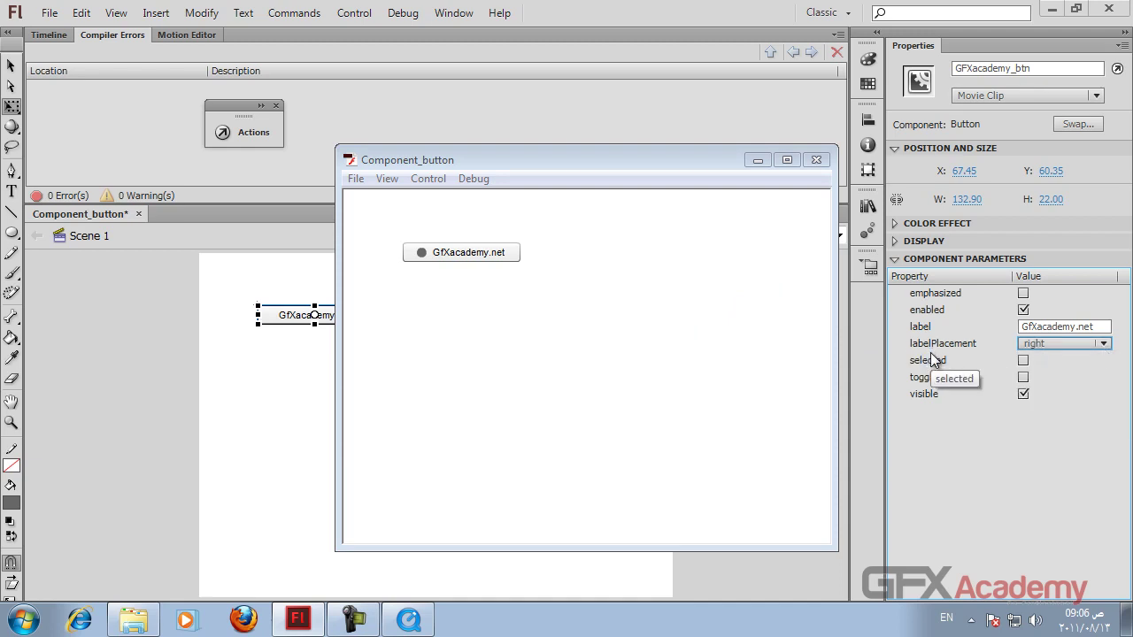
left_click(620, 376)
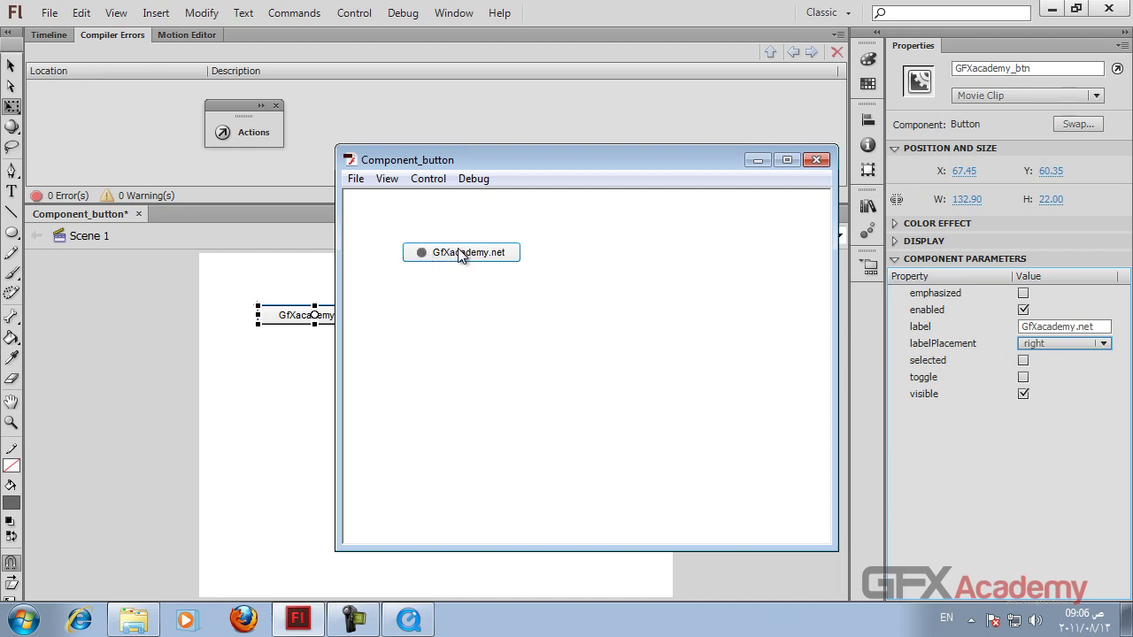
Set the button's labelPlacement to left and retest the movie in a fresh preview.
left_click(1051, 344)
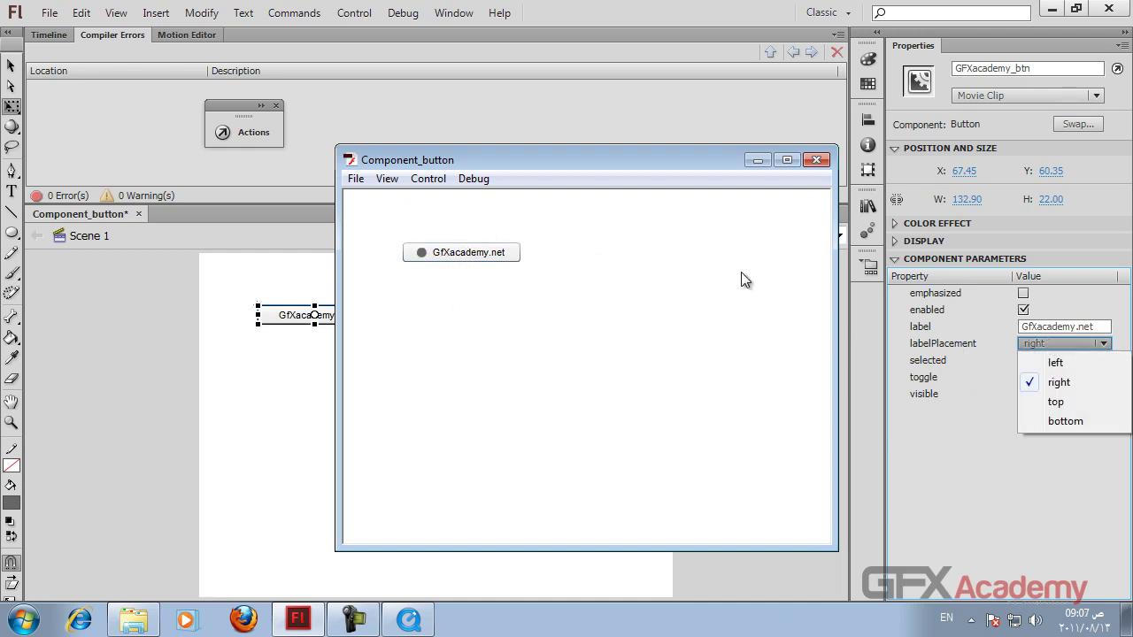
left_click(1054, 363)
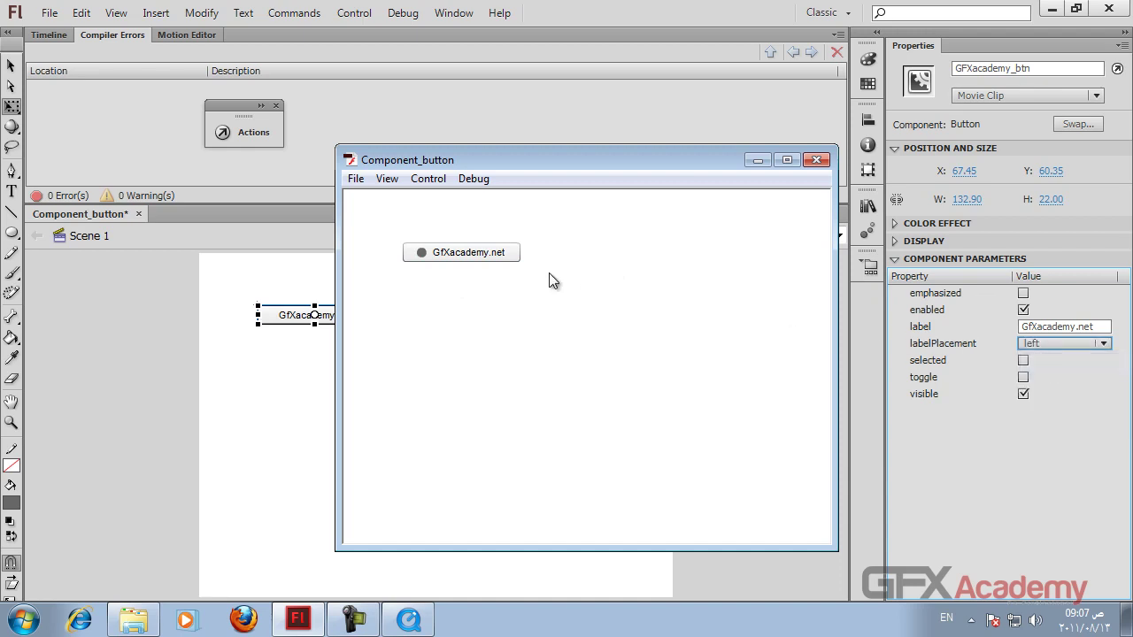
left_click(807, 163)
key("ctrl+Return")
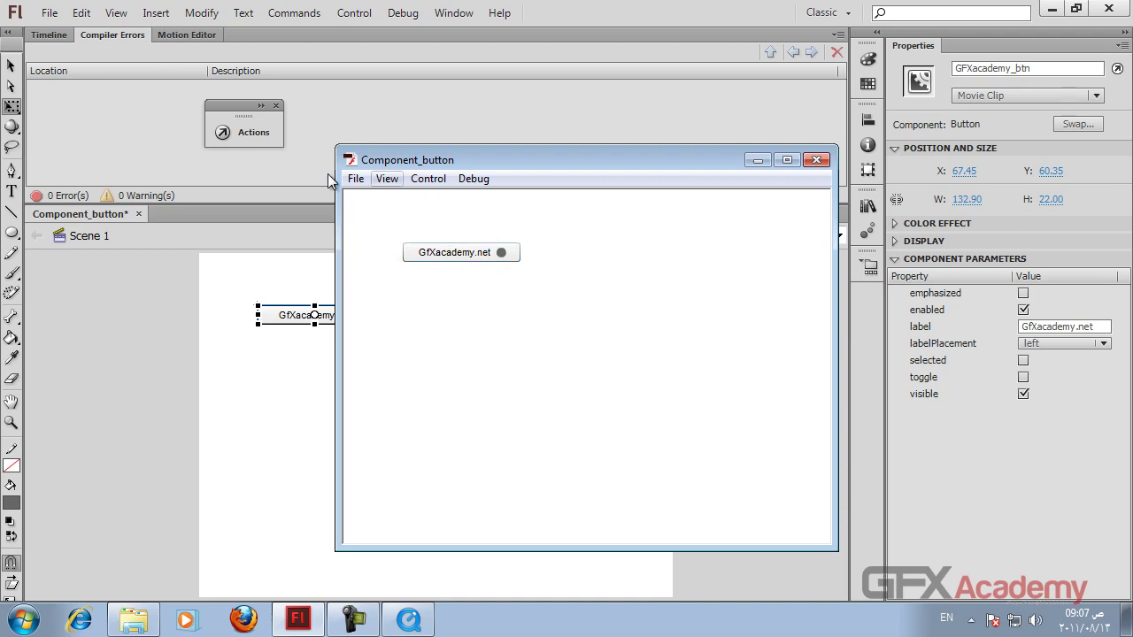
left_click(503, 254)
Set the button's labelPlacement to top, retest the movie, and close the preview.
left_click(1067, 345)
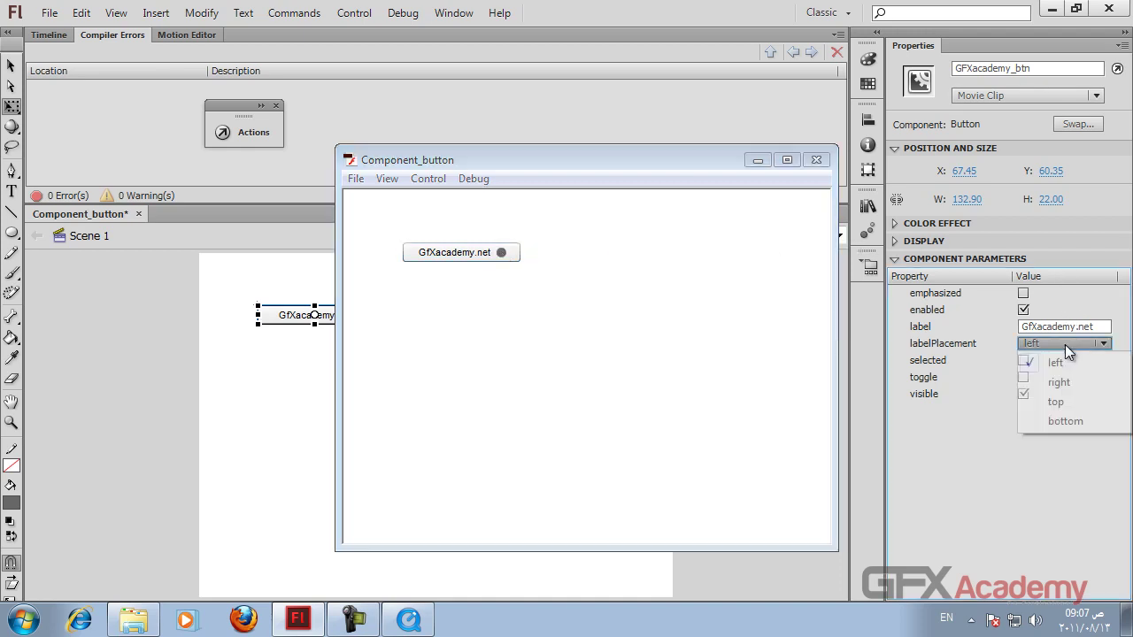
left_click(1062, 402)
left_click(818, 160)
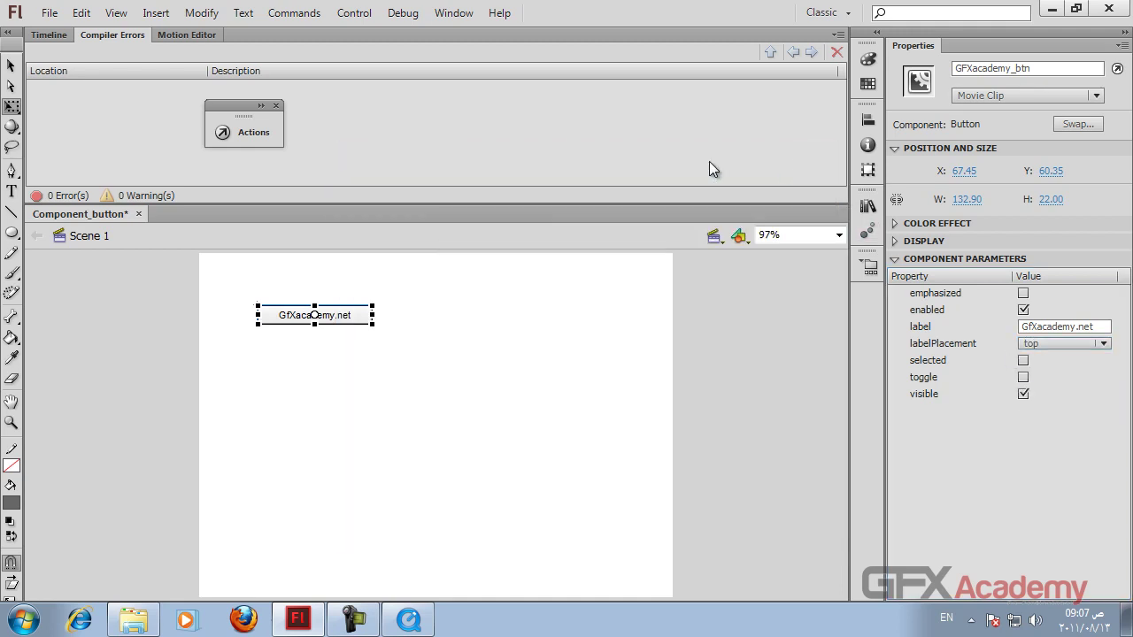
key("ctrl+Return")
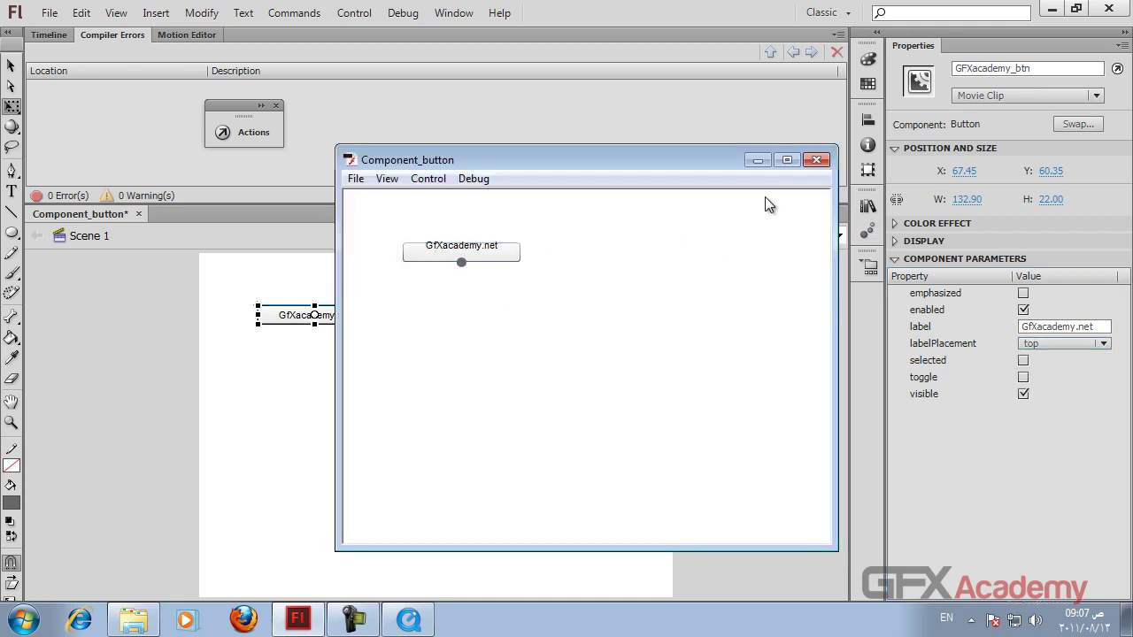
left_click(816, 160)
Set the button's labelPlacement to bottom, test the movie, and close the preview.
left_click(1065, 344)
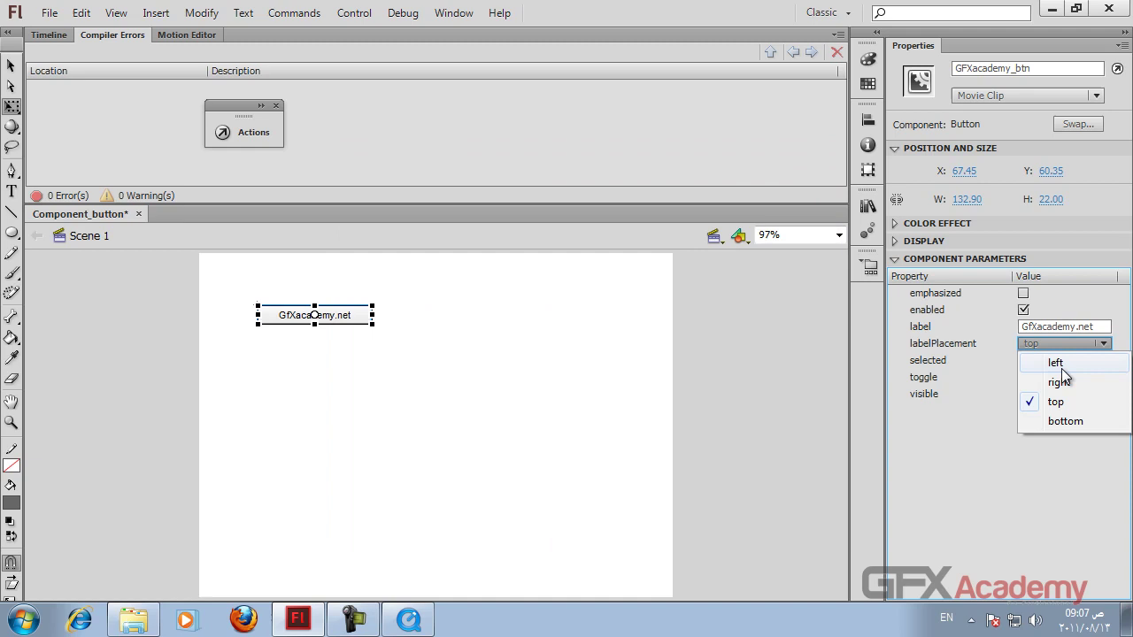
left_click(1065, 421)
key("ctrl+Return")
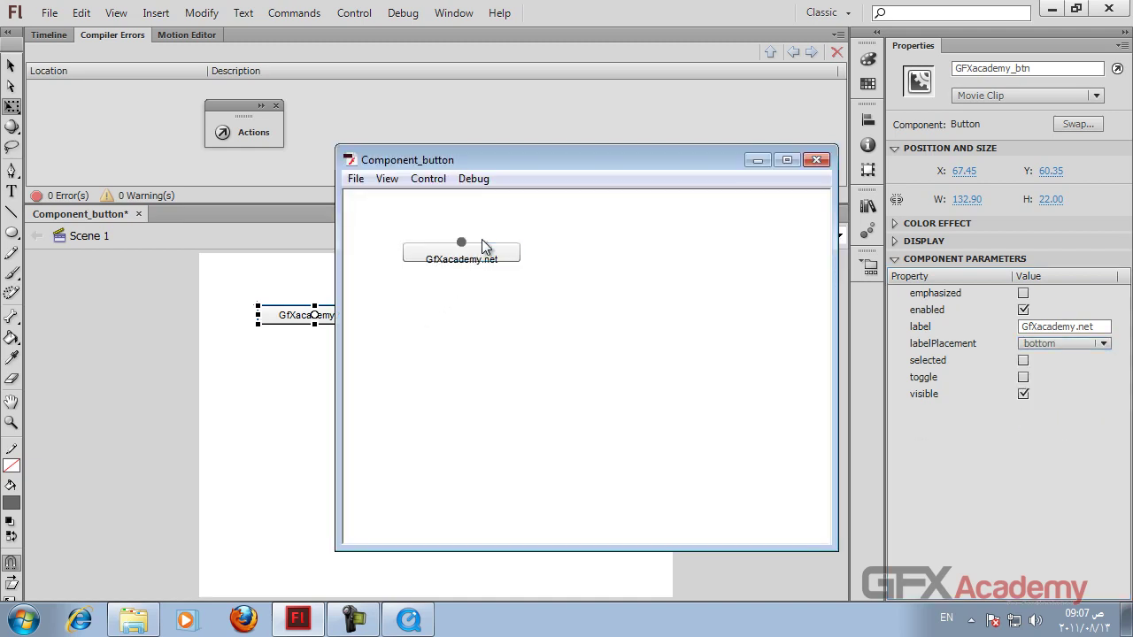
left_click(817, 160)
Set the button's labelPlacement to right and switch to the Selection tool.
left_click(1104, 344)
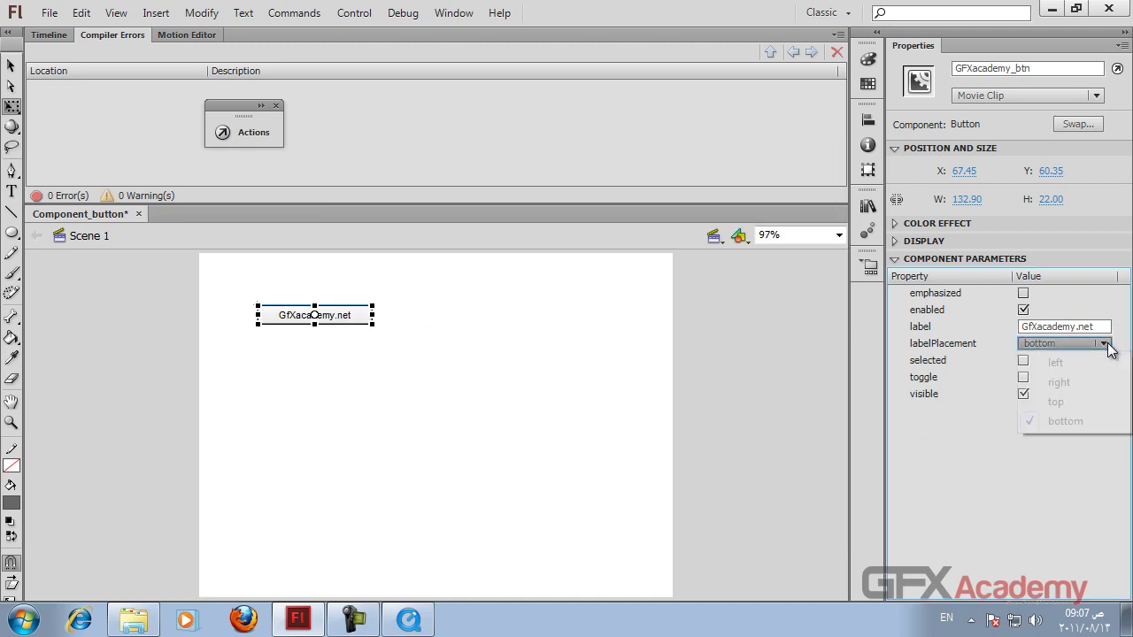
left_click(1087, 380)
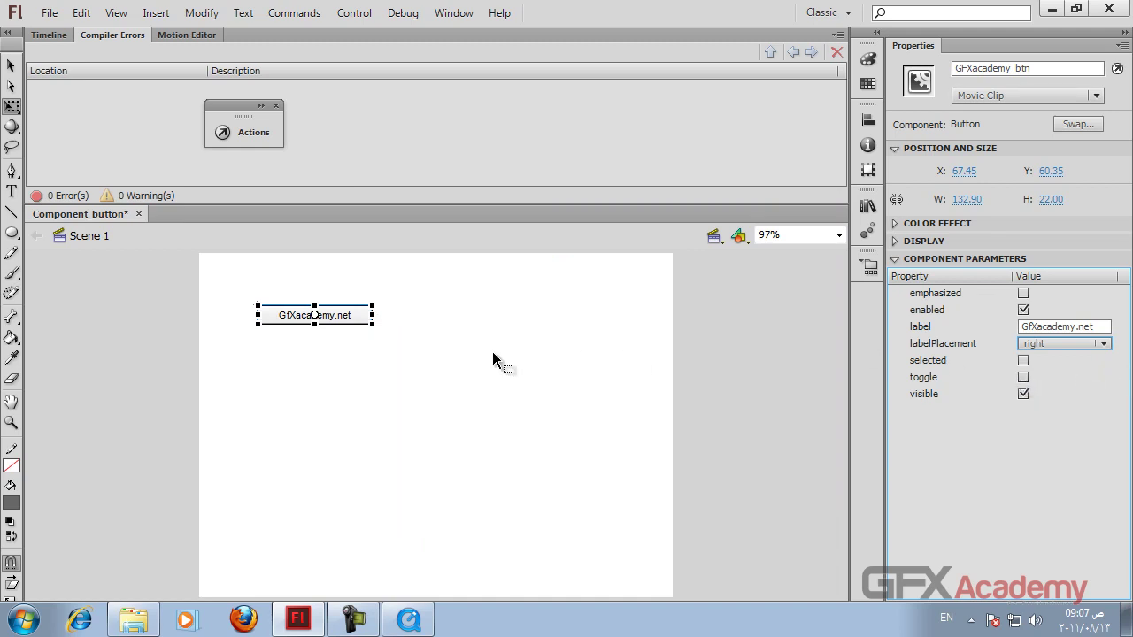
left_click(12, 67)
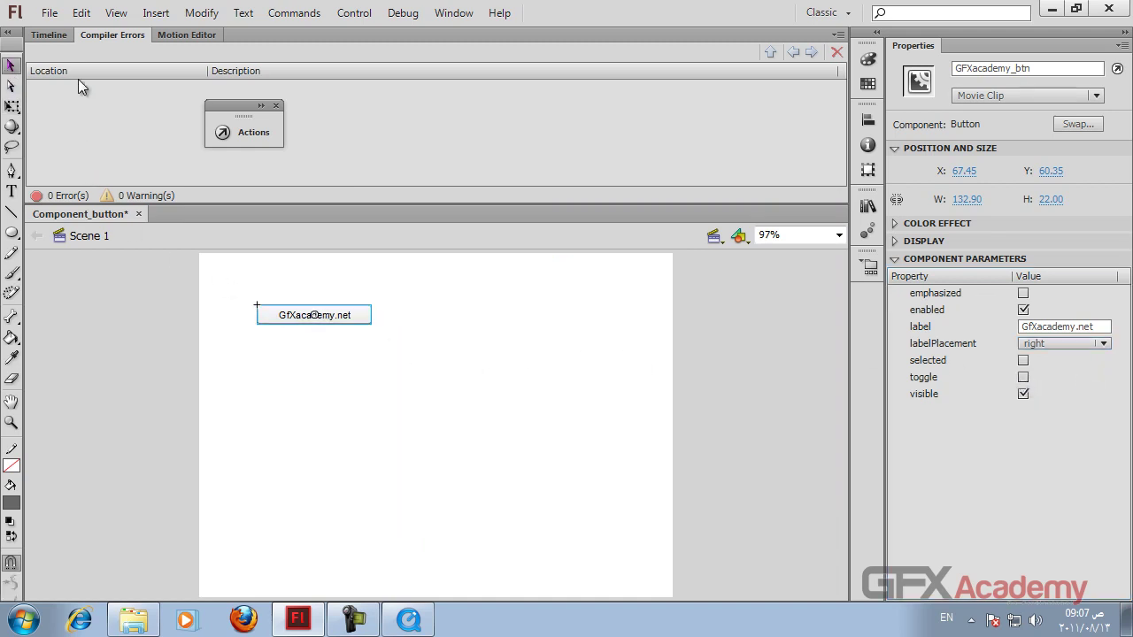
Display the timeline, check the button's label parameter, and select frame 1 of the AS3..0 layer.
left_click(265, 139)
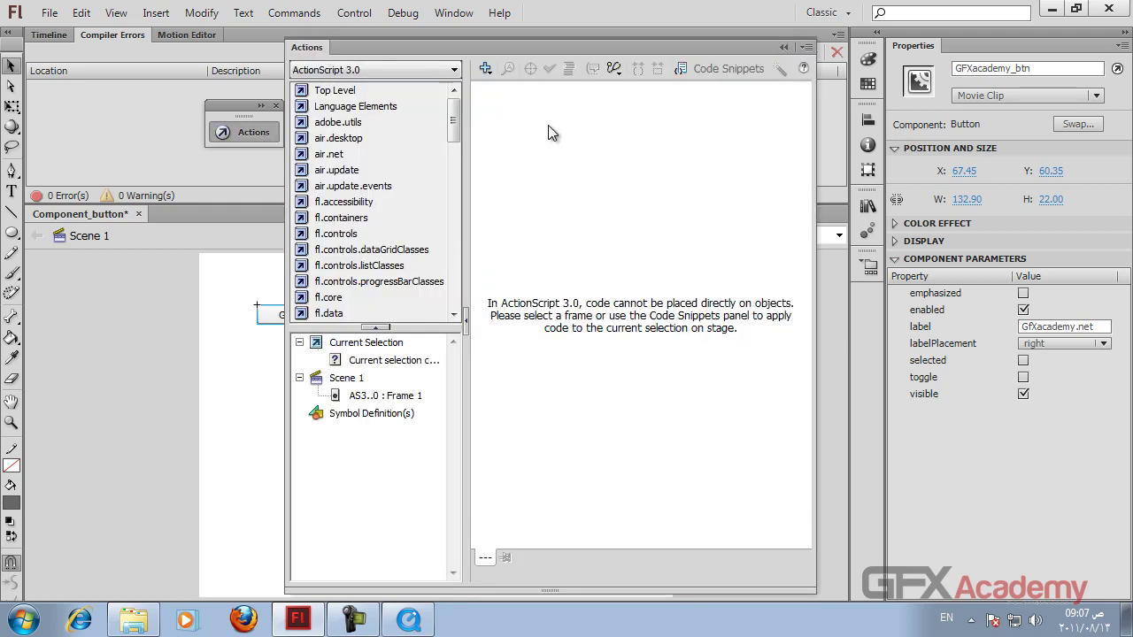
left_click(49, 35)
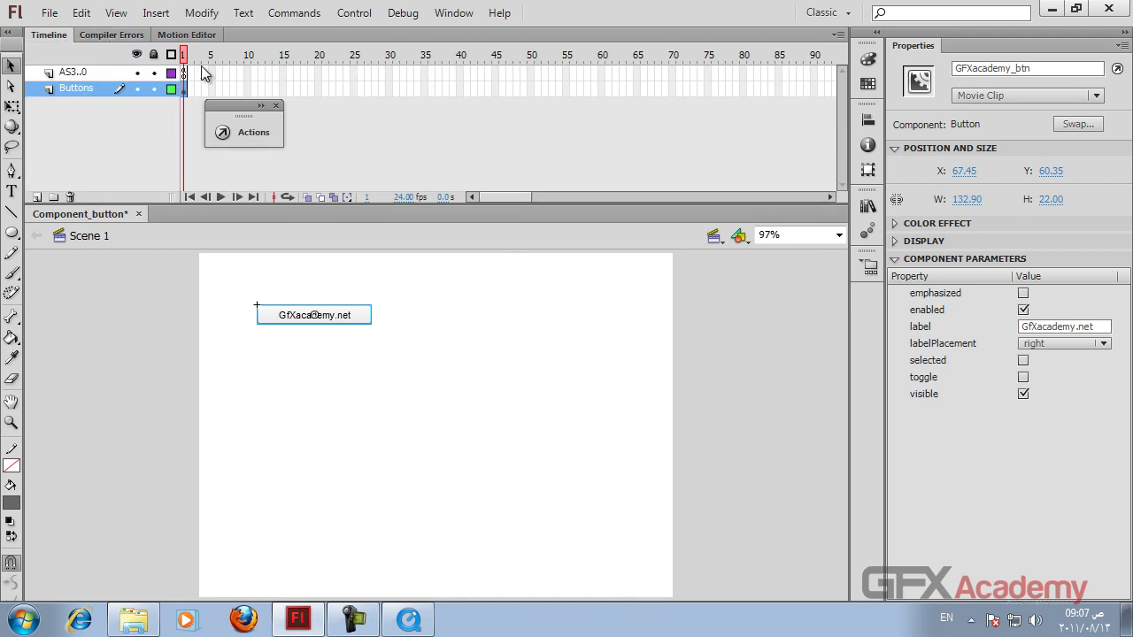
left_click(185, 71)
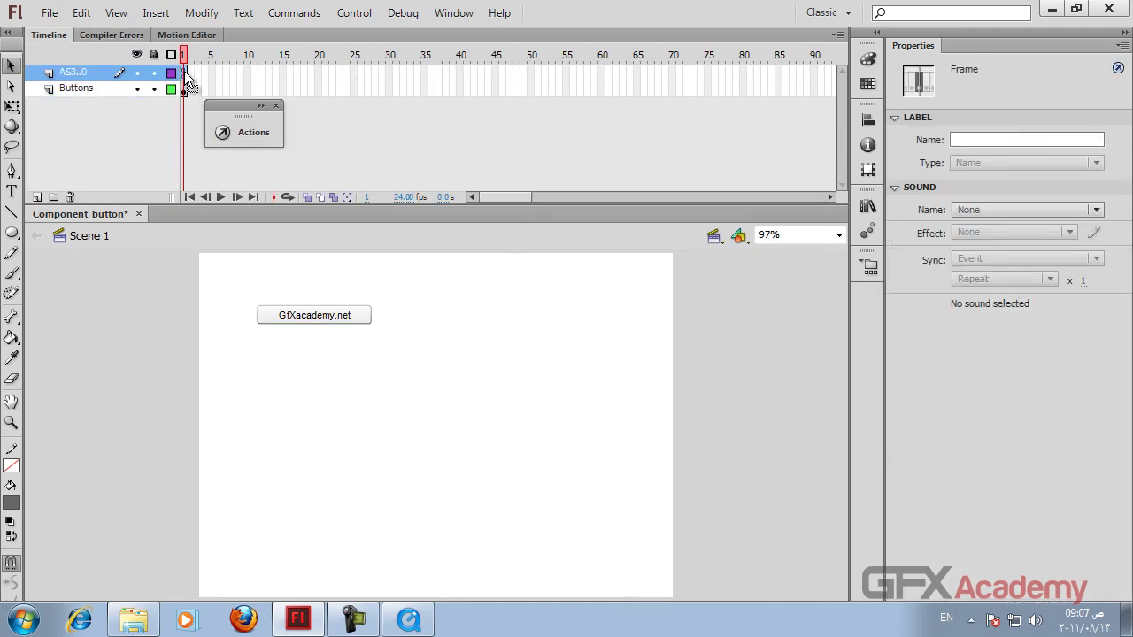
left_click(368, 319)
left_click_drag(1101, 327, 988, 329)
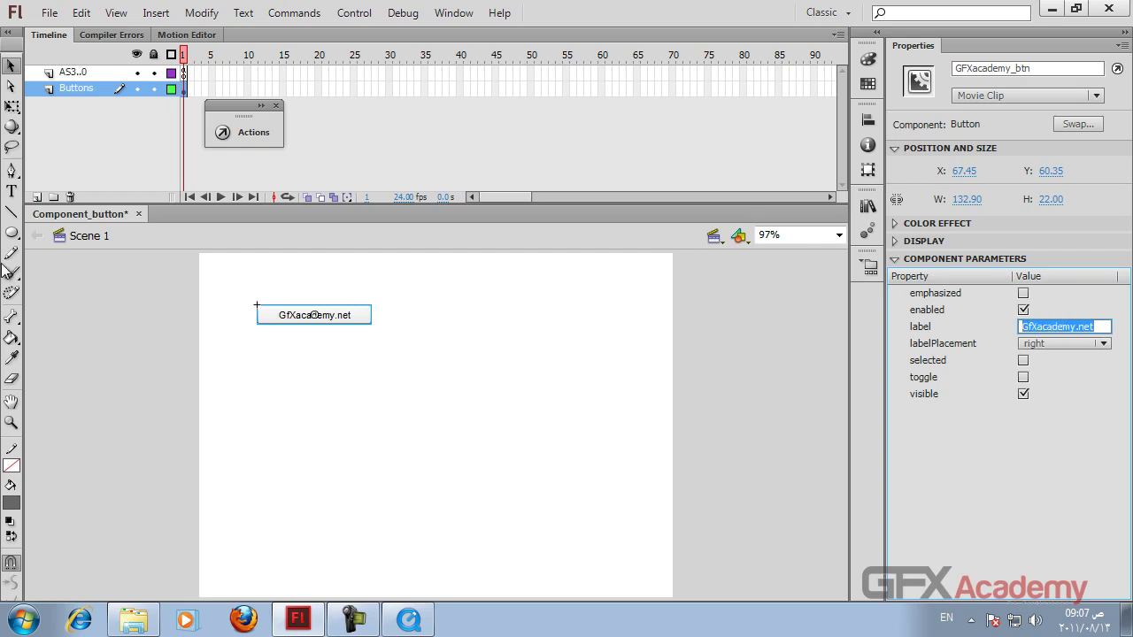
left_click(242, 133)
left_click(182, 71)
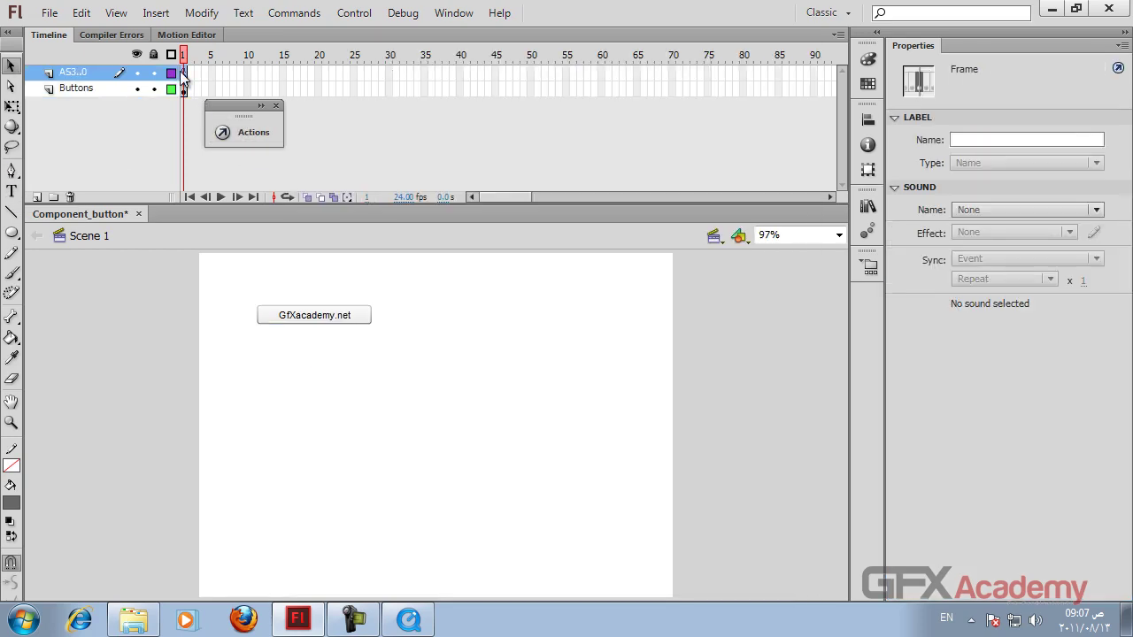
Copy the instance name GFXacademy_btn from the frame 1 script and paste it on a new second line.
left_click(248, 133)
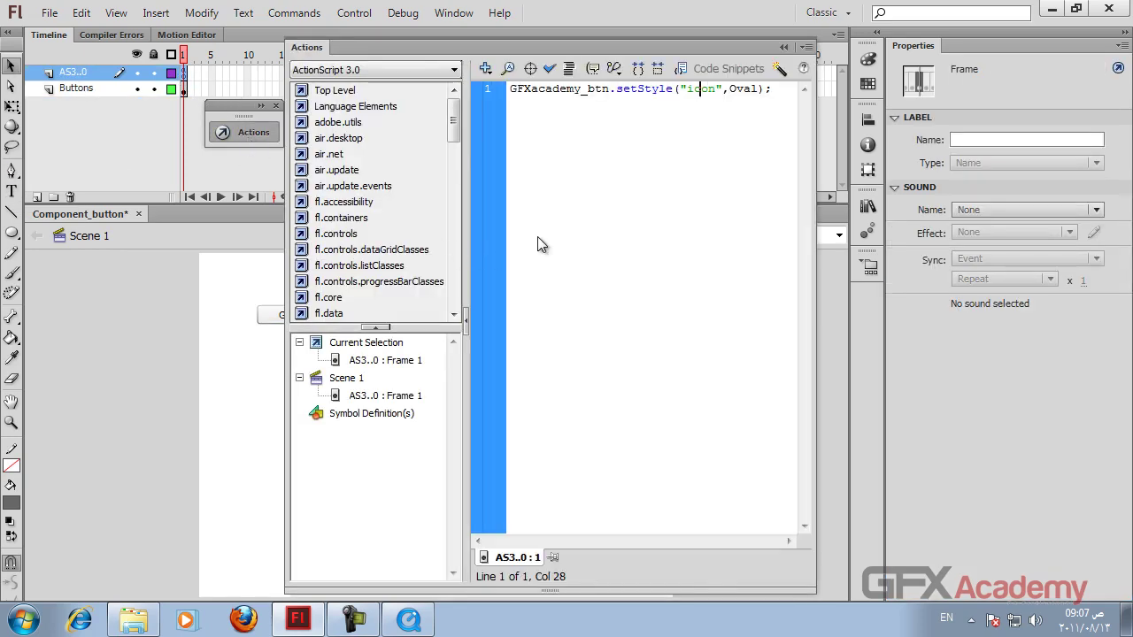
double_click(609, 93)
key("ctrl+c")
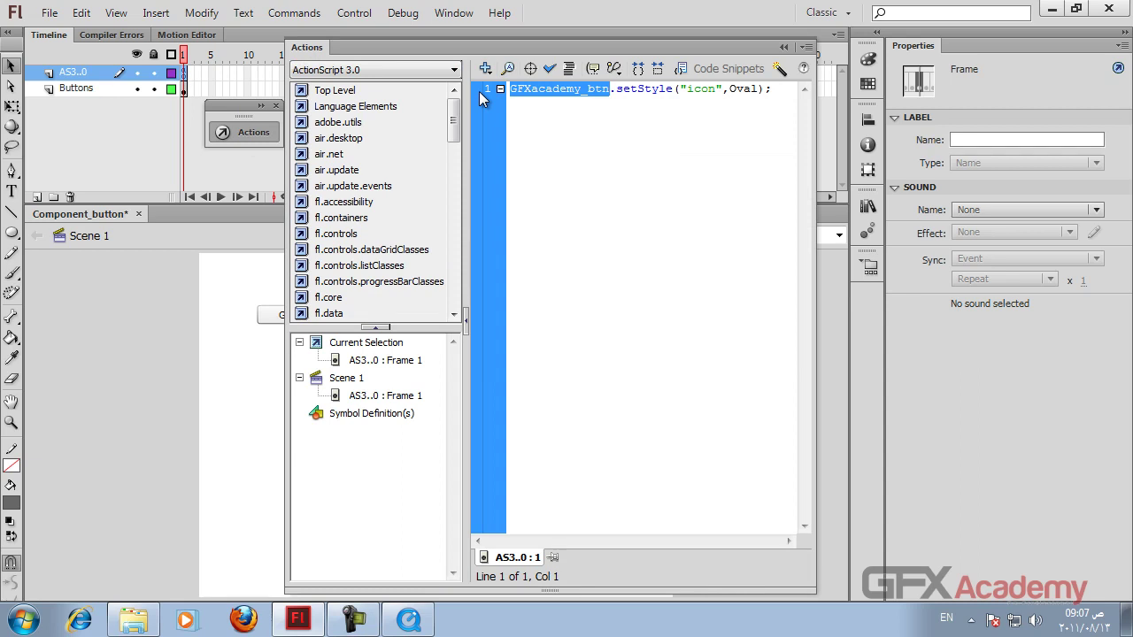
left_click(516, 115)
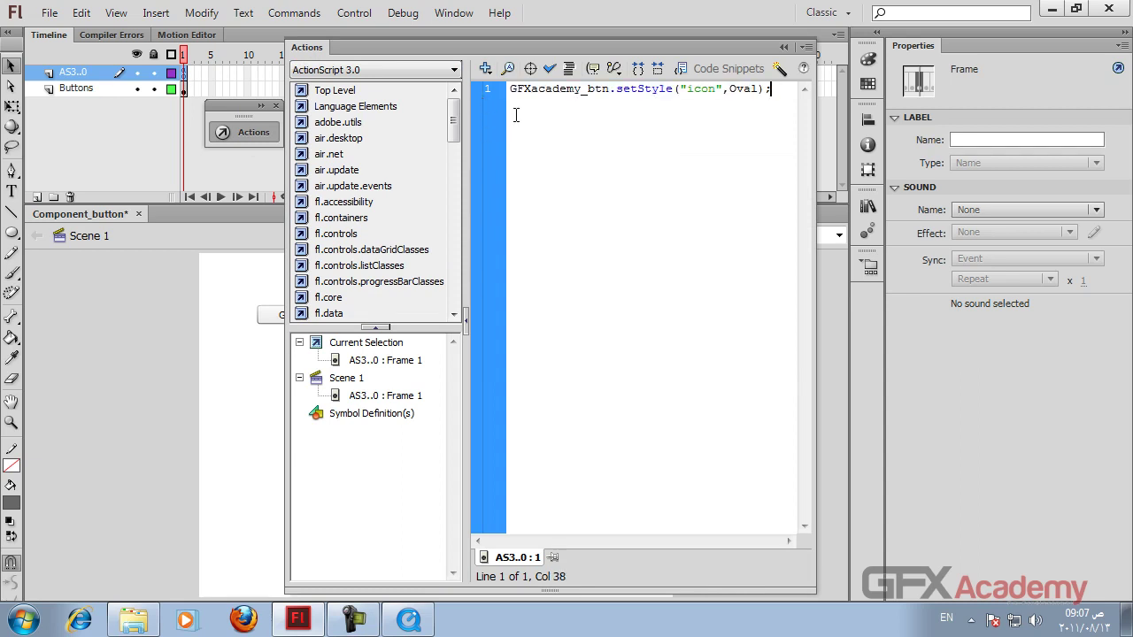
key("Return")
key("ctrl+v")
Complete the second script line as GFXacademy_btn.label="SiteOne"; and save the document with auto-recovery enabled.
type(".label")
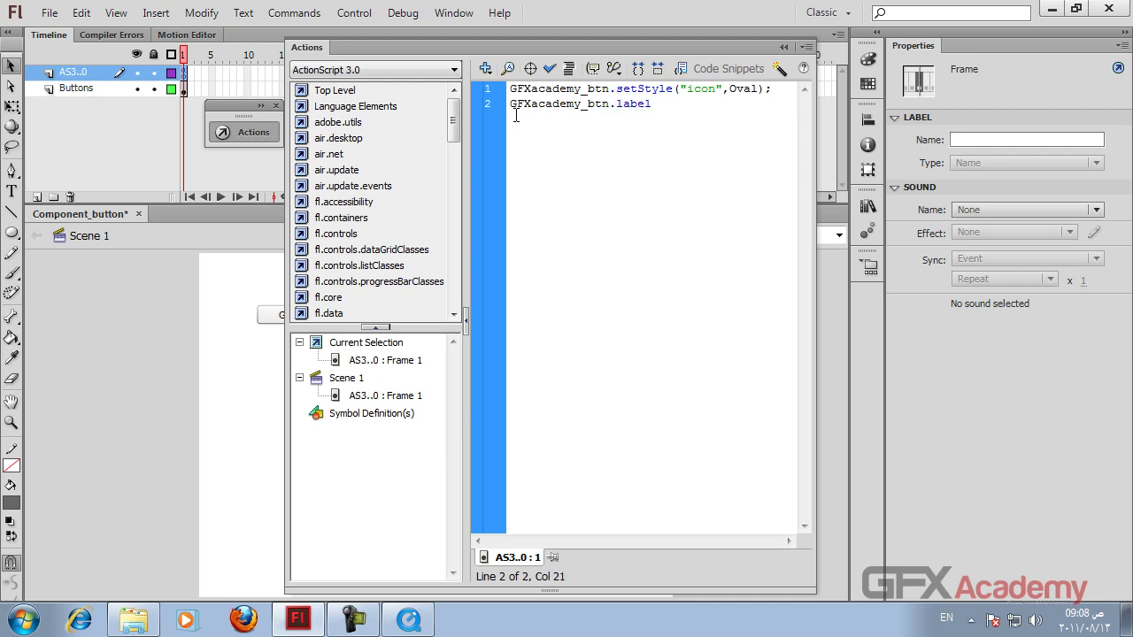
type("=")
type("\"\"")
type("Site")
type("One\";")
key("ctrl+s")
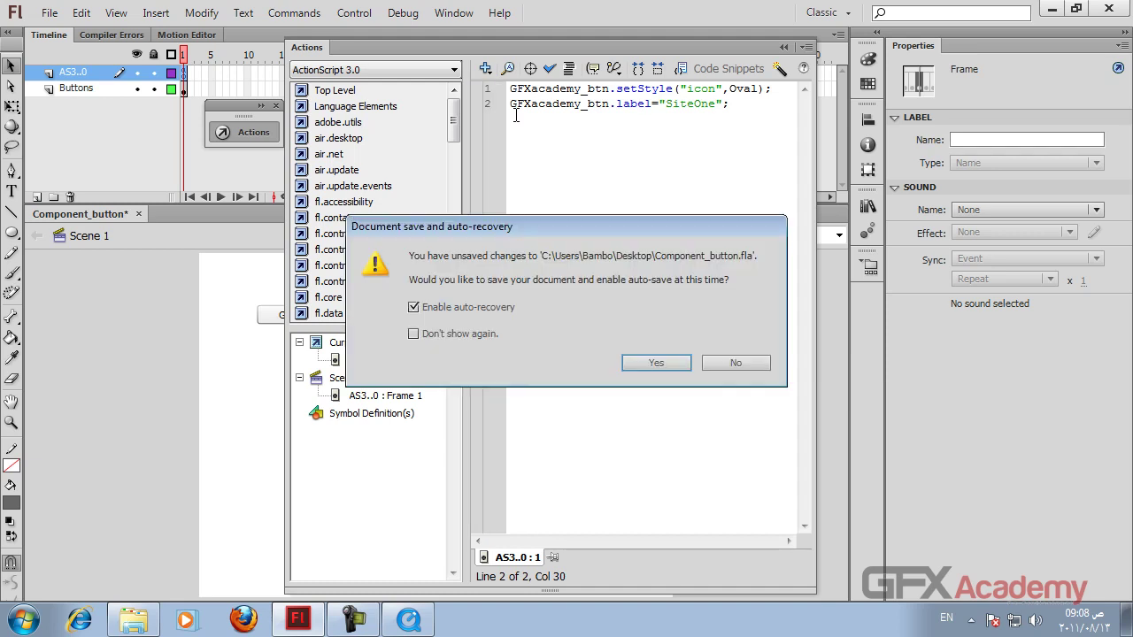
left_click(656, 363)
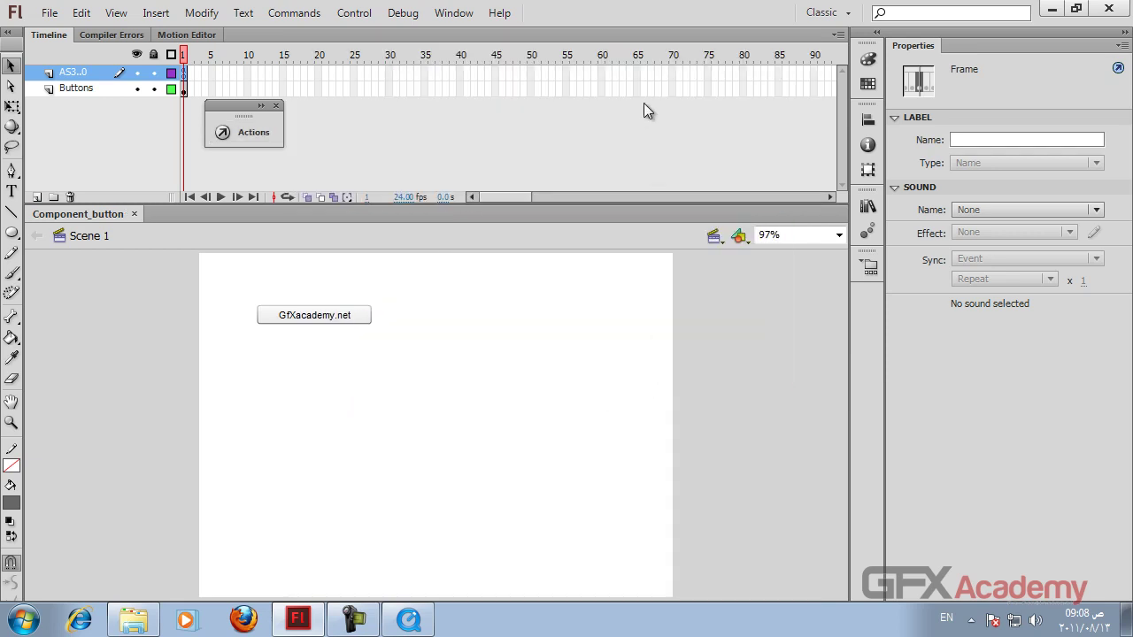
Test the movie with the scripted label and place the preview window below the stage button for comparison.
left_click(249, 135)
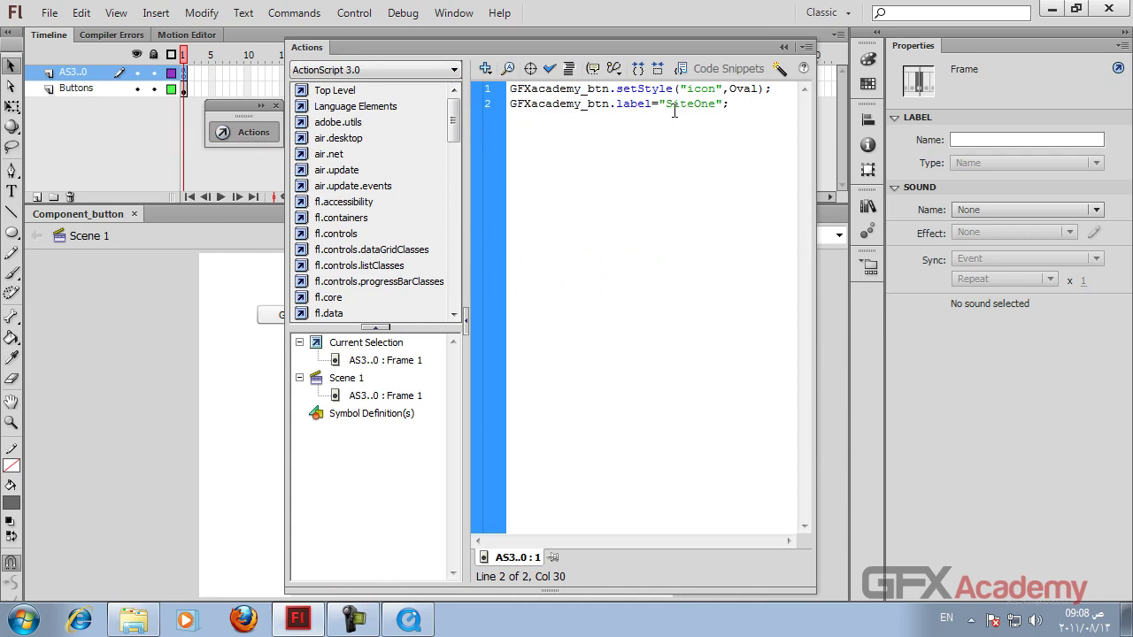
key("ctrl+Return")
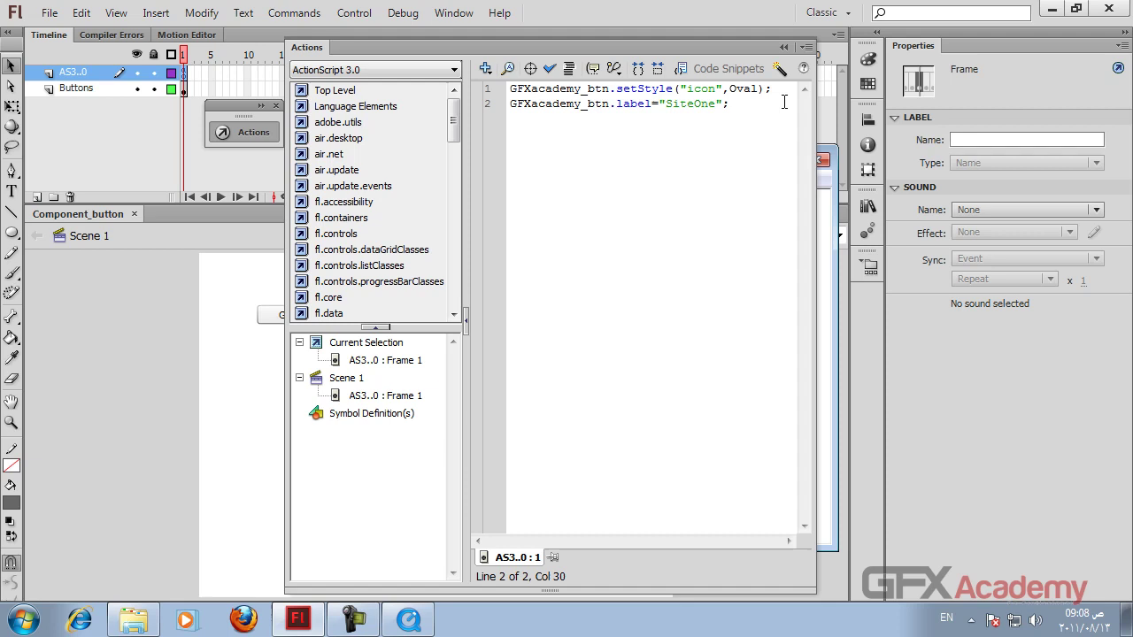
left_click(784, 47)
left_click_drag(557, 160, 505, 163)
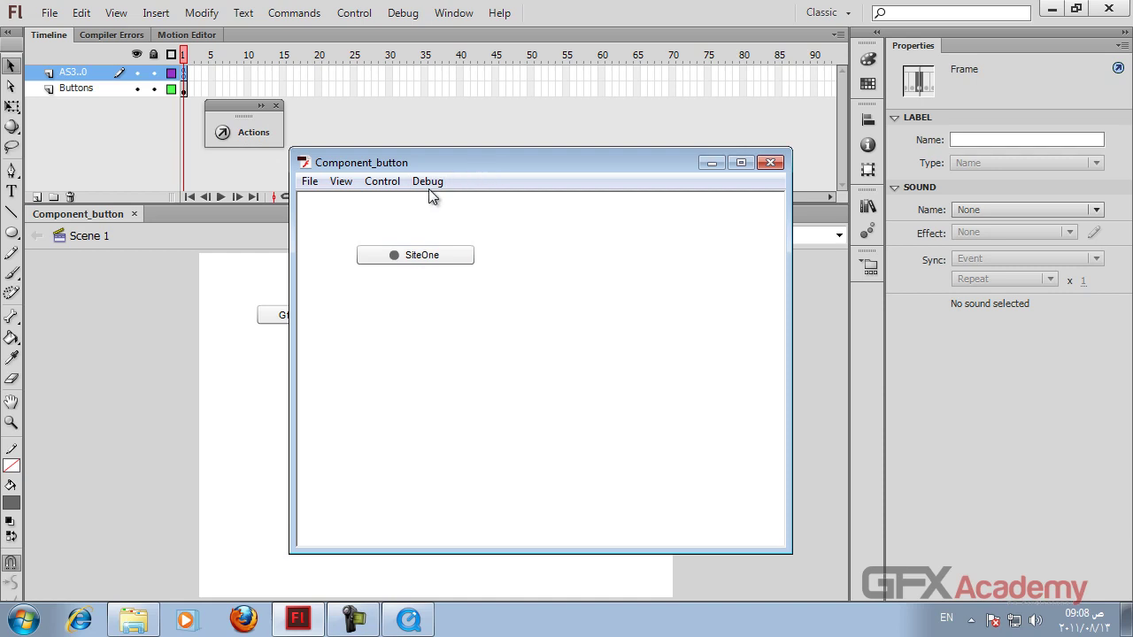
left_click_drag(430, 162, 340, 360)
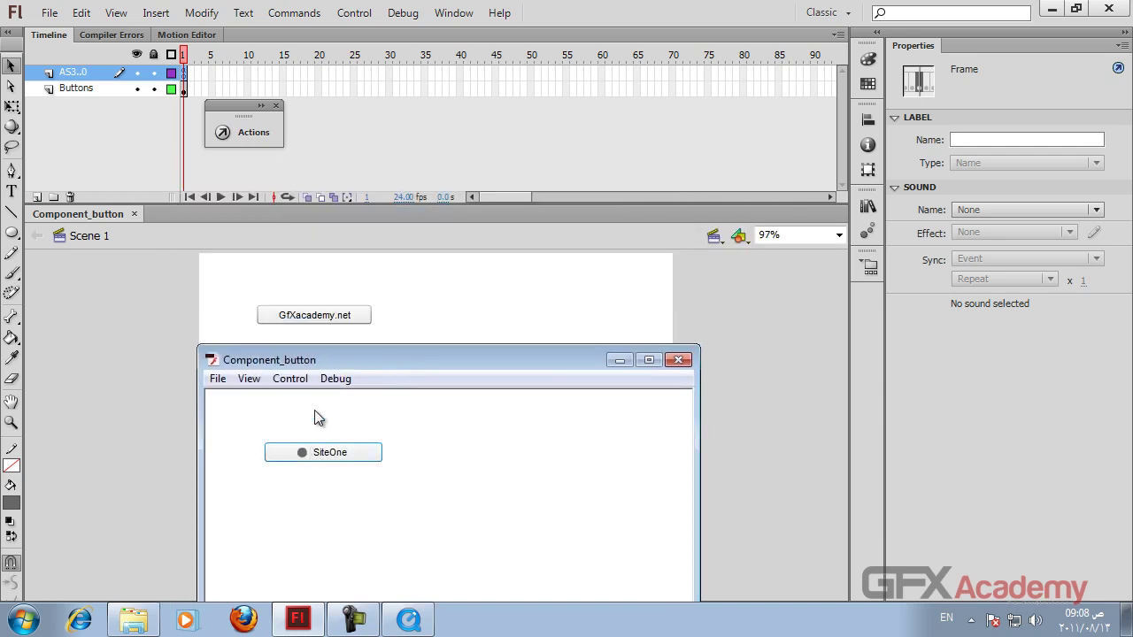
Change the label parameter of the button on the stage to Button1.
left_click(314, 315)
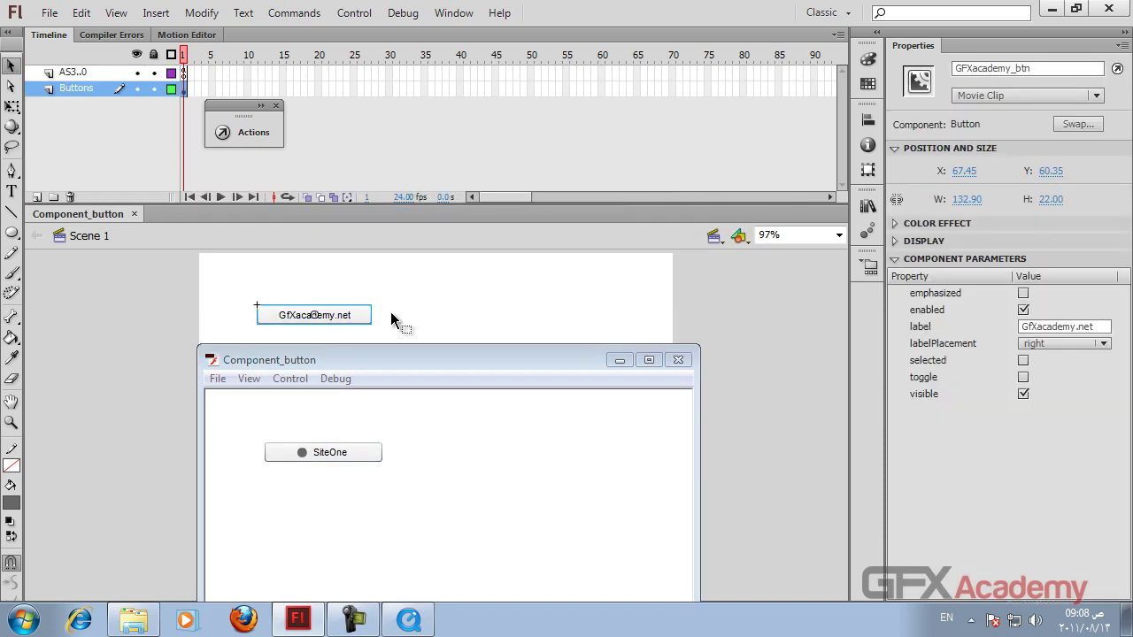
left_click(1096, 326)
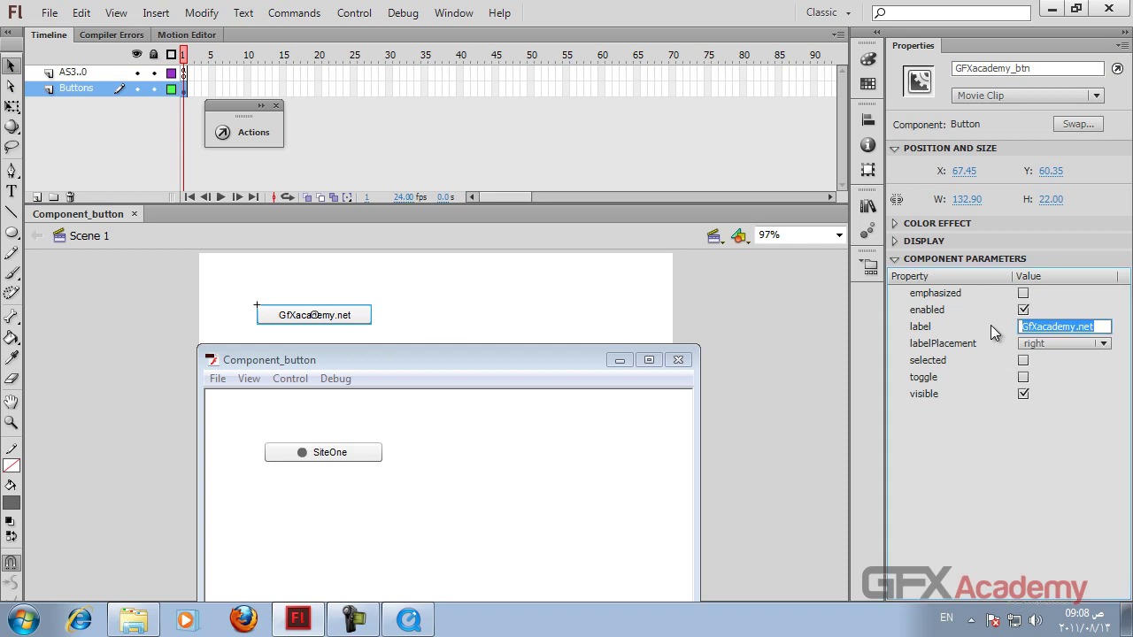
key("BackSpace")
type("B")
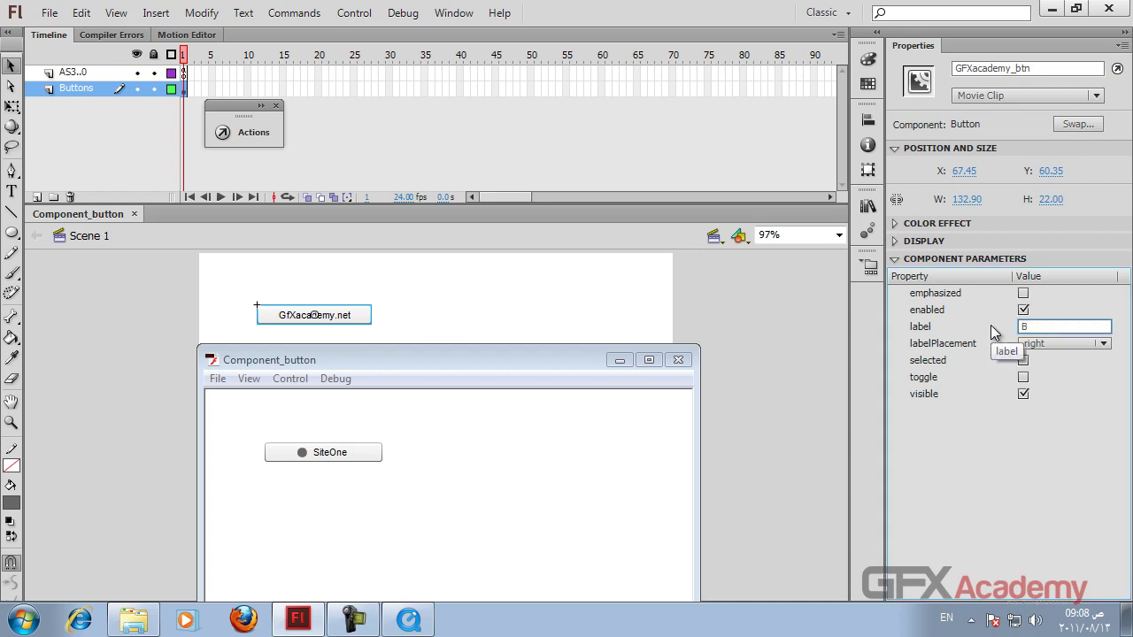
type("utton1")
key("Return")
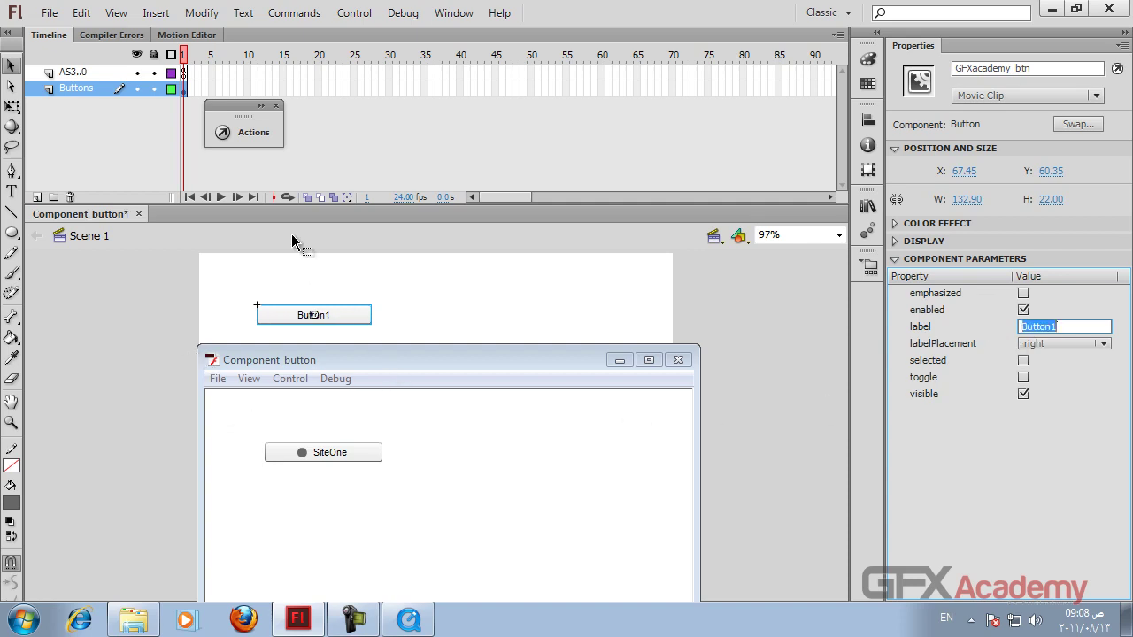
Replace the label text in the frame 1 script with GFXacademy.net and save the document.
left_click(183, 73)
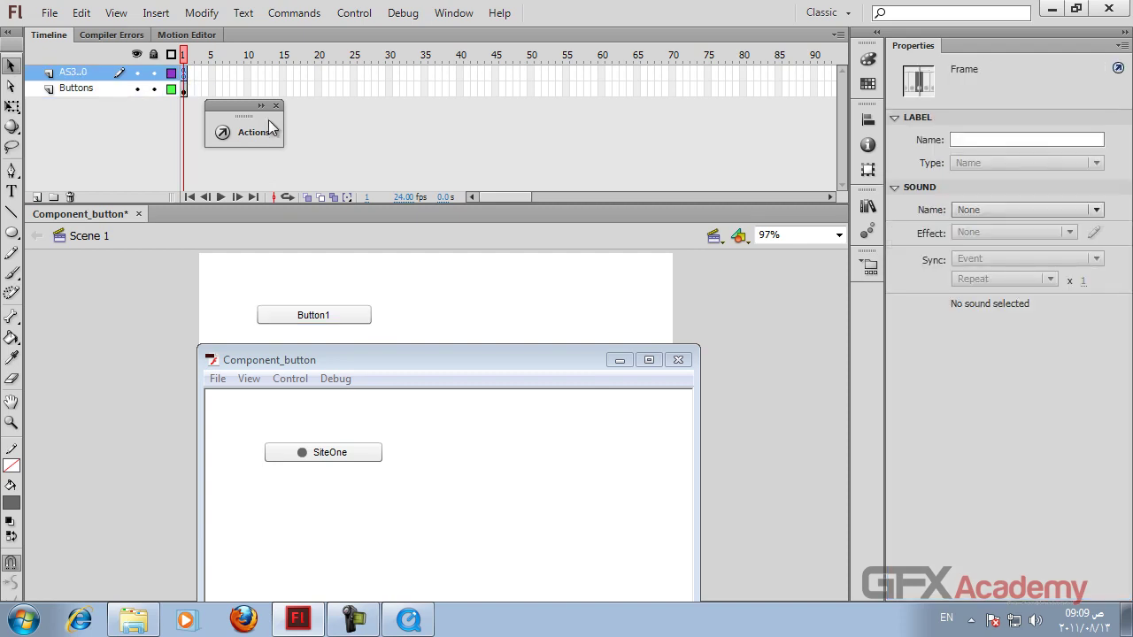
left_click(239, 131)
double_click(688, 104)
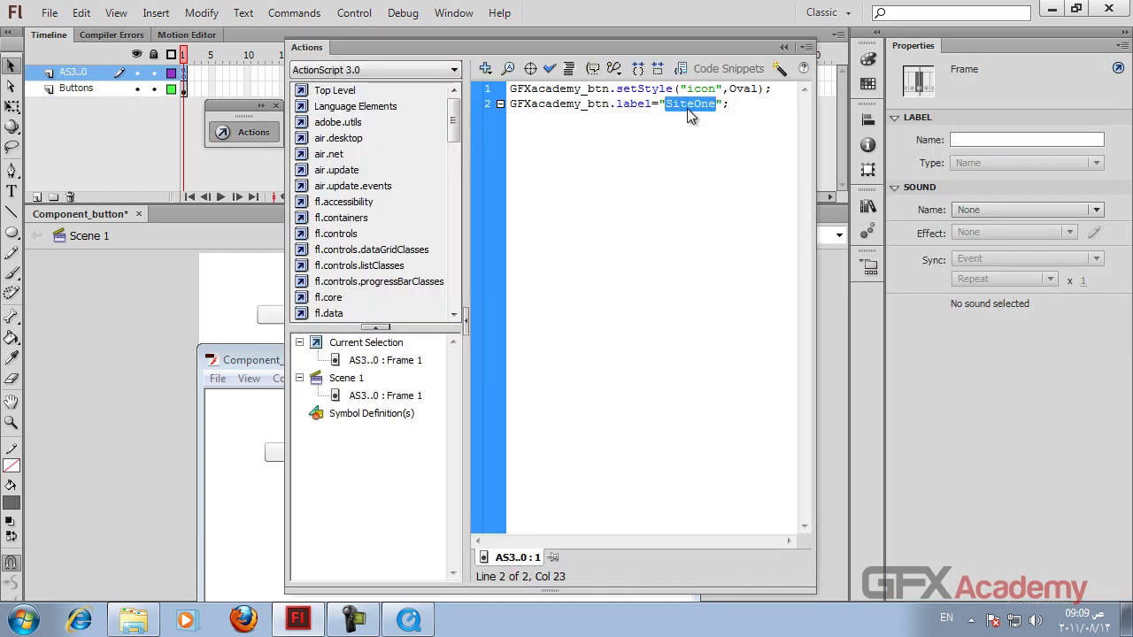
type("GFXacade")
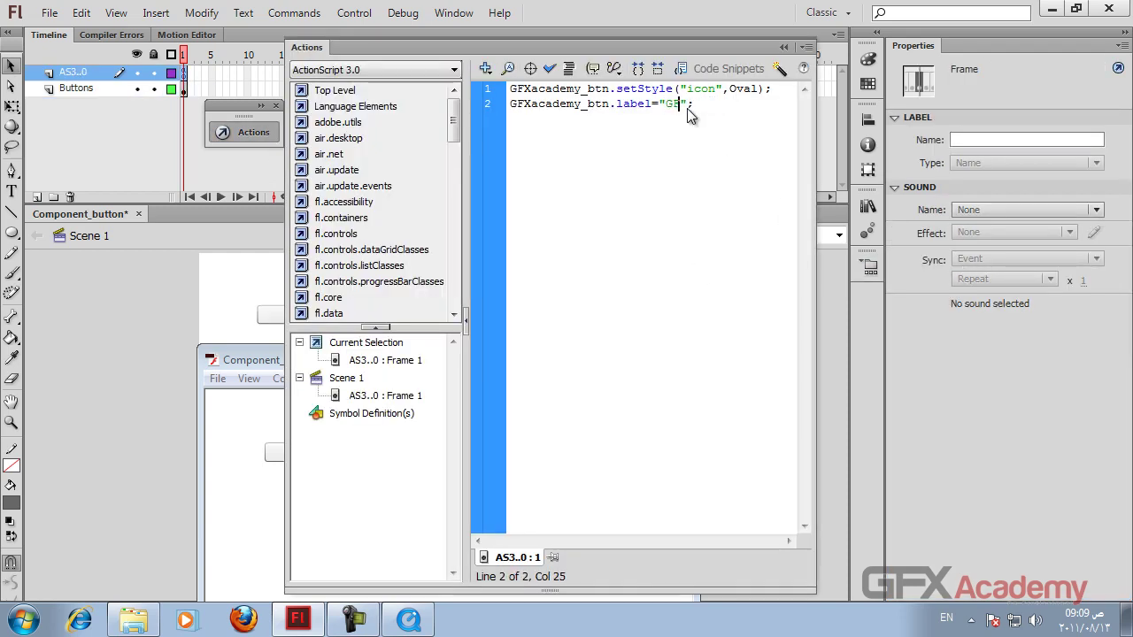
type("my.net")
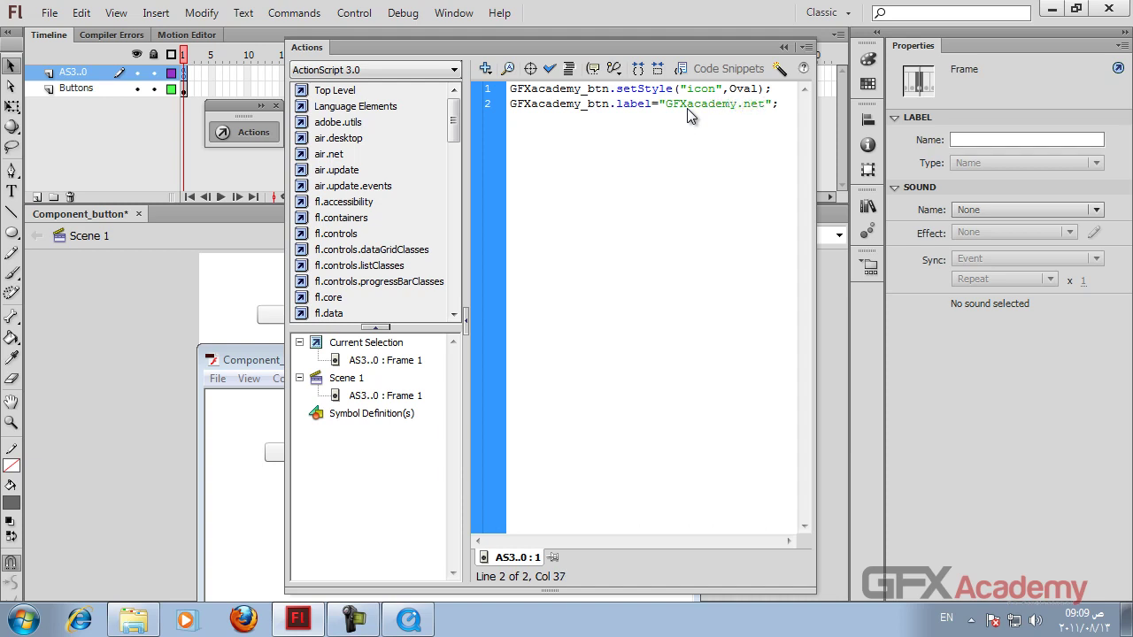
key("ctrl+s")
Test the movie, check the button's label in the preview, and close it.
key("ctrl+Return")
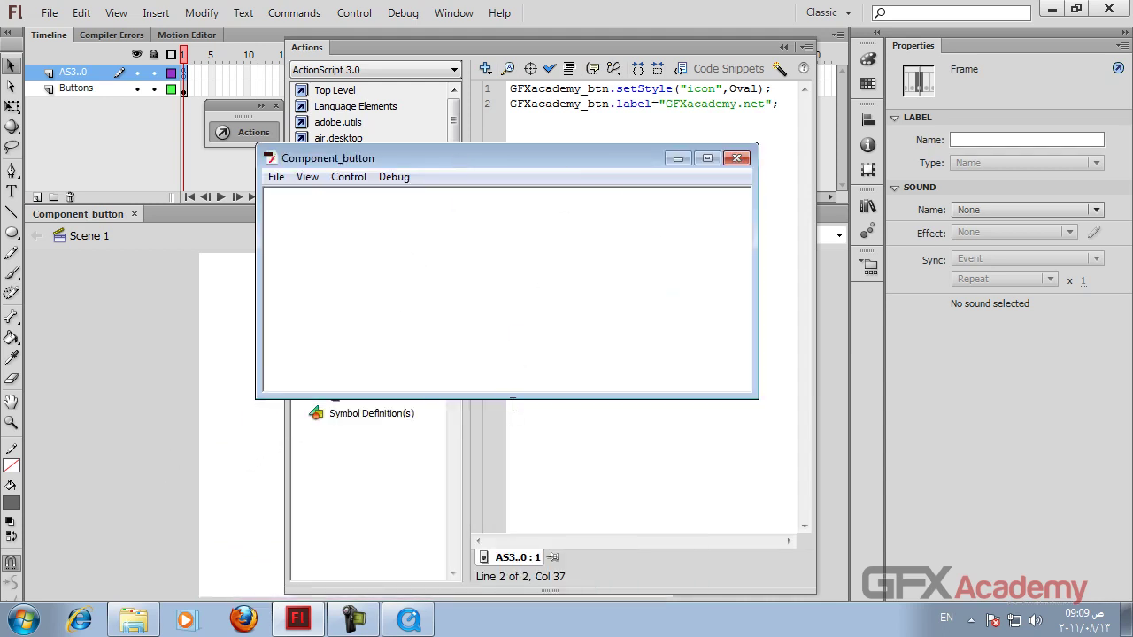
left_click(512, 404)
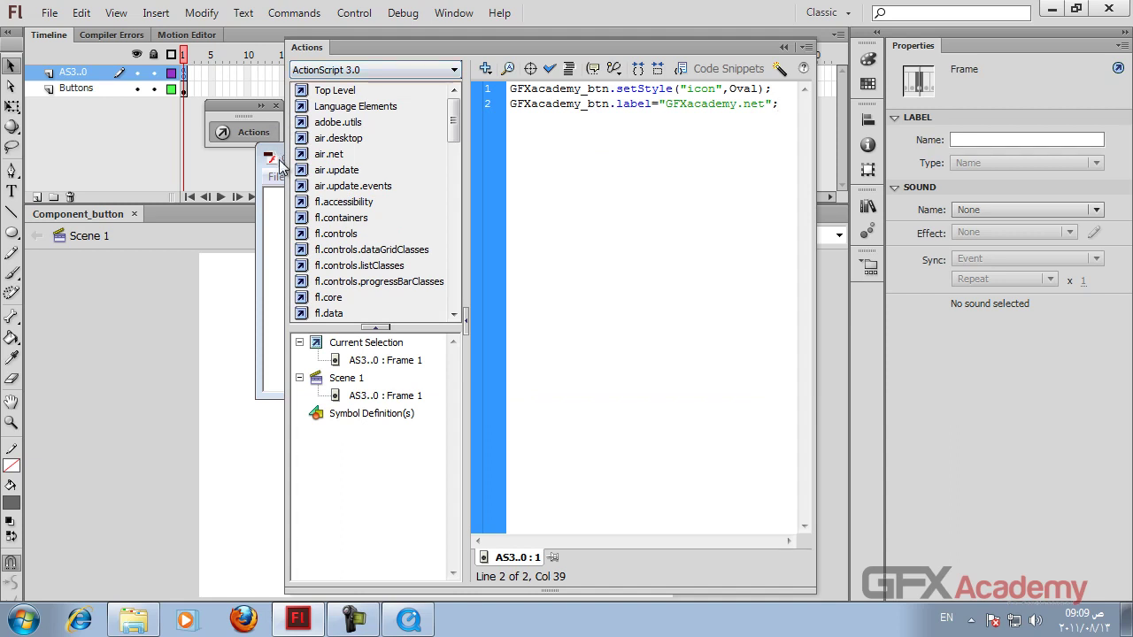
left_click(280, 167)
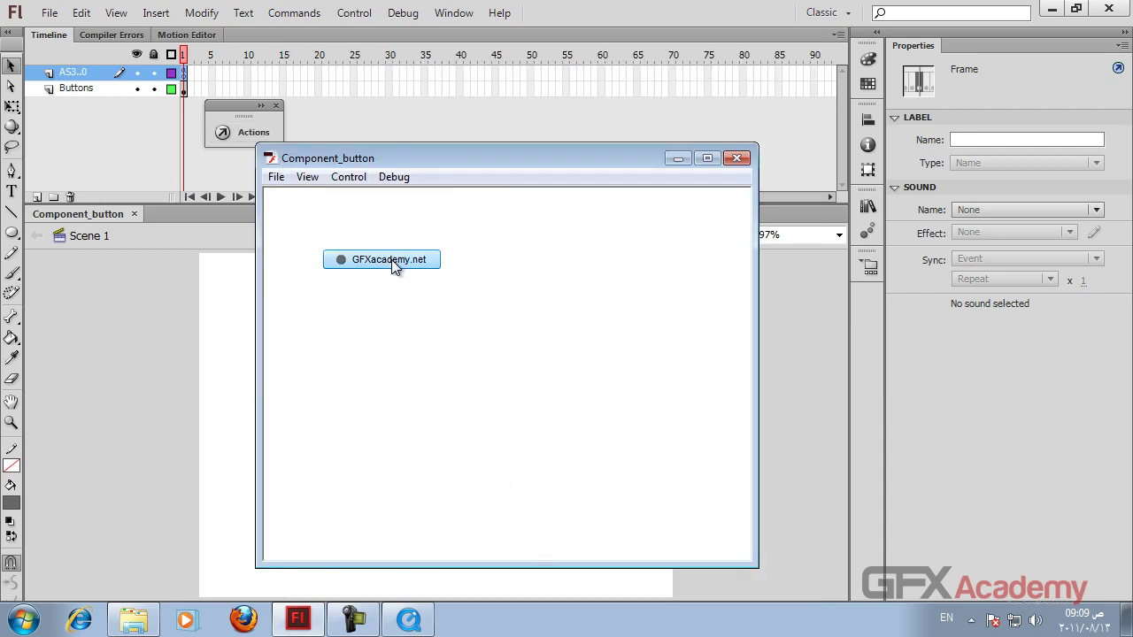
left_click(737, 158)
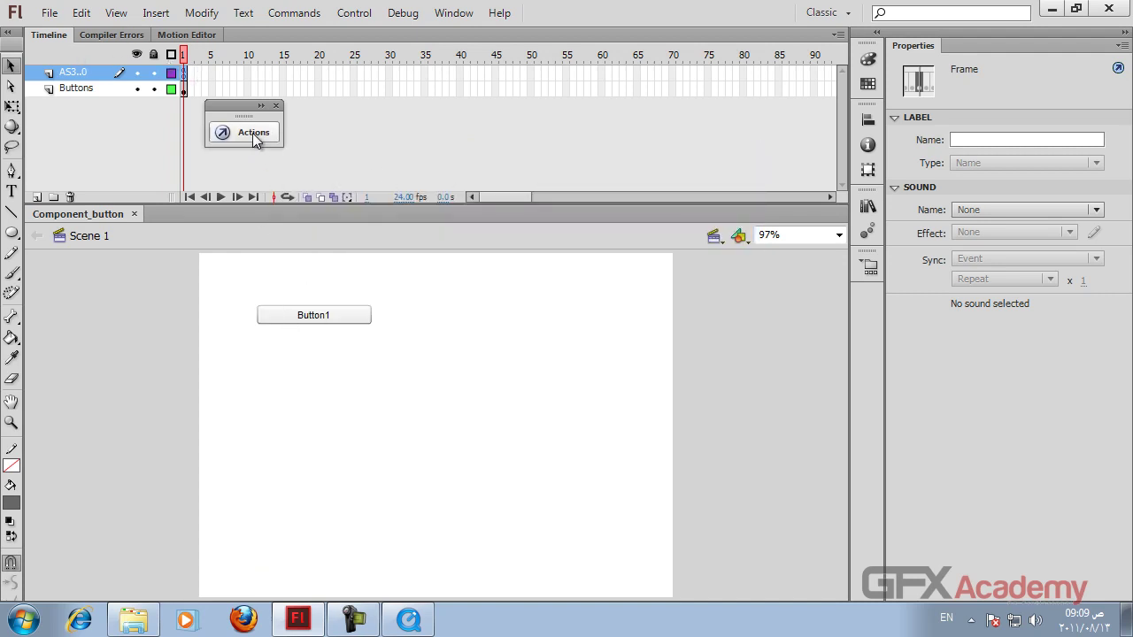
Enable the selected parameter of the button on the stage and test the movie.
left_click(335, 317)
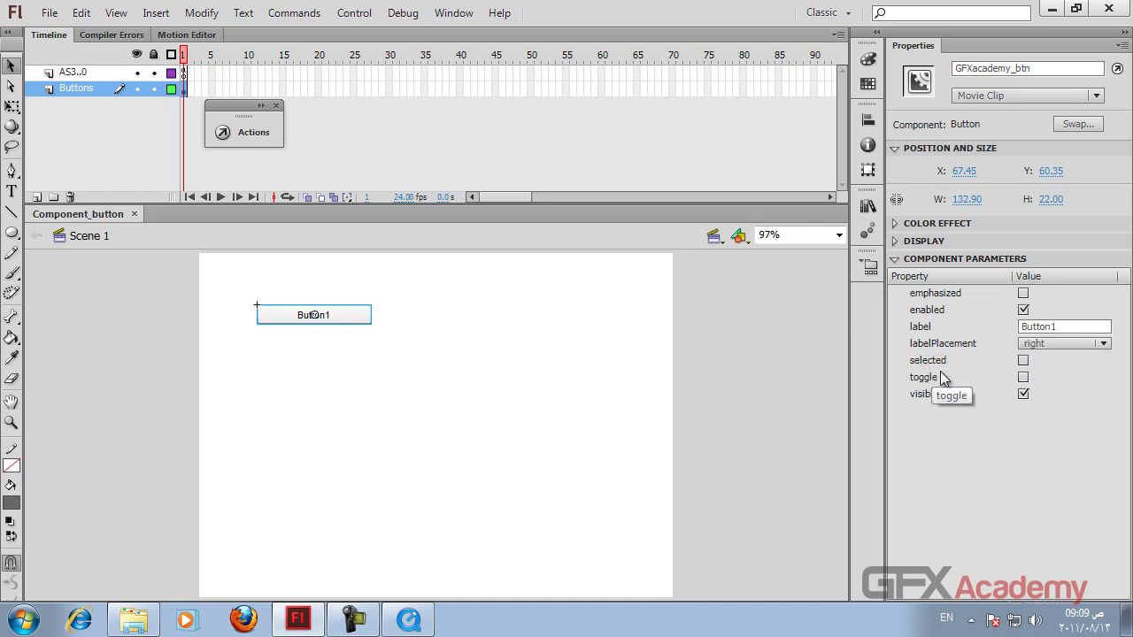
left_click(1024, 361)
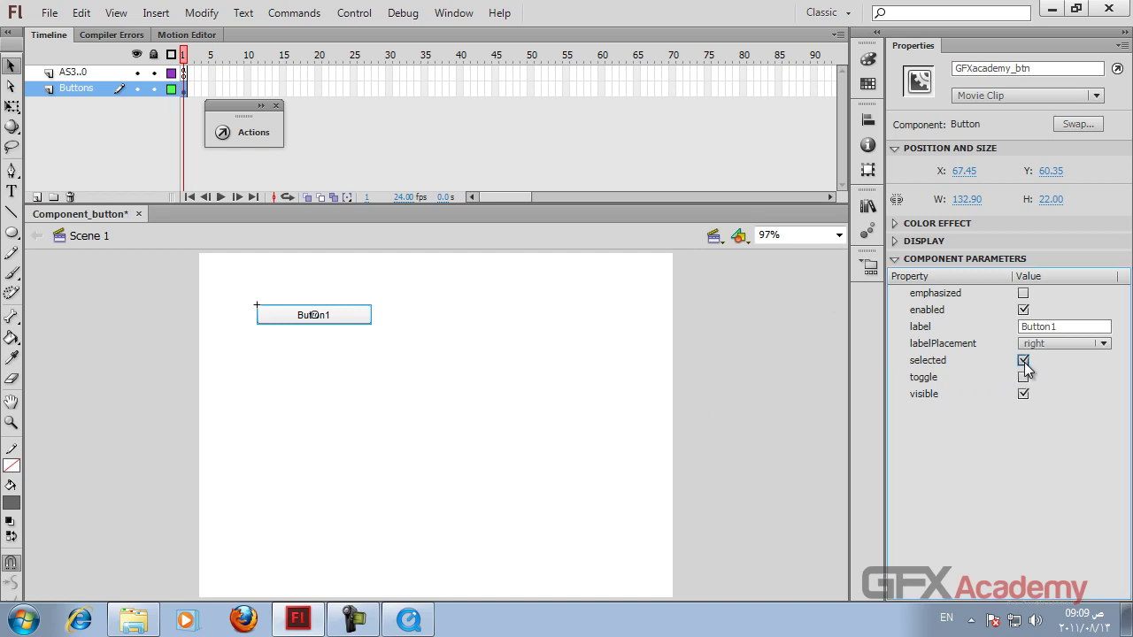
left_click(1024, 362)
left_click(1024, 361)
key("ctrl+Return")
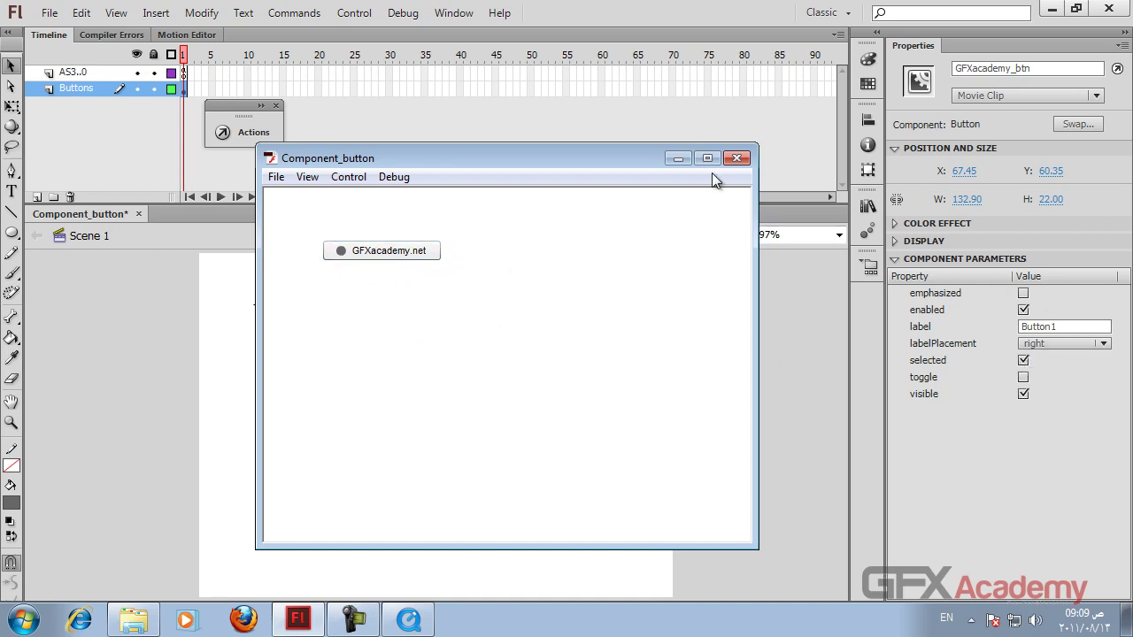
Turn off the selected parameter of the button on the stage, retest the movie, and close the preview.
left_click(738, 158)
left_click(1023, 360)
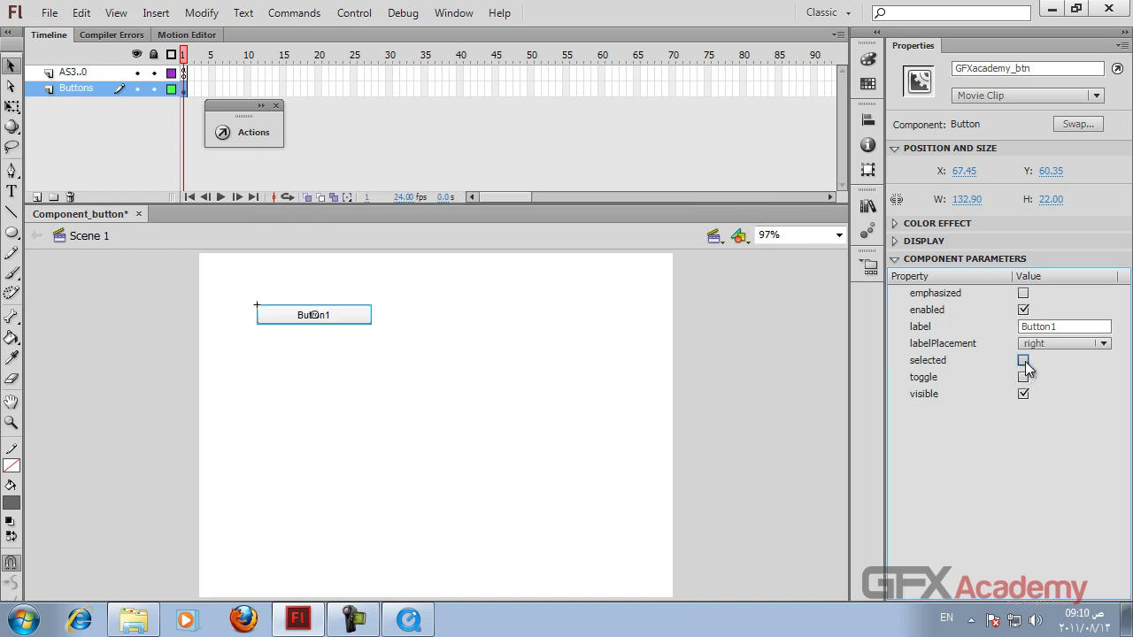
key("ctrl+Return")
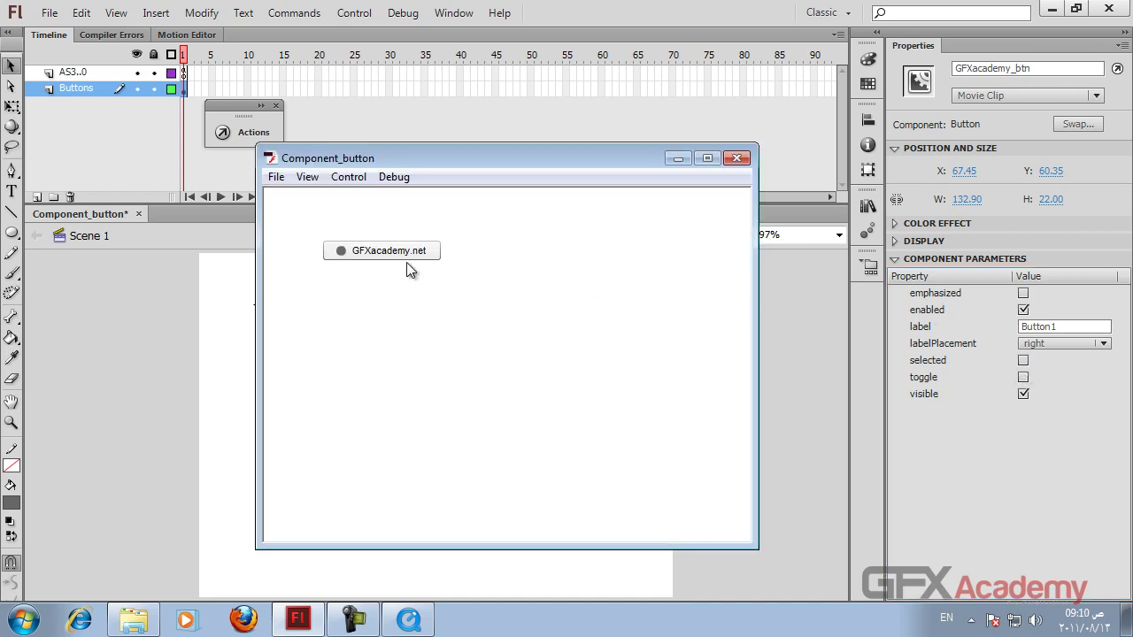
left_click(737, 159)
Enable the button's toggle parameter, try the button in a movie test, and turn the parameter off again.
left_click(377, 319)
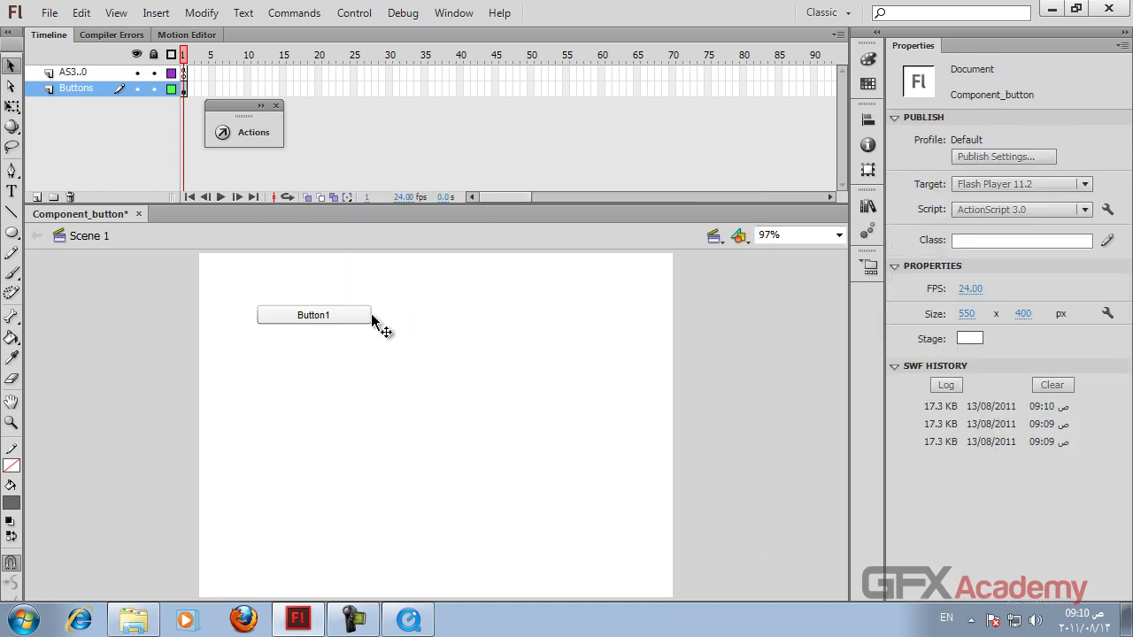
left_click(368, 315)
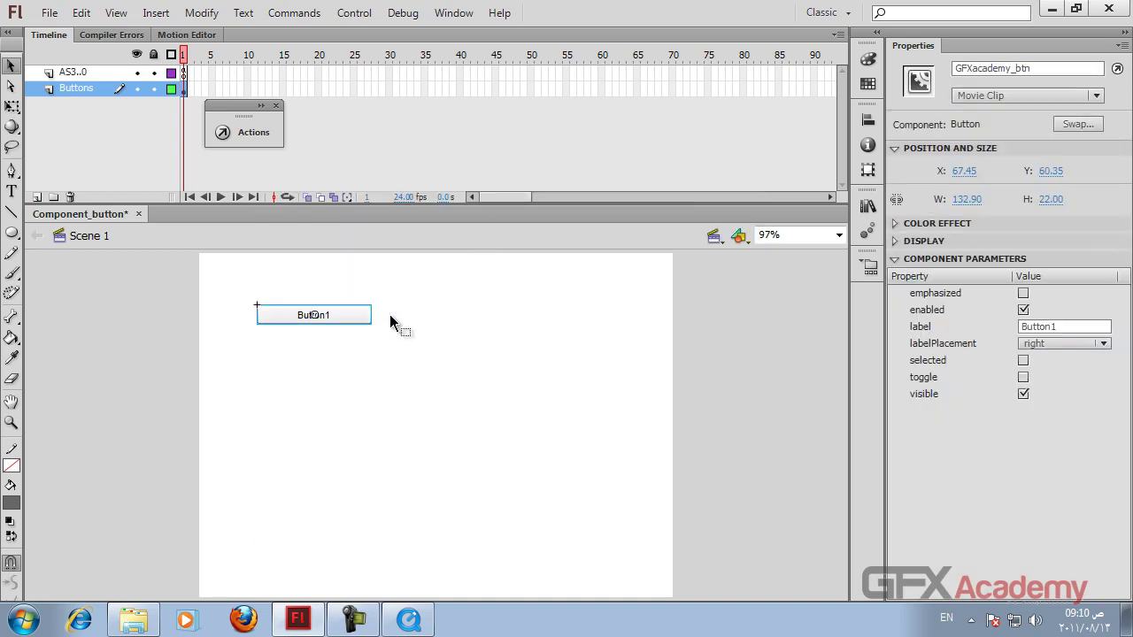
left_click(1023, 377)
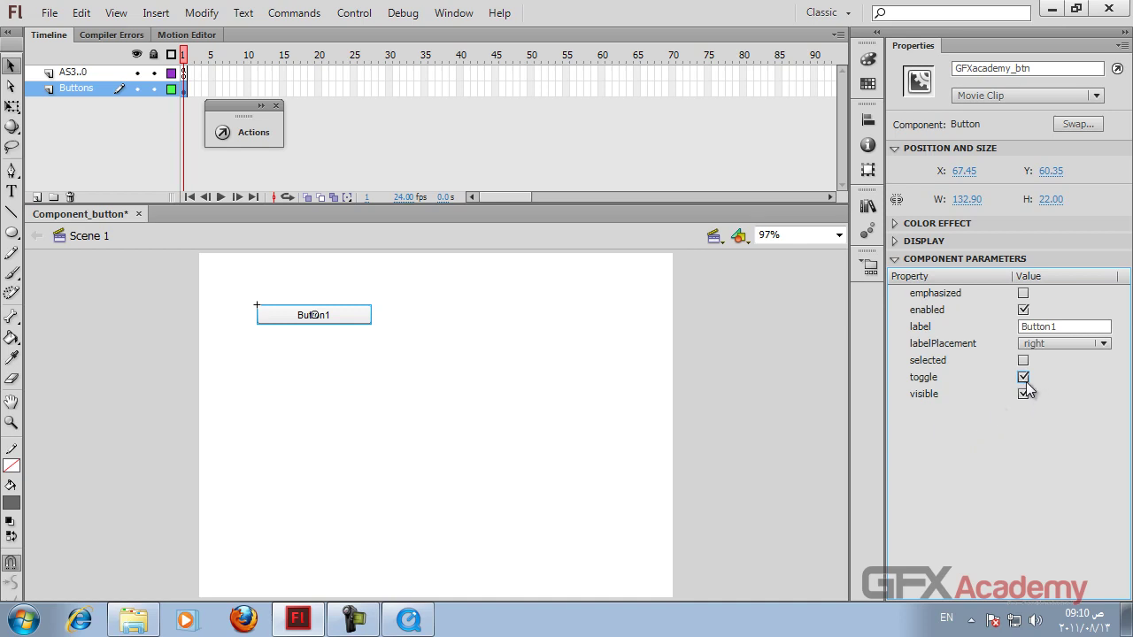
key("ctrl+Return")
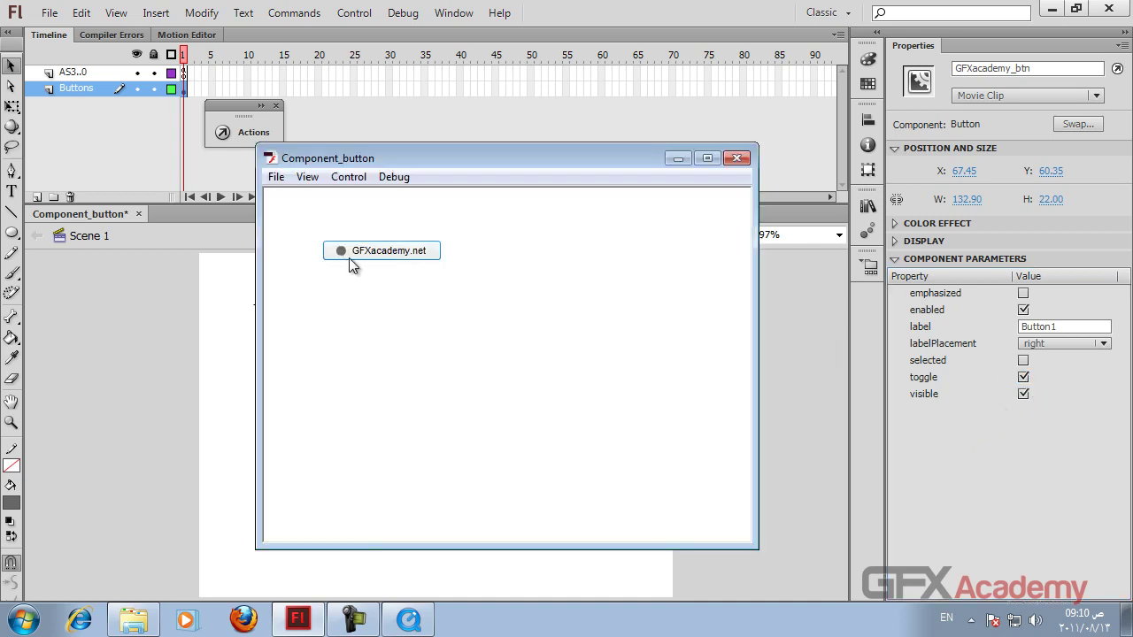
left_click(350, 257)
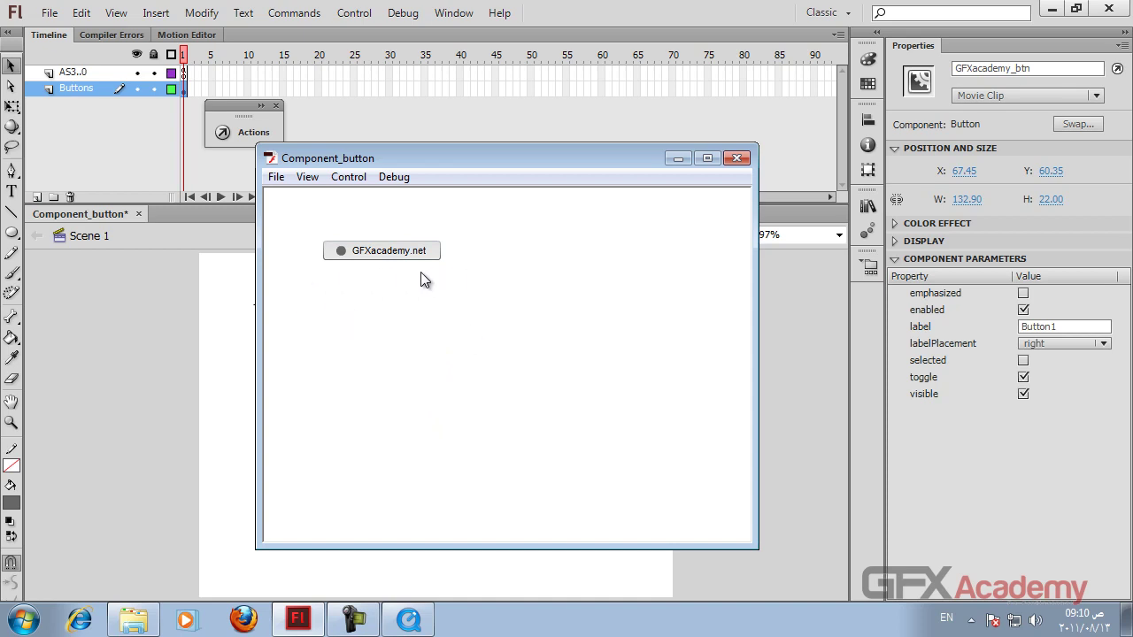
left_click(739, 160)
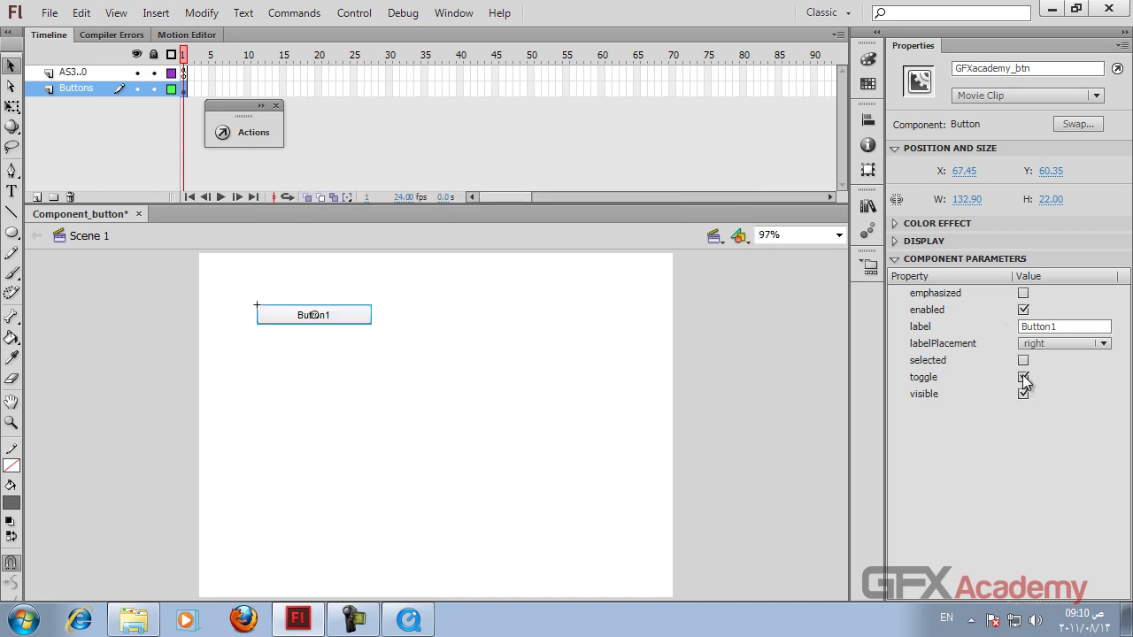
left_click(1024, 377)
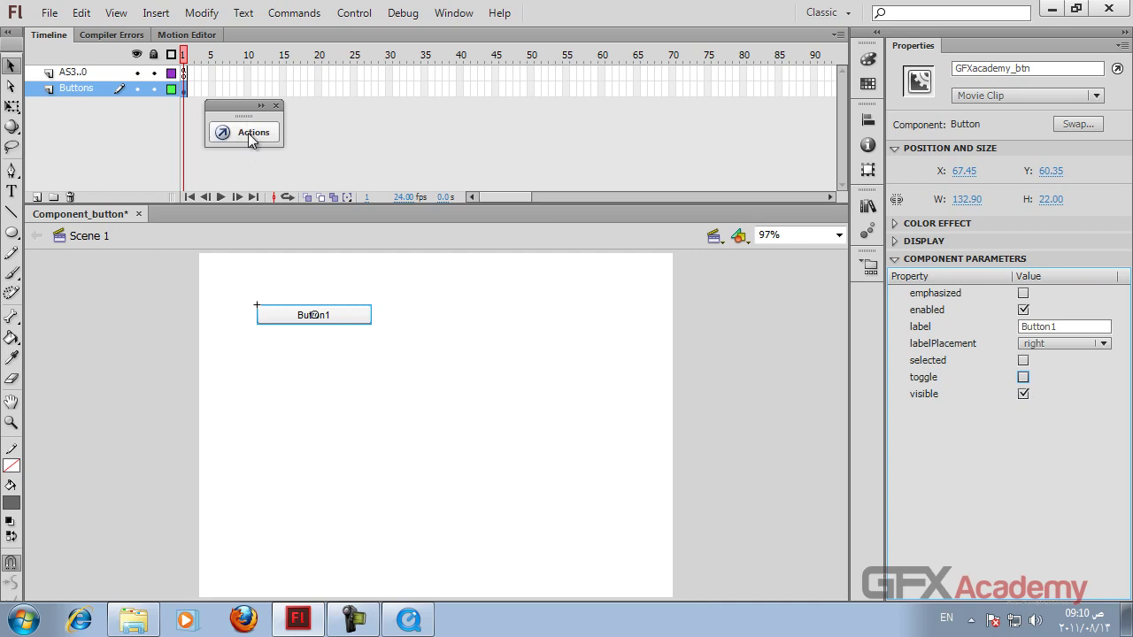
Add the line GFXacademy_btn.toggle=ture; to the AS3..0 layer's frame 1 script and test the movie.
left_click(187, 71)
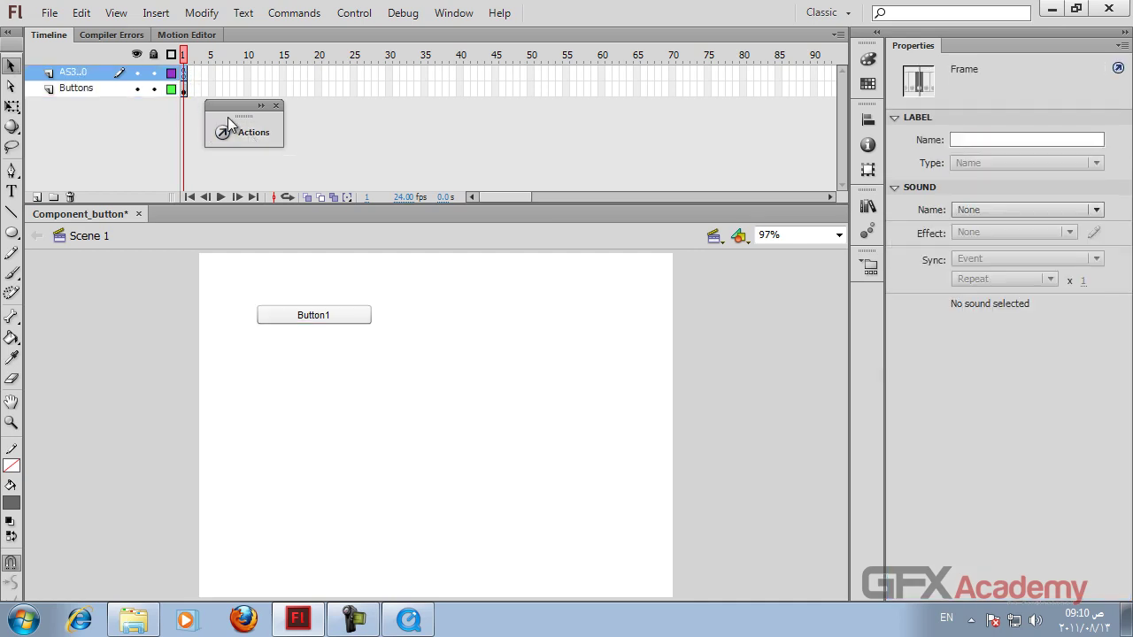
left_click(230, 131)
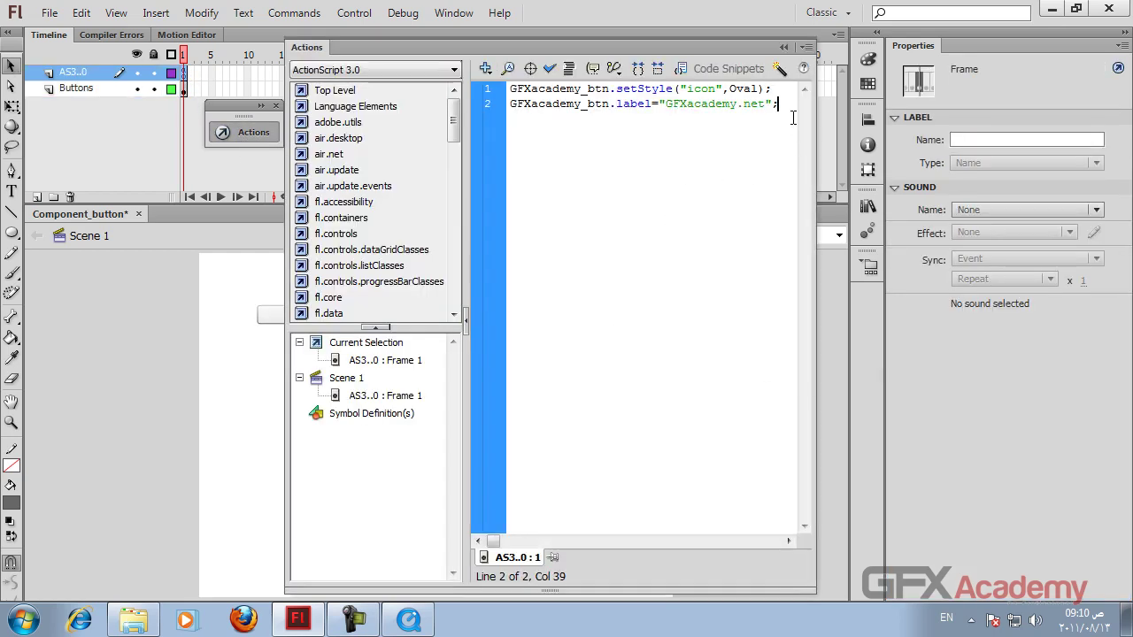
key("Return")
left_click_drag(610, 103, 500, 106)
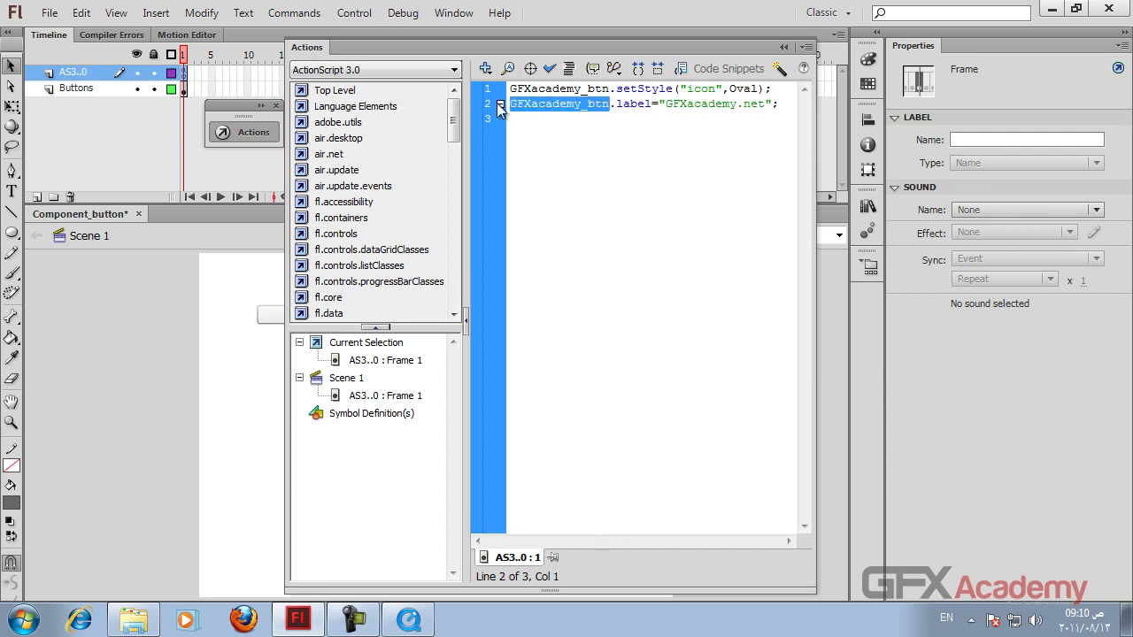
left_click(541, 135)
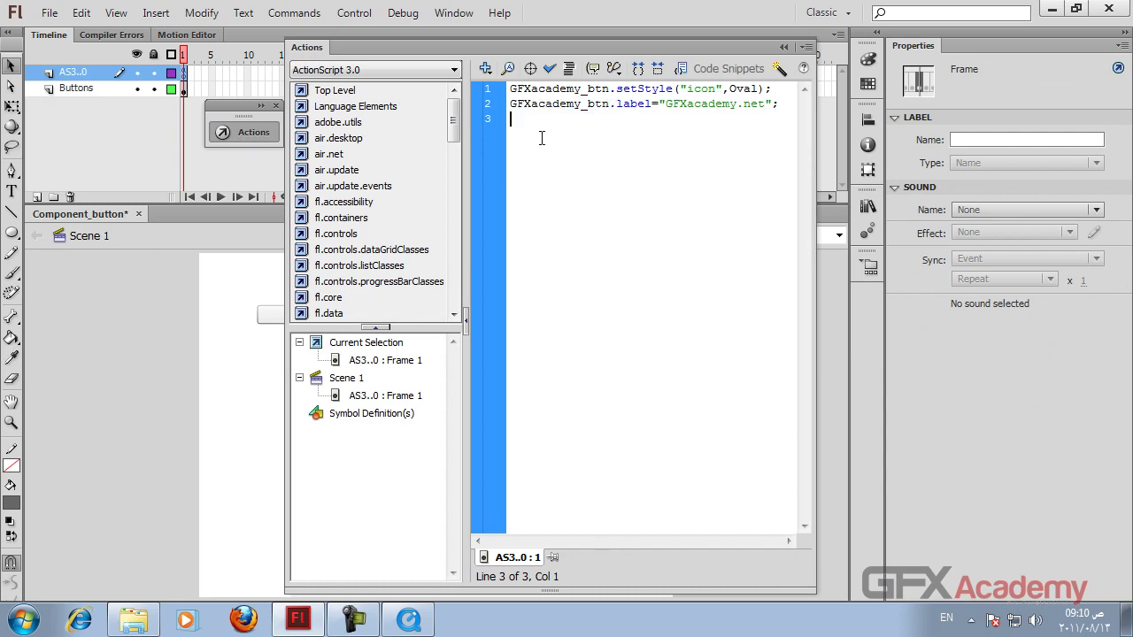
type("GFXacademy_btn")
type("toggle=ture;")
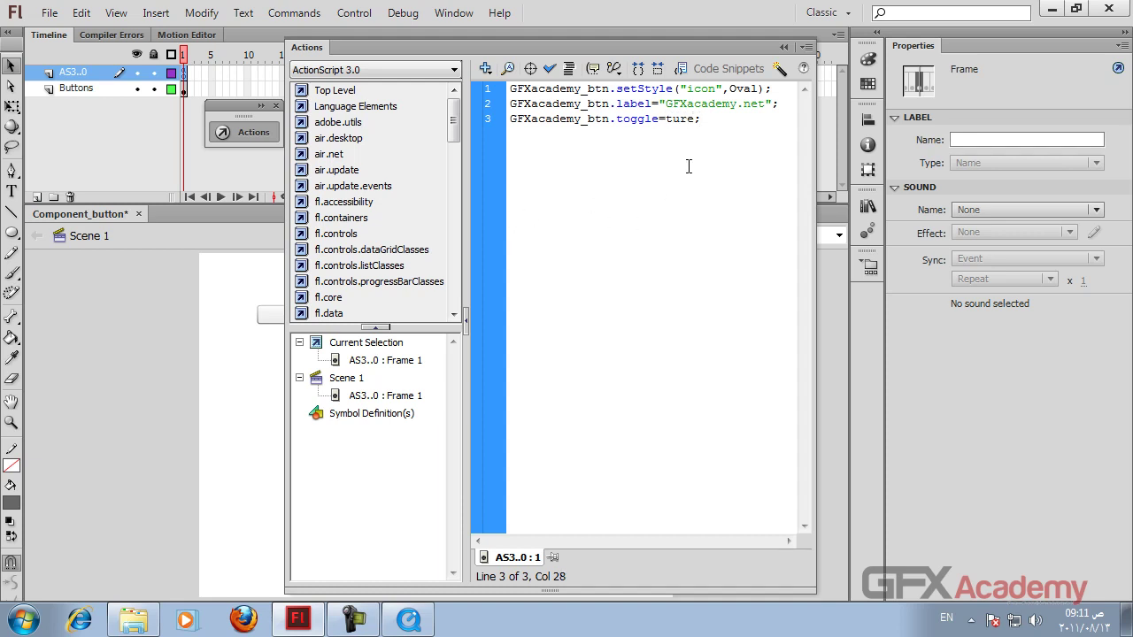
key("ctrl+Return")
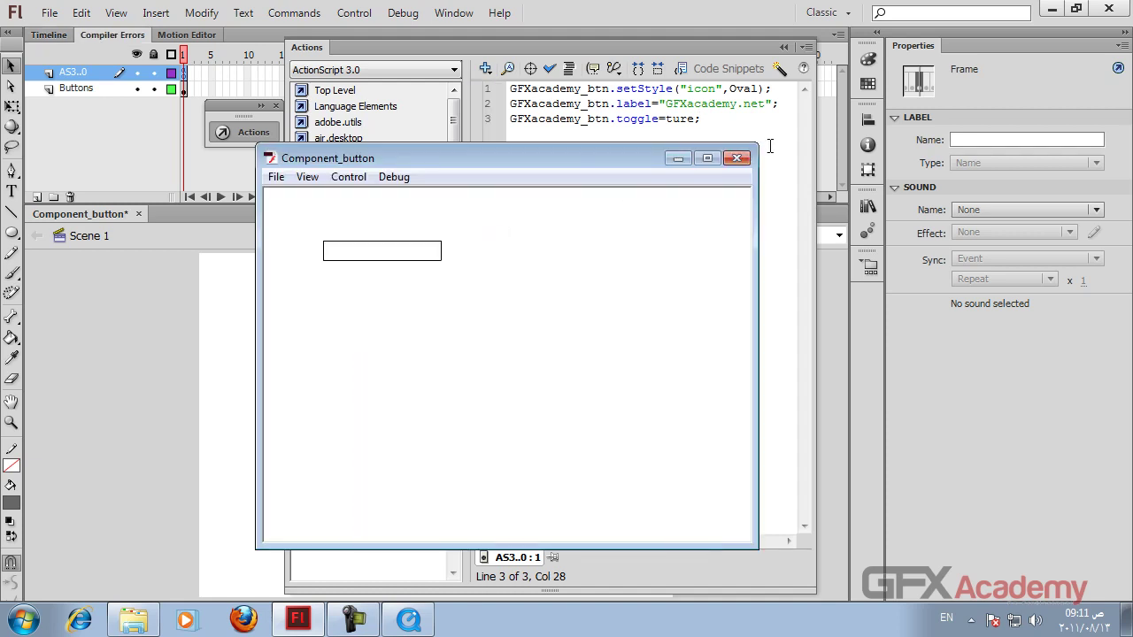
left_click(738, 159)
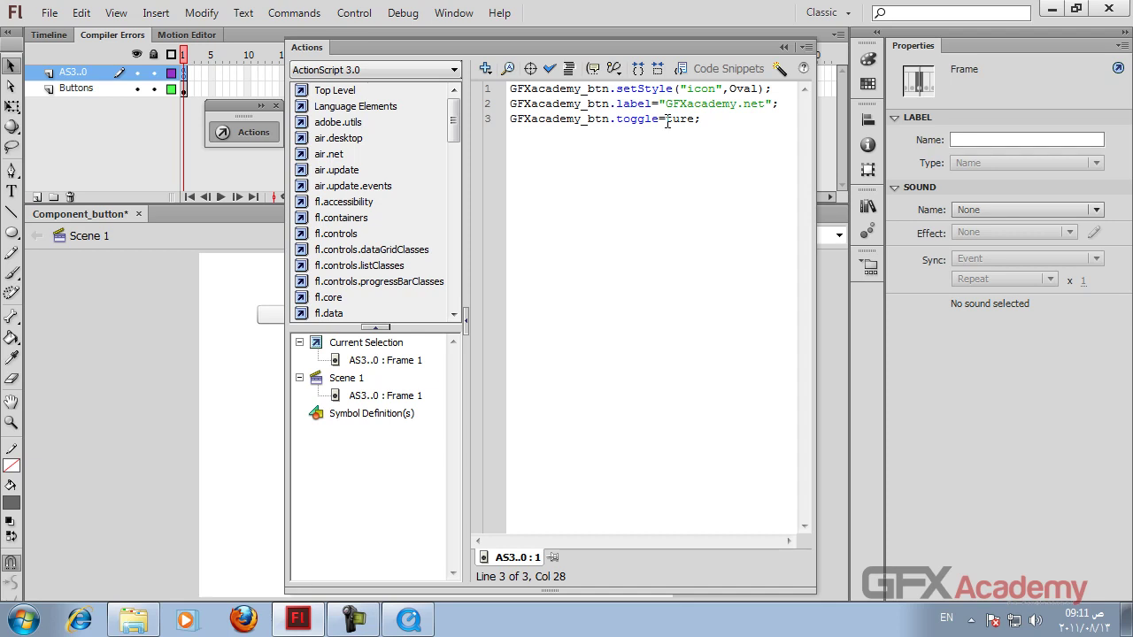
Correct the toggle value in line 3 of the script to true, retest the movie, and return to the timeline.
left_click(668, 121)
left_click(1057, 513)
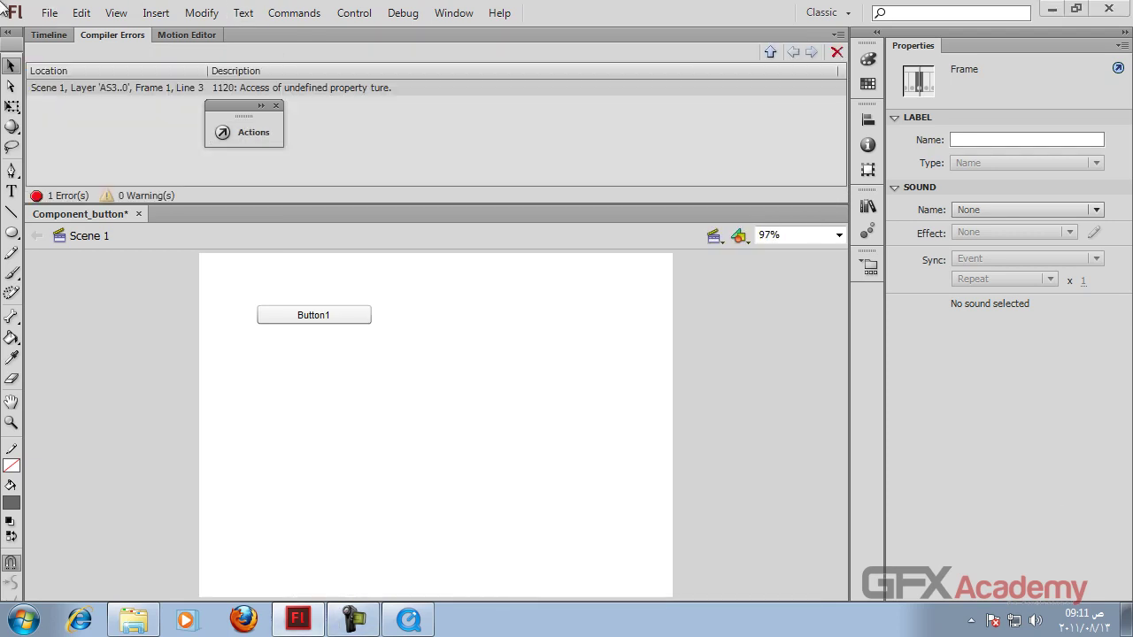
left_click(245, 131)
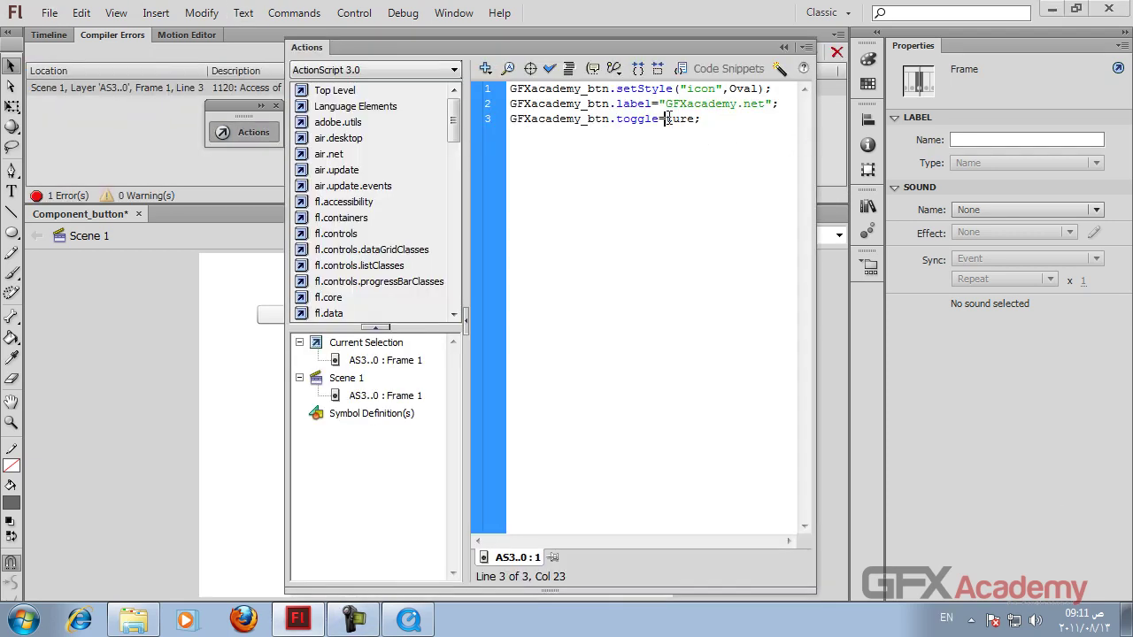
left_click_drag(665, 119, 695, 124)
type("true")
key("ctrl+Return")
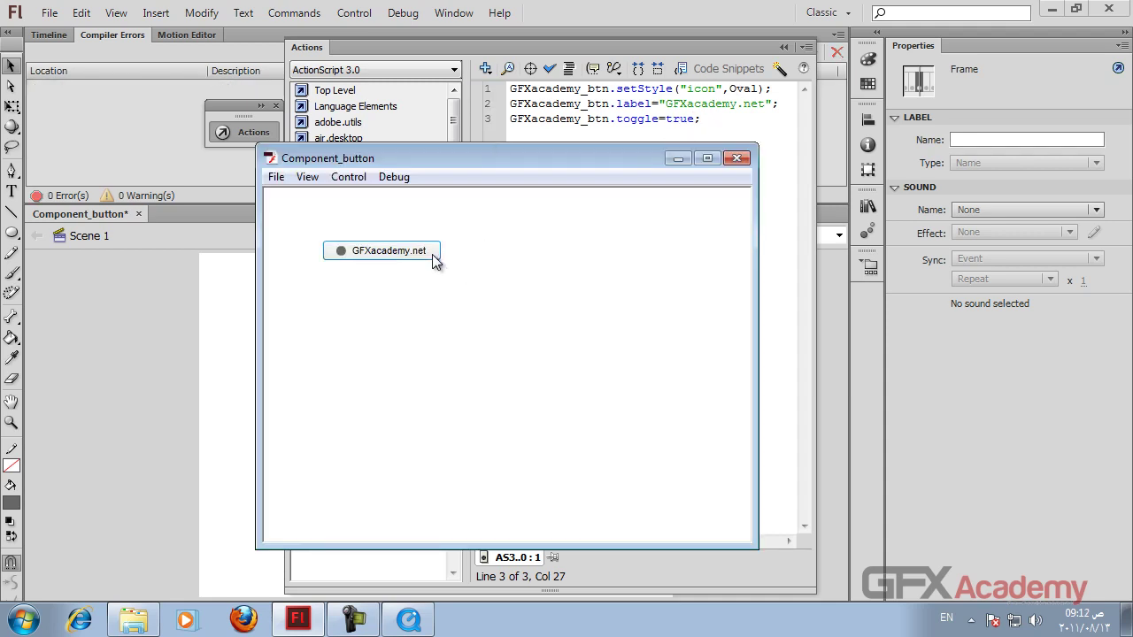
left_click(738, 158)
left_click(62, 35)
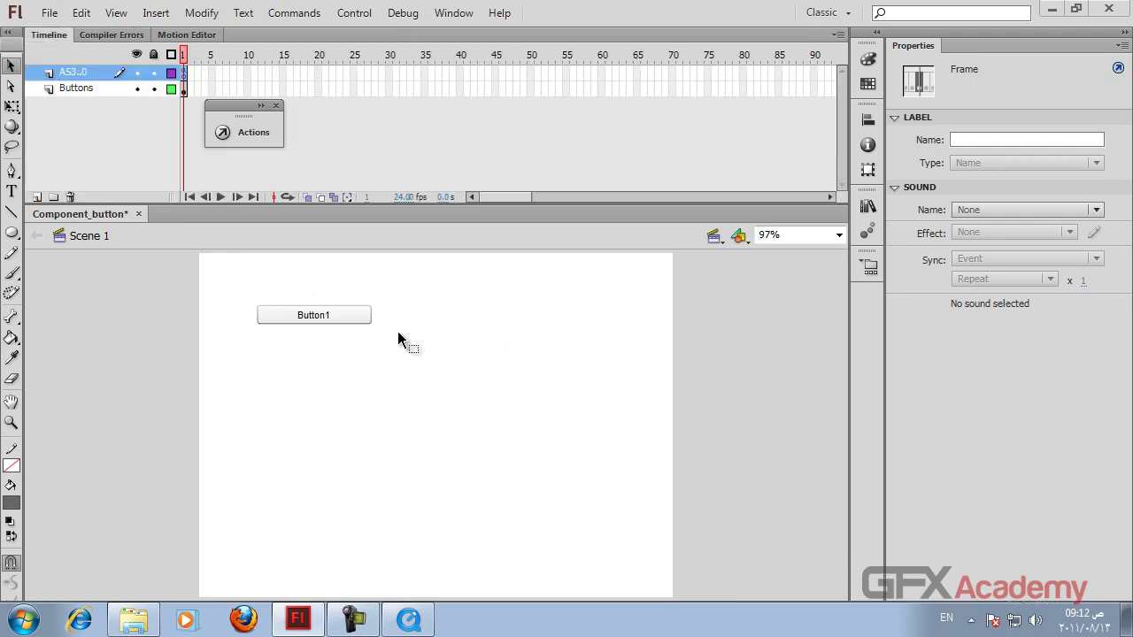
Begin line 4 of the AS3..0 layer's frame 1 script with GFXacademy_btn.emphazi.
left_click(345, 317)
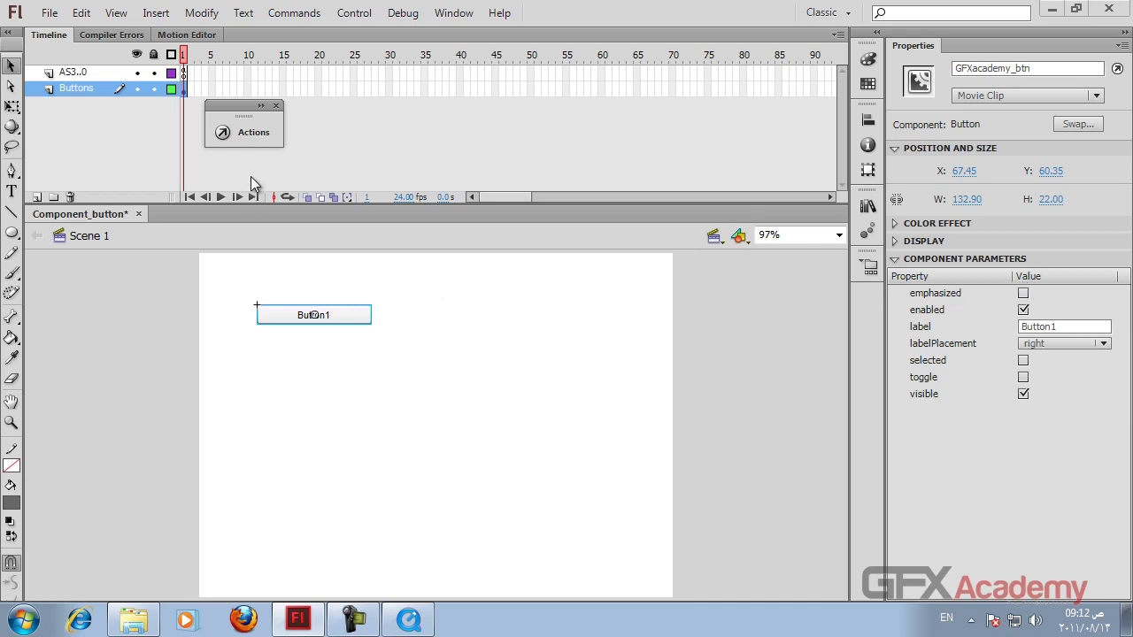
left_click(260, 140)
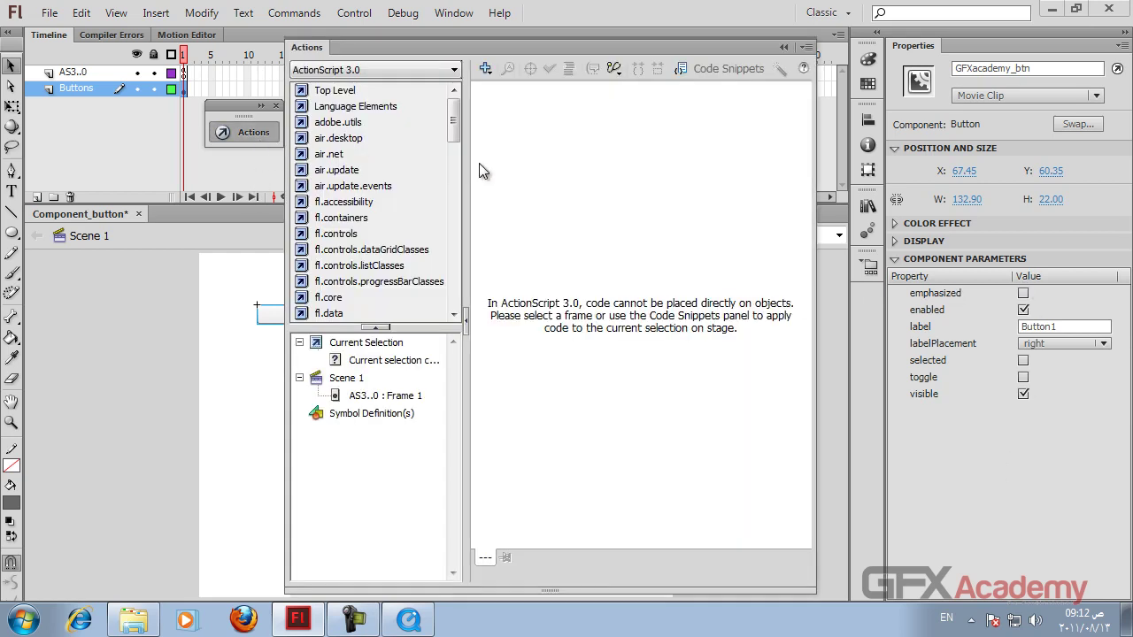
left_click(183, 72)
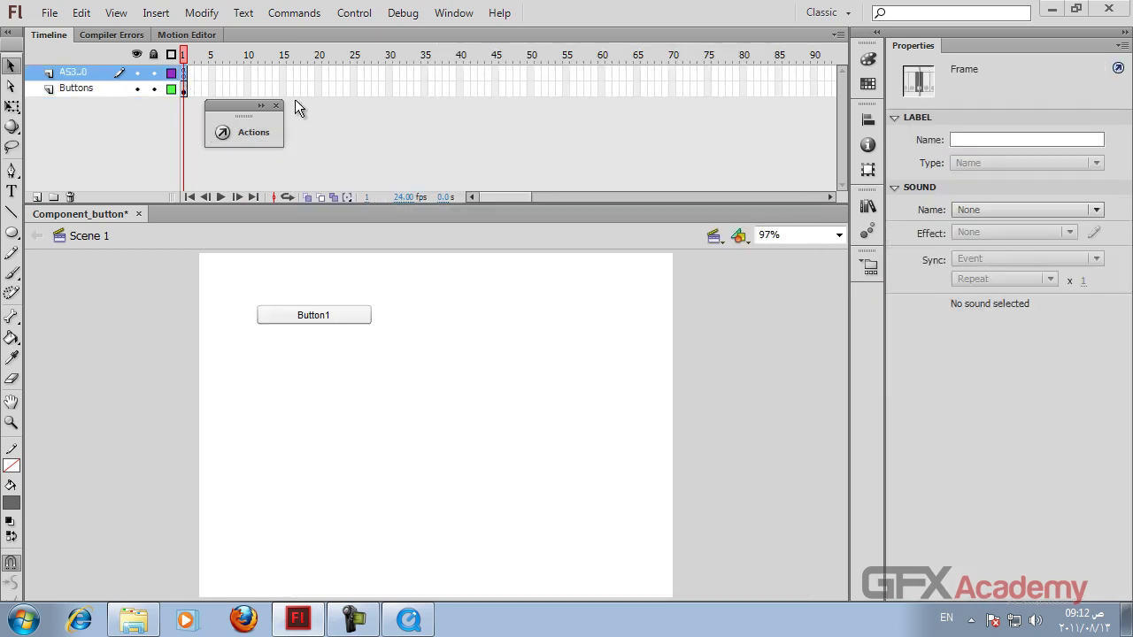
left_click(234, 134)
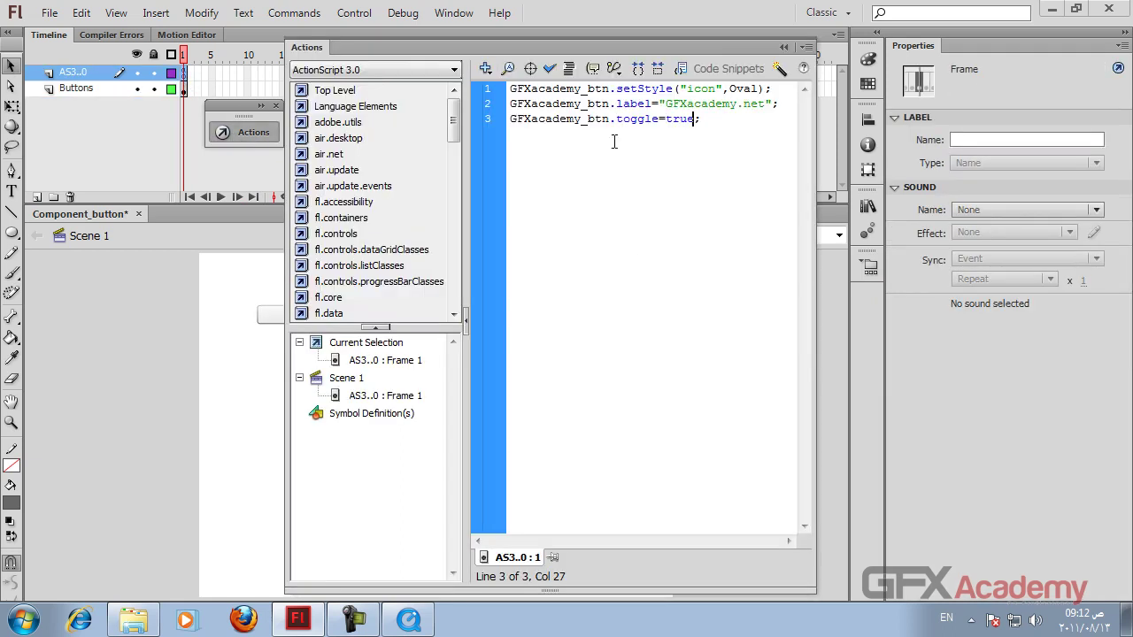
left_click(708, 119)
key("Return")
type("GFXacademy_btn")
type(".")
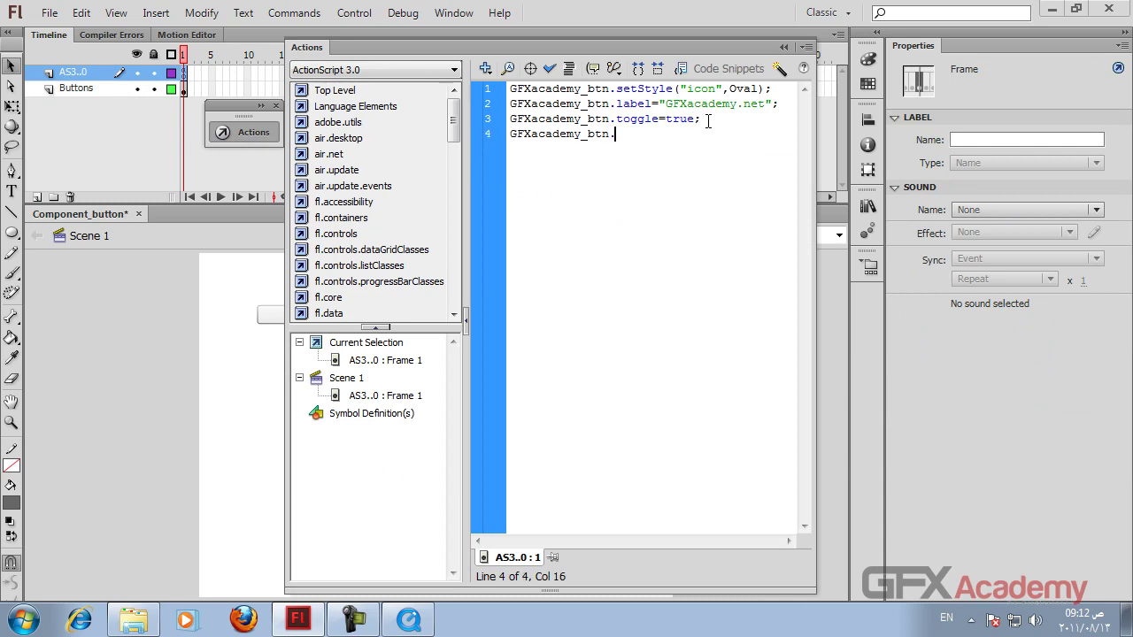
type("emphazed")
key("BackSpace")
key("BackSpace")
type("ised")
key("BackSpace")
key("BackSpace")
key("BackSpace")
Check the spelling of the emphasized parameter in the button's component parameters and reopen the frame 1 script.
left_click(253, 132)
left_click(256, 133)
left_click(274, 132)
left_click(362, 324)
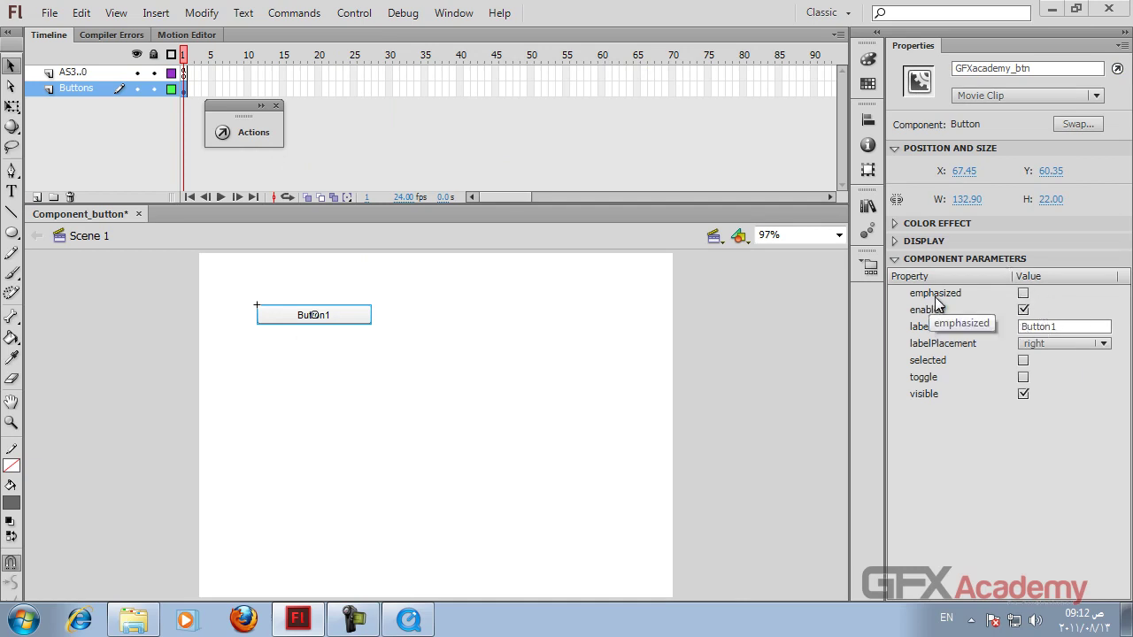
left_click(248, 132)
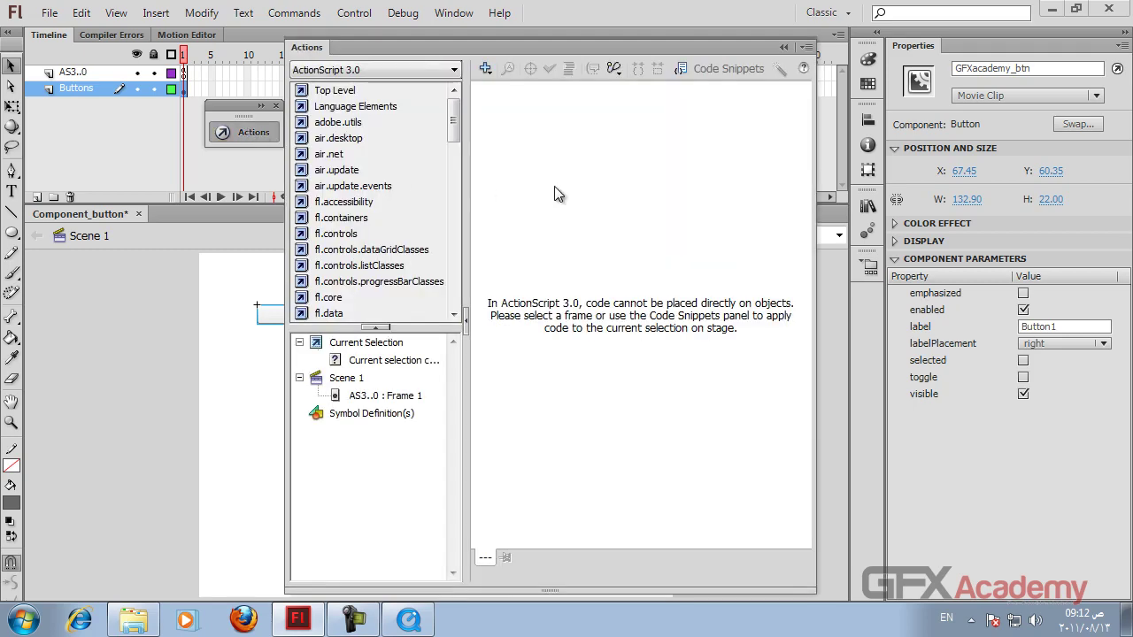
left_click(184, 72)
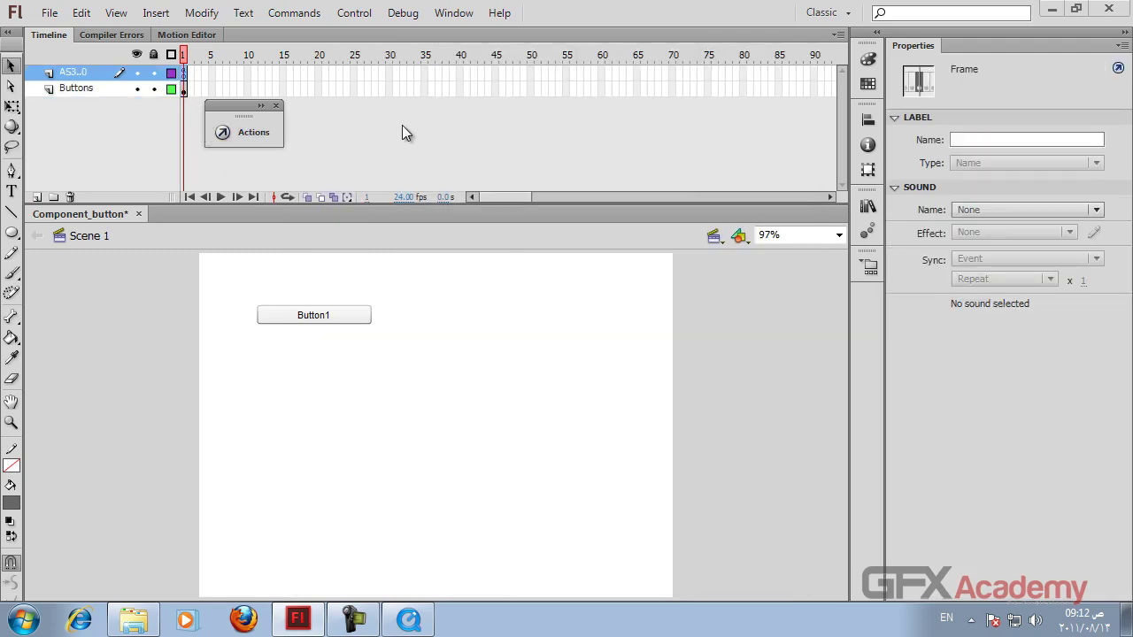
left_click(225, 132)
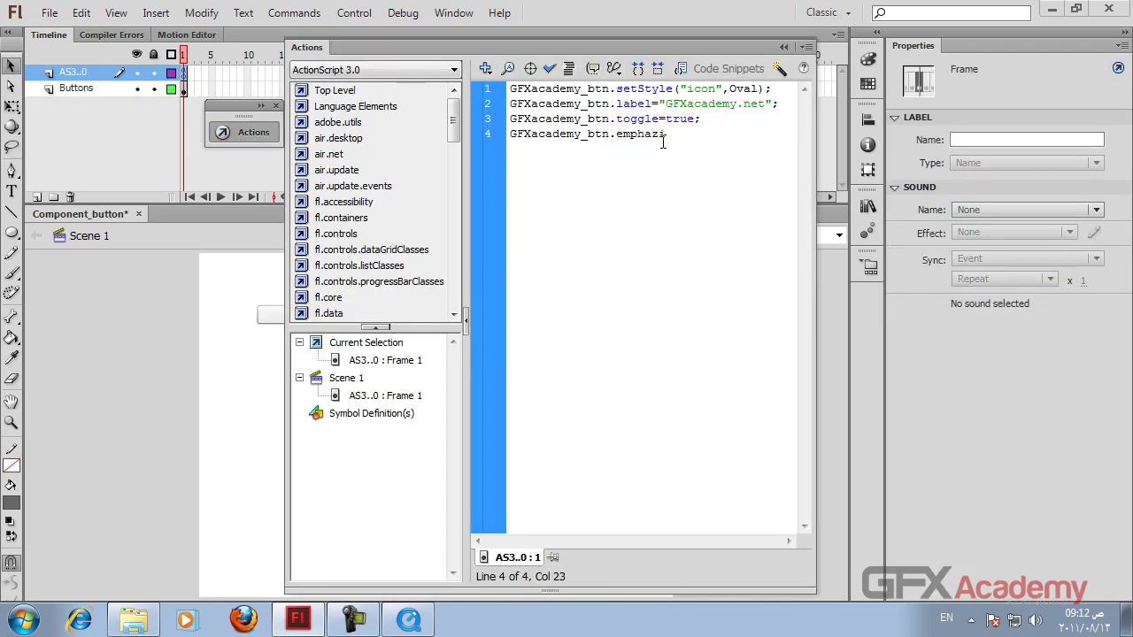
Complete line 4 as GFXacademy_btn.emphasized=true;, test the movie, and close the preview and the script.
key("shift+Left")
key("shift+Left")
type("sized=true;")
key("ctrl+Return")
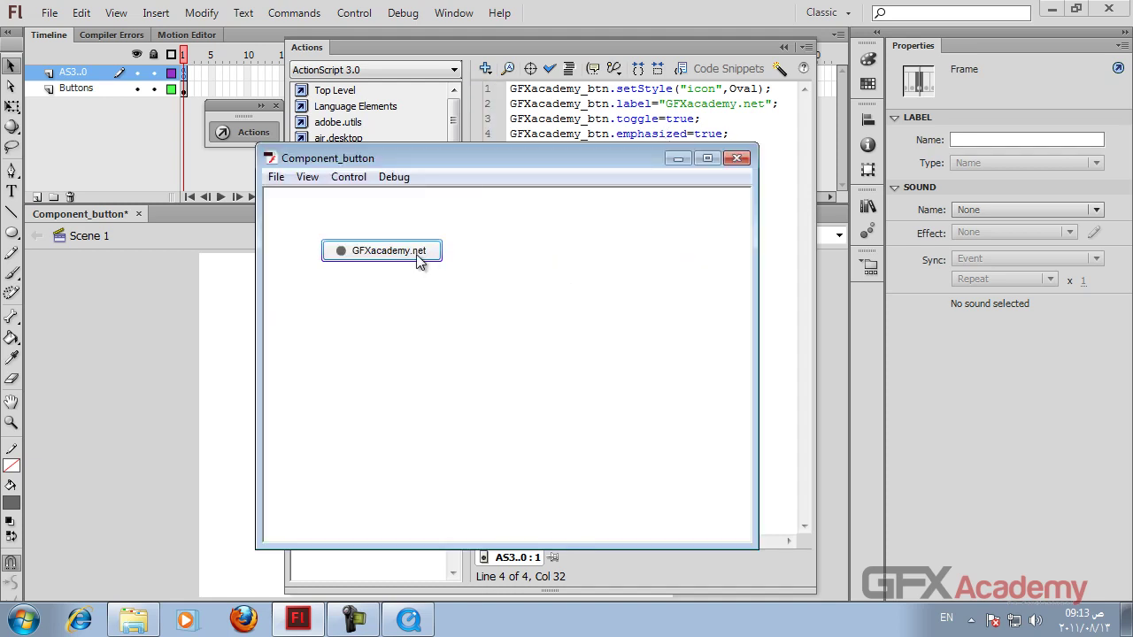
left_click(737, 159)
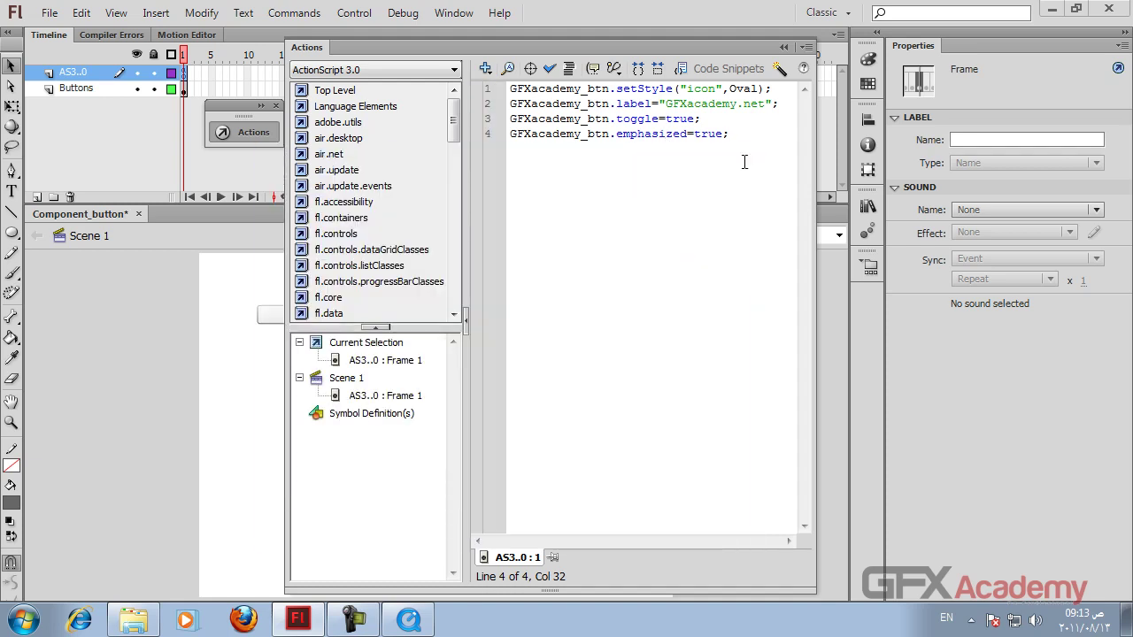
left_click(266, 133)
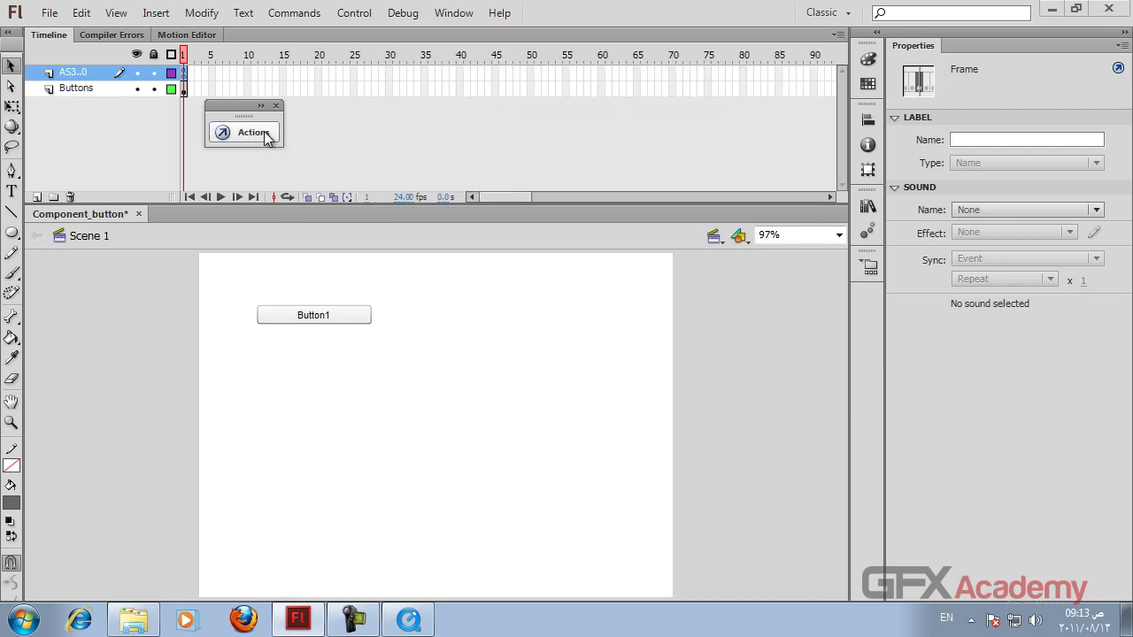
Move the button on the stage to about X 217.55, Y 104.55.
left_click(315, 312)
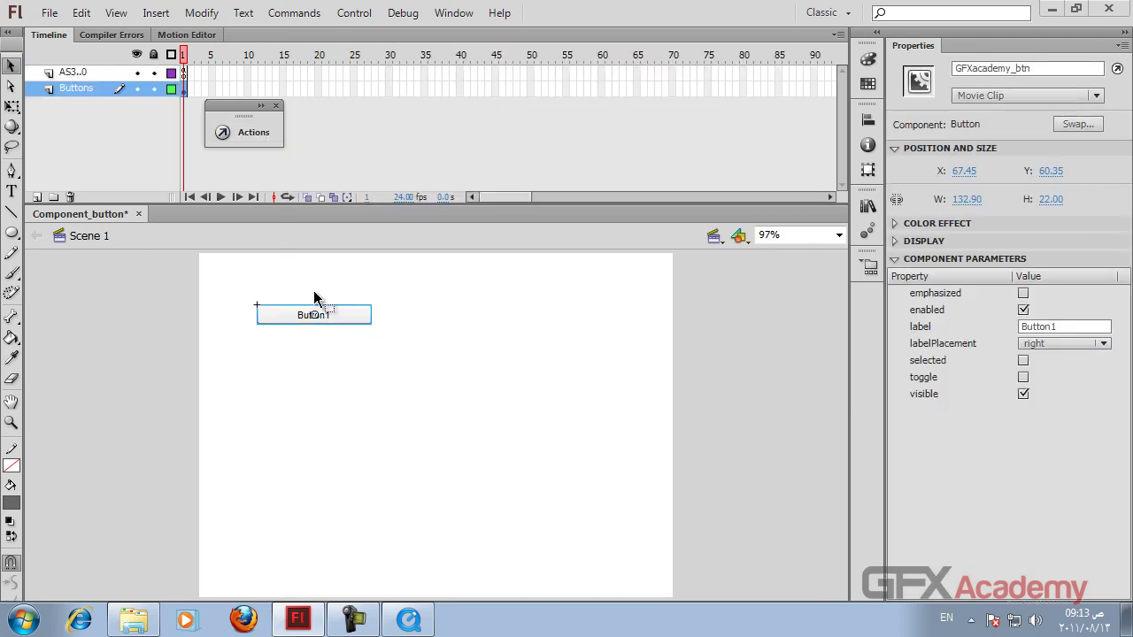
left_click_drag(345, 316, 506, 380)
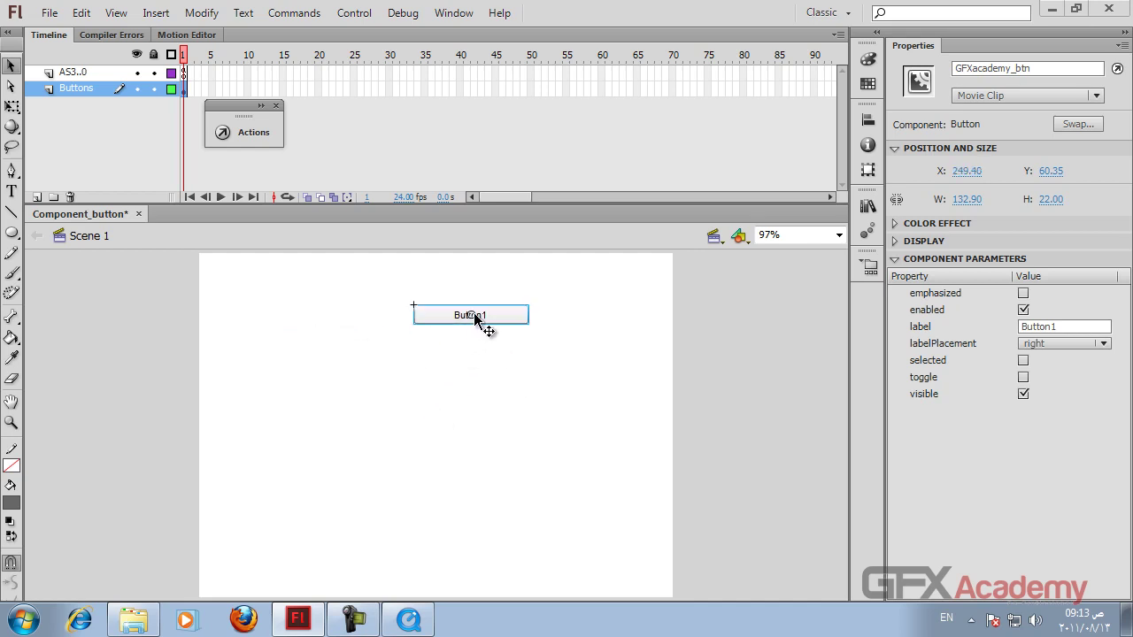
left_click_drag(476, 324, 461, 355)
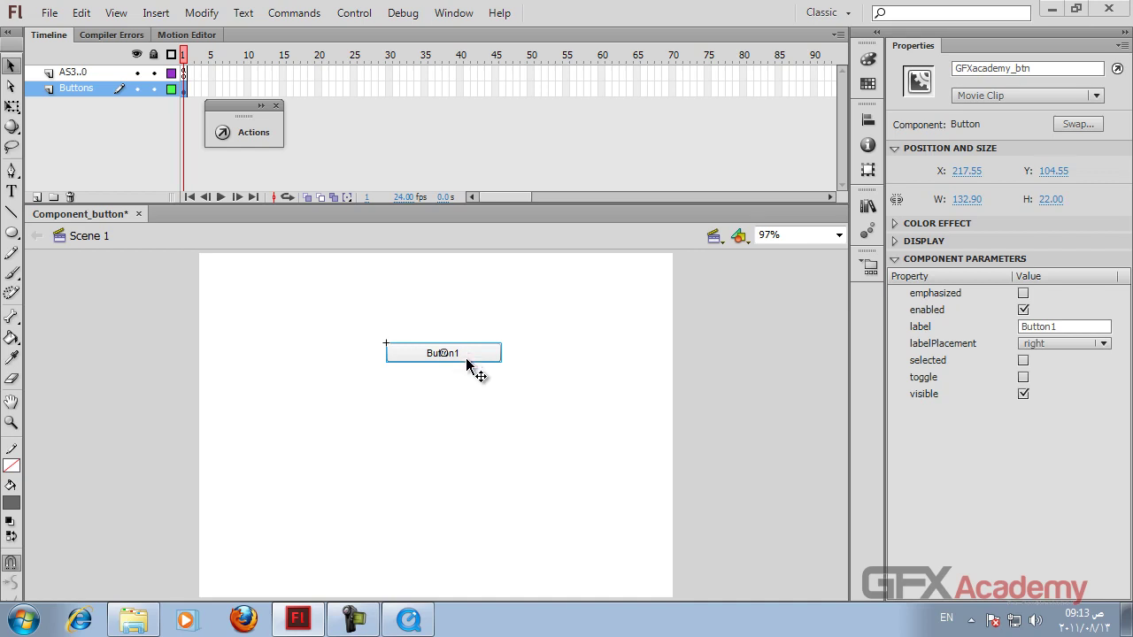
Move the Button1 component to the stage's upper-left area at about X 53.10, Y 66.50, and deselect it.
left_click_drag(467, 354, 467, 365)
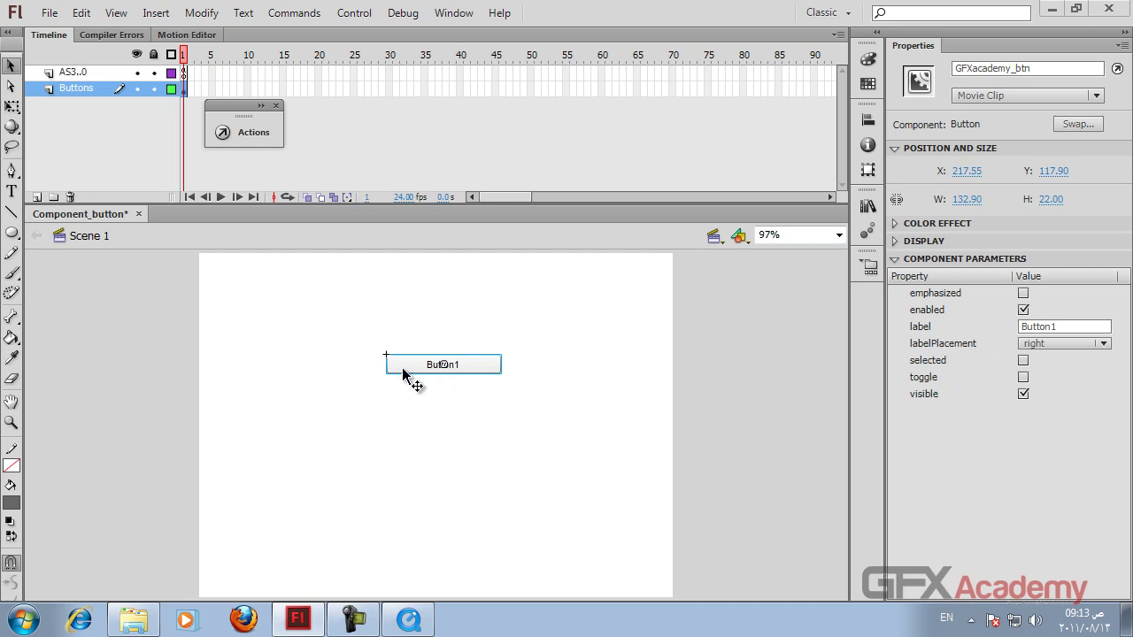
left_click_drag(402, 364, 403, 376)
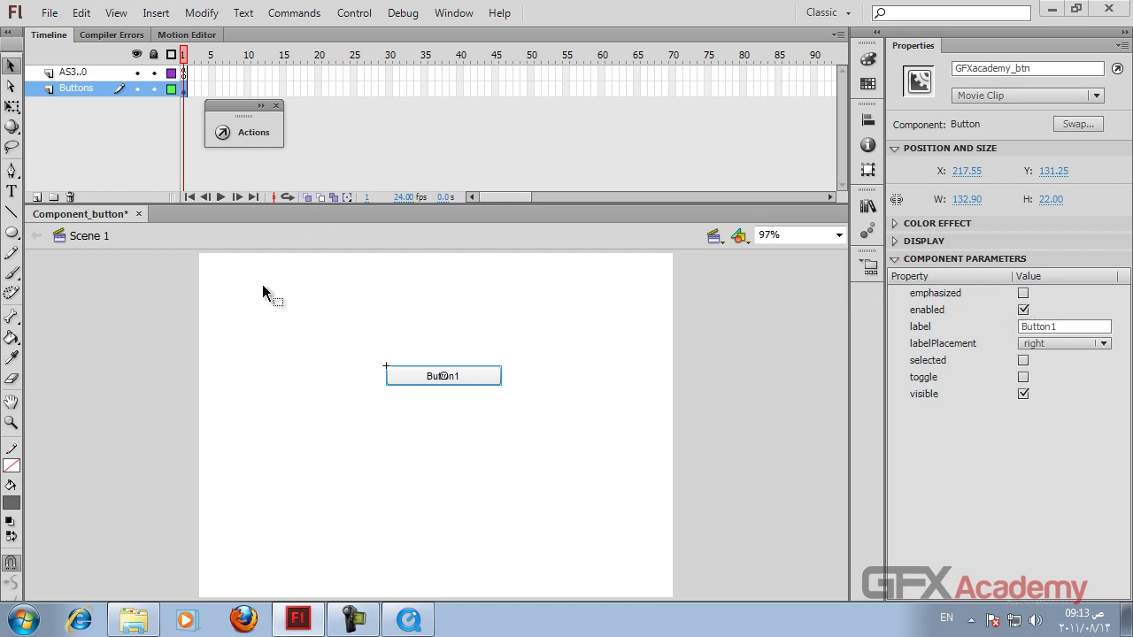
left_click_drag(417, 372, 273, 305)
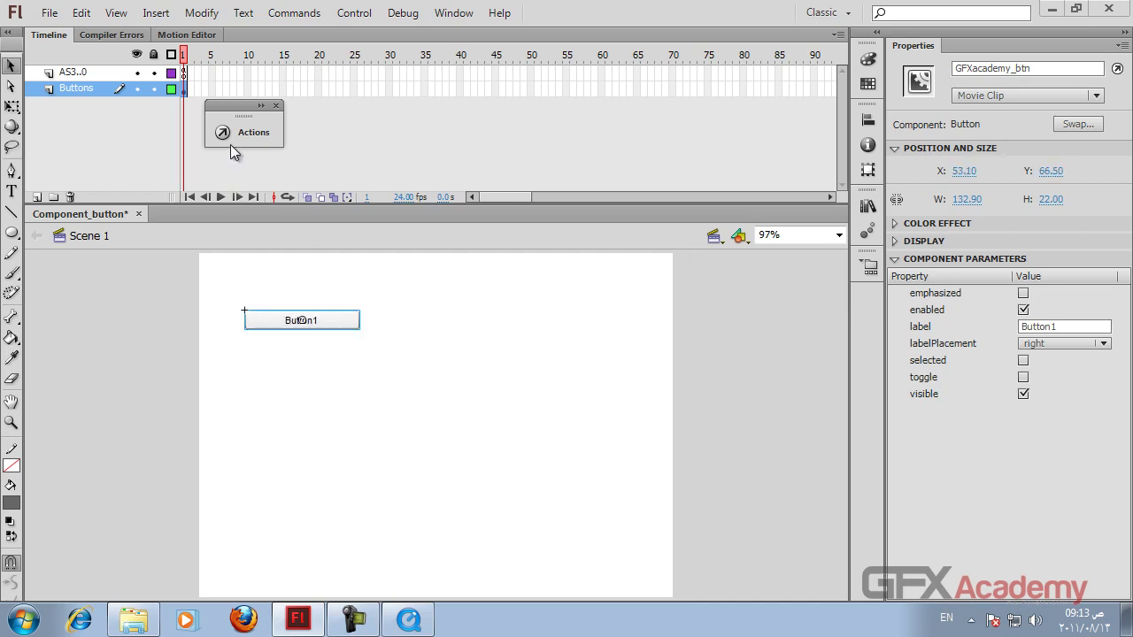
left_click(549, 354)
Display the Components library with its User Interface items and restore the application window from its maximized size.
left_click(870, 266)
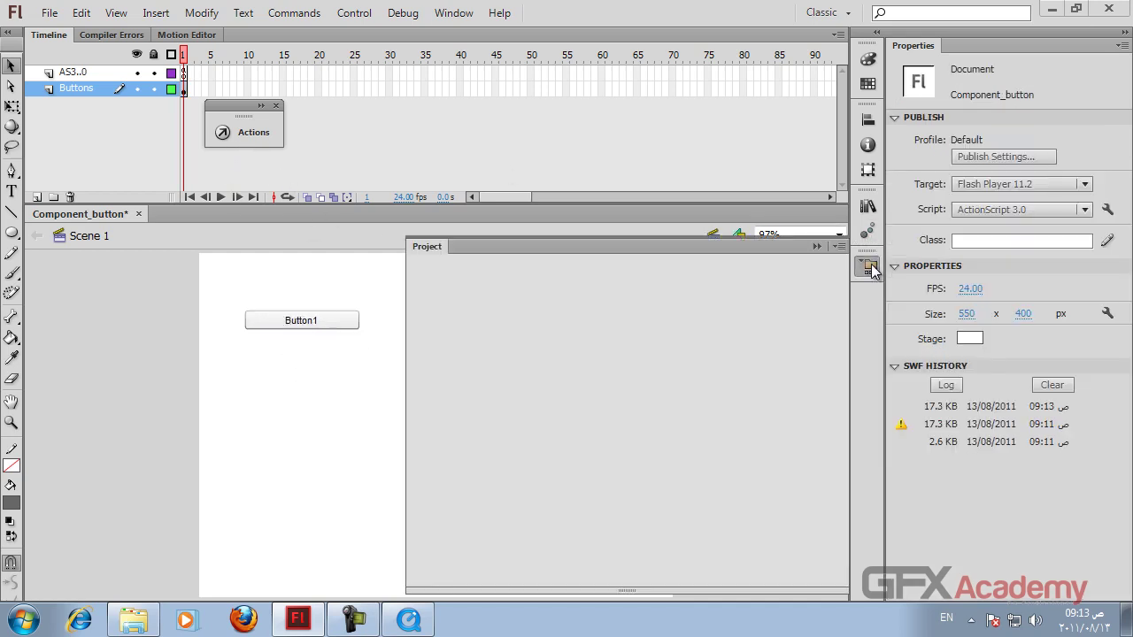
left_click(870, 266)
left_click(465, 14)
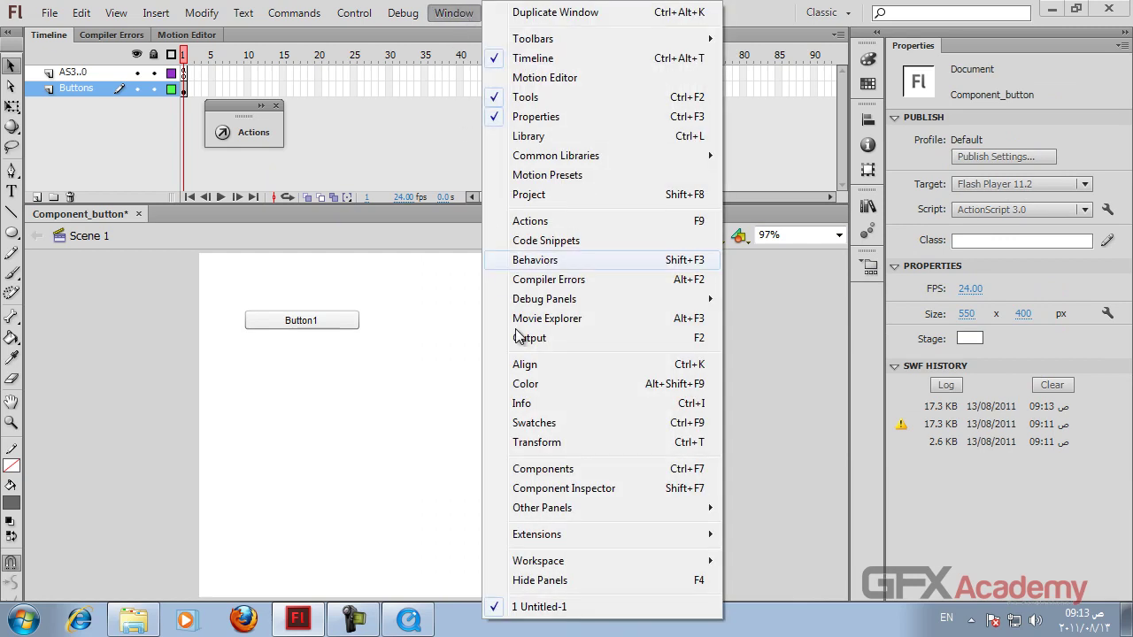
left_click(574, 467)
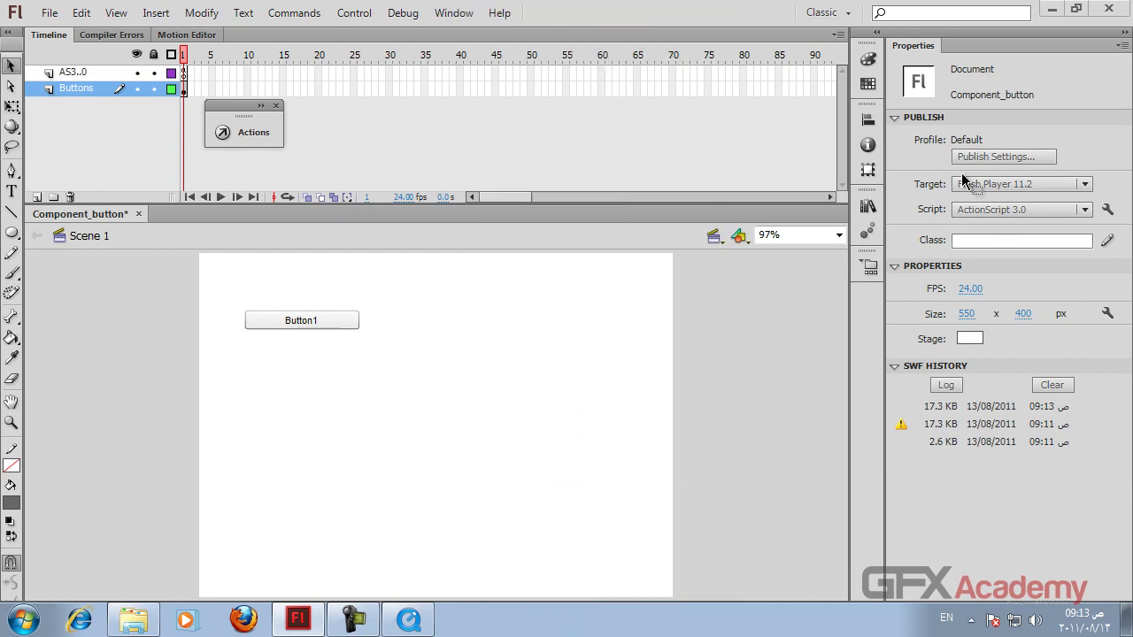
left_click(1076, 10)
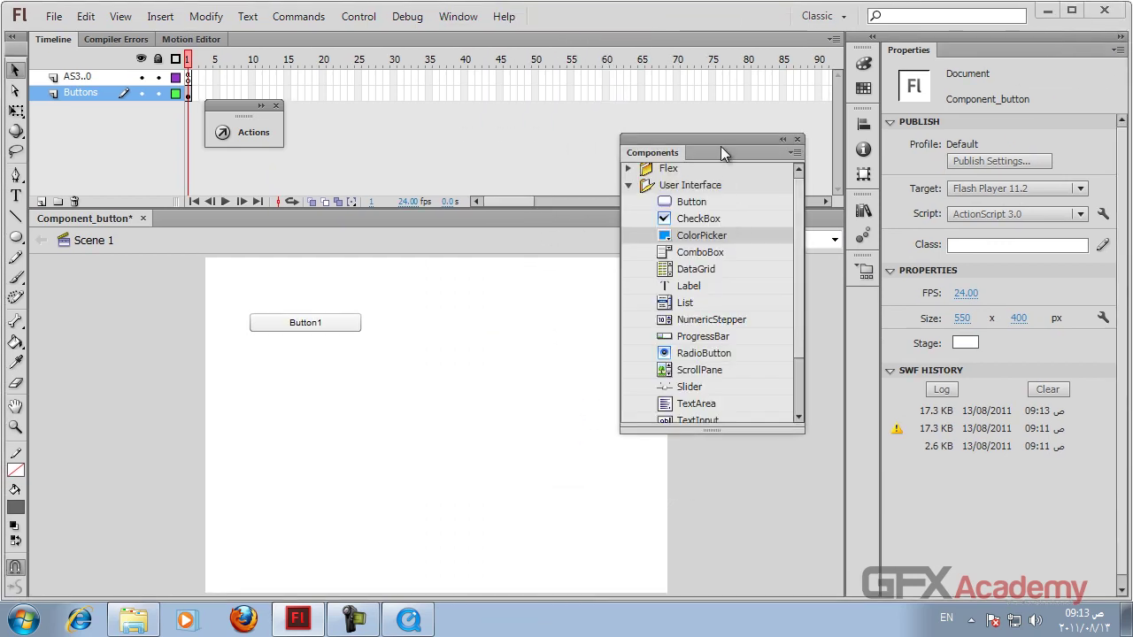